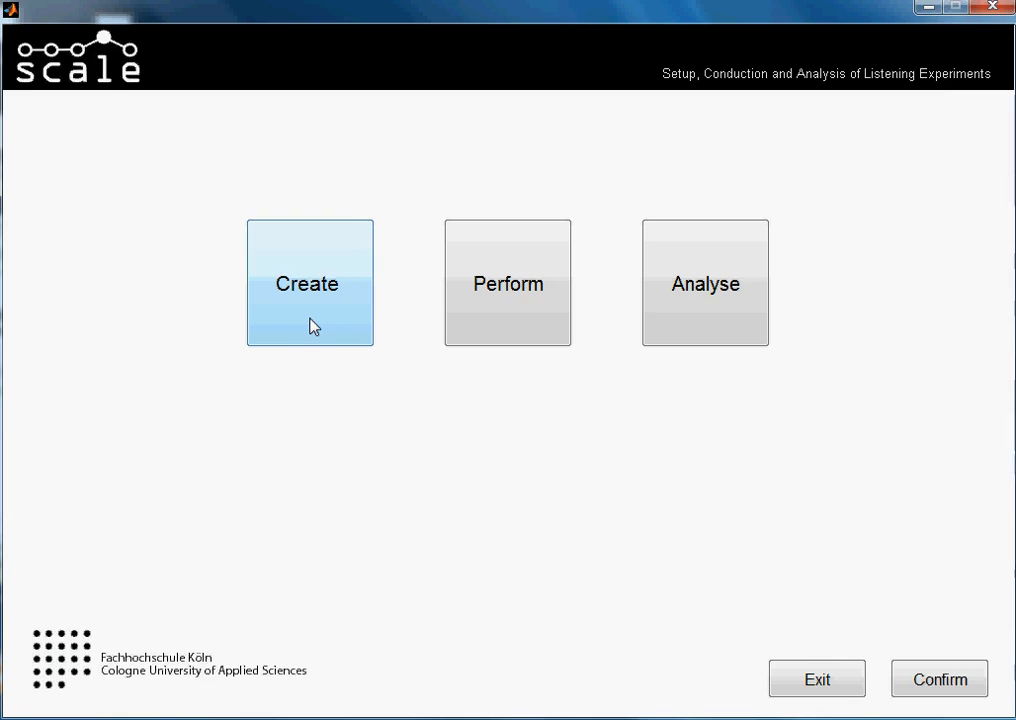
# - Create a new listening test named "rating_questions_tutorial" and proceed to its configuration
pyautogui.click(311, 325)
pyautogui.click(601, 401)
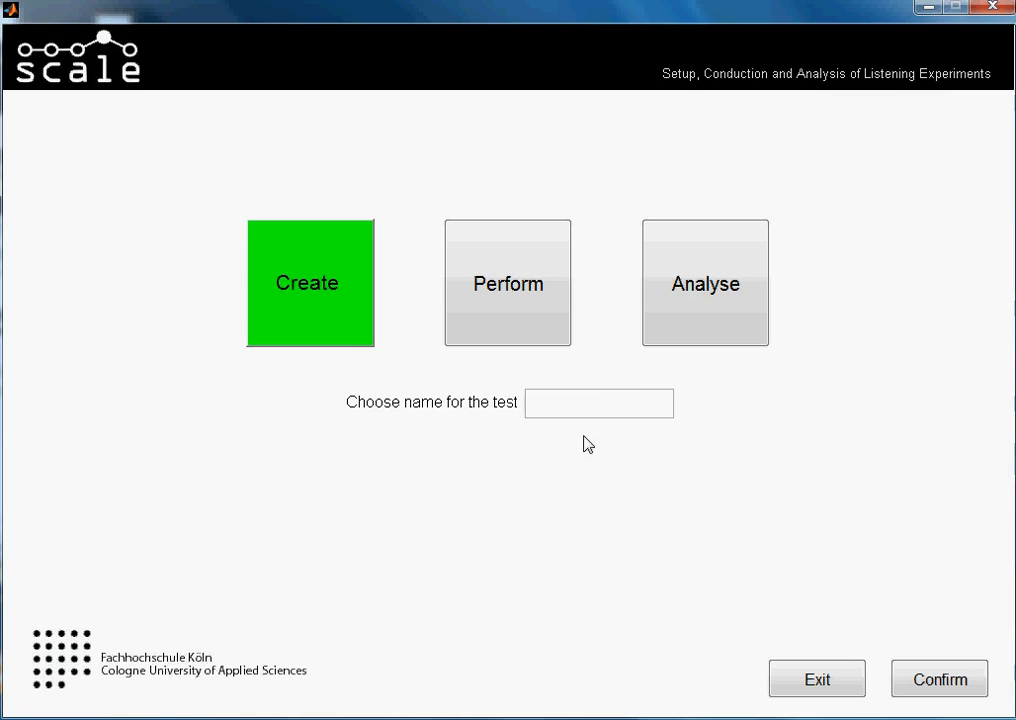
pyautogui.write('rate')
pyautogui.press('BackSpace')
pyautogui.write('i')
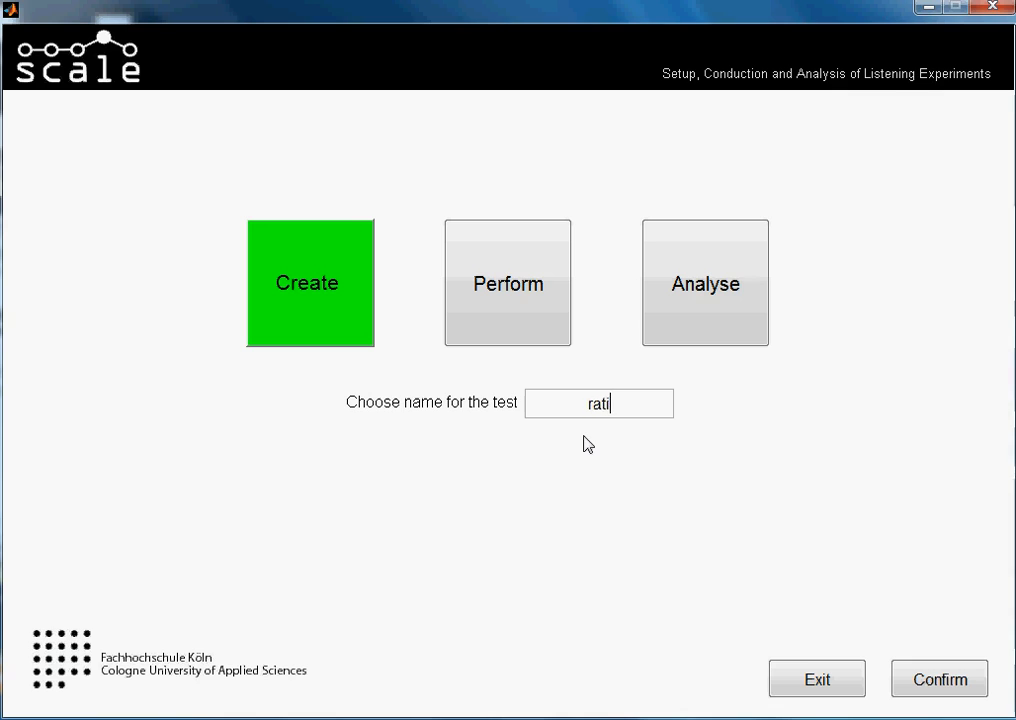
pyautogui.write('ng_q')
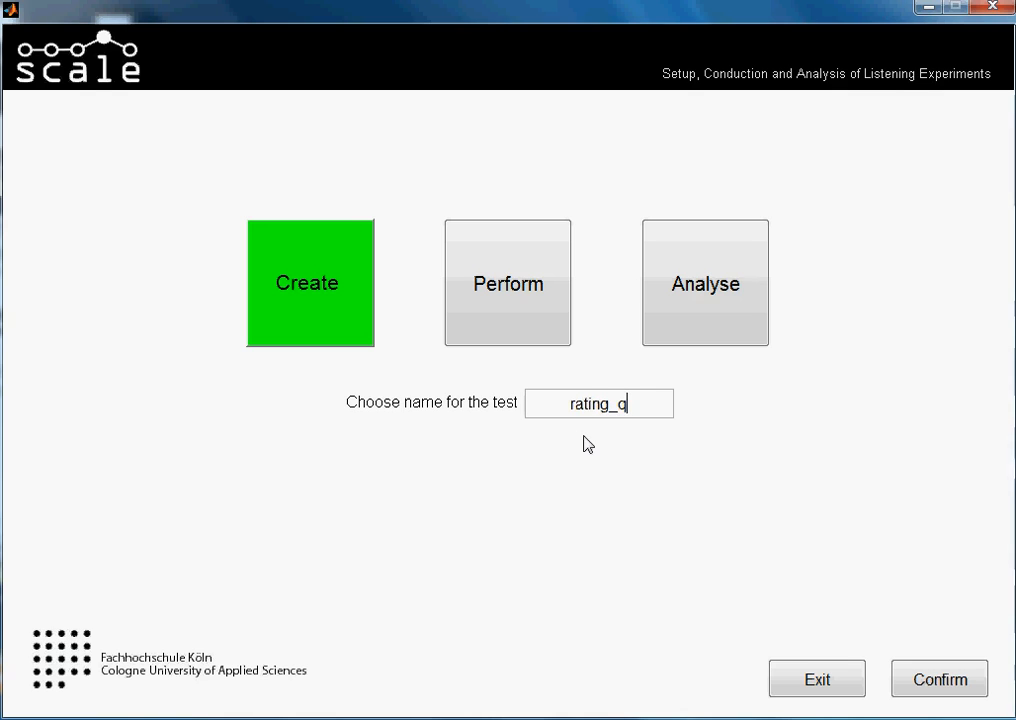
pyautogui.write('uestions')
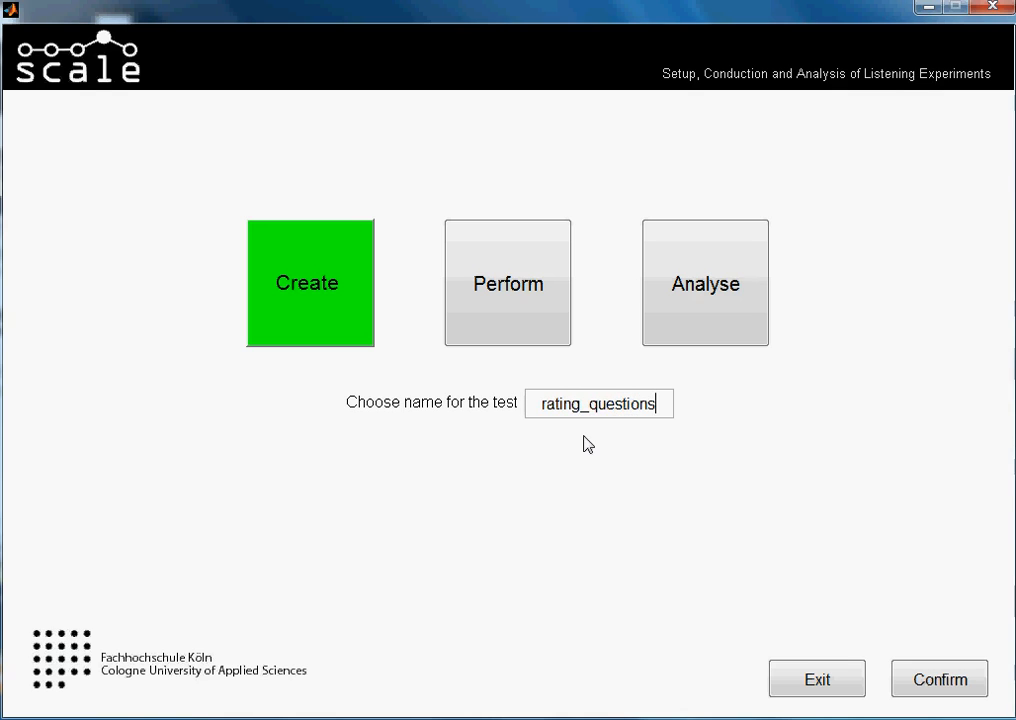
pyautogui.write('_tut')
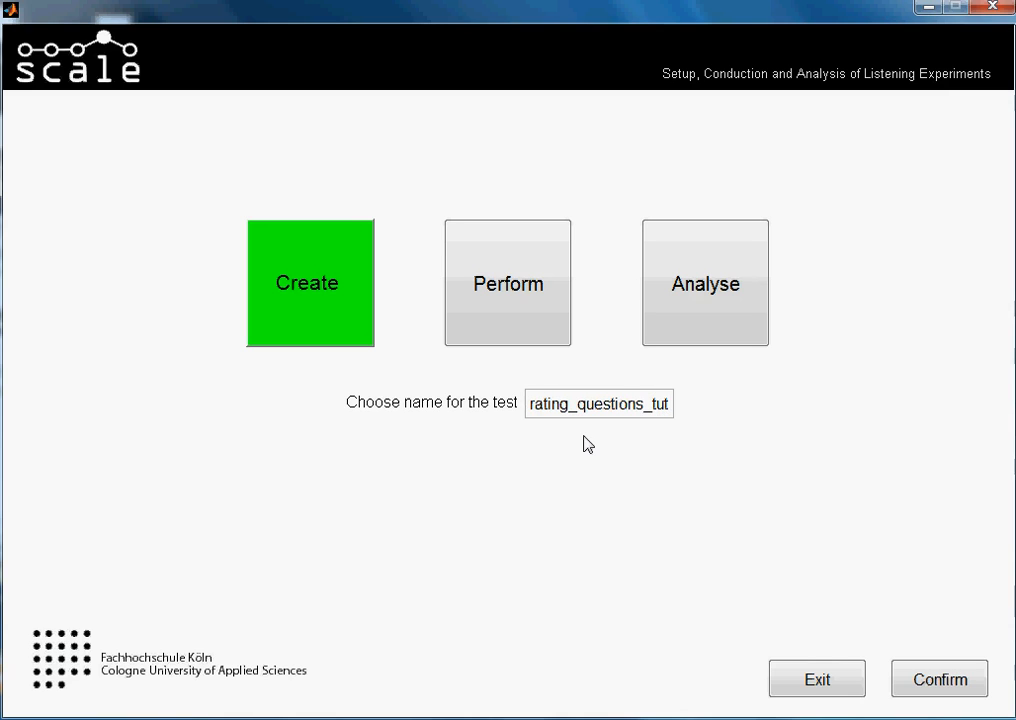
pyautogui.write('orial')
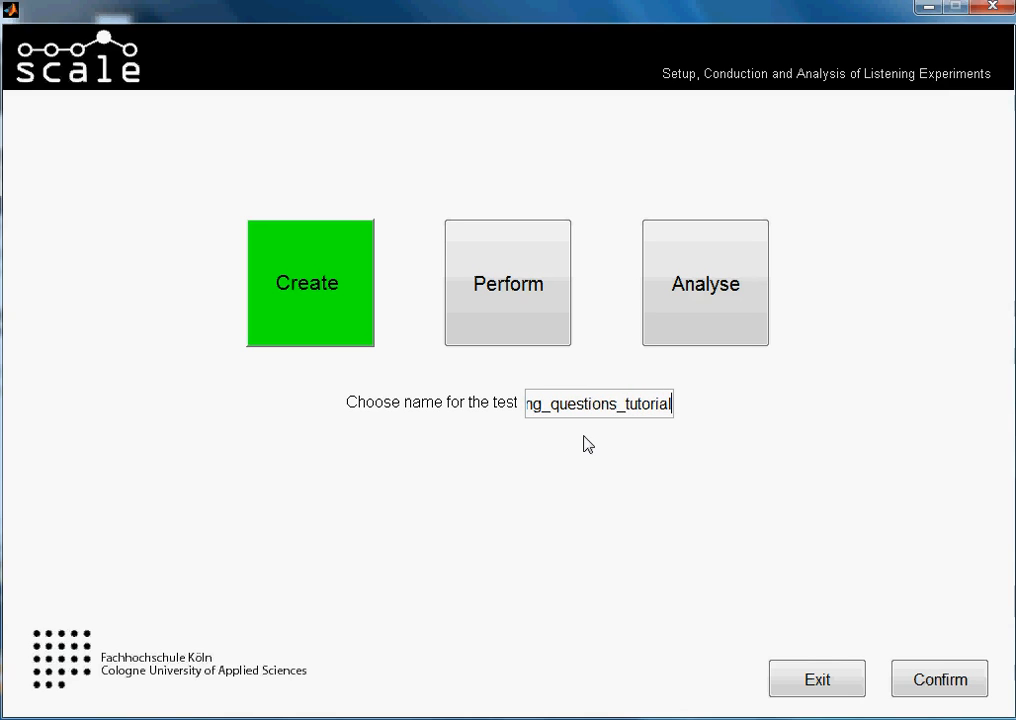
pyautogui.click(937, 678)
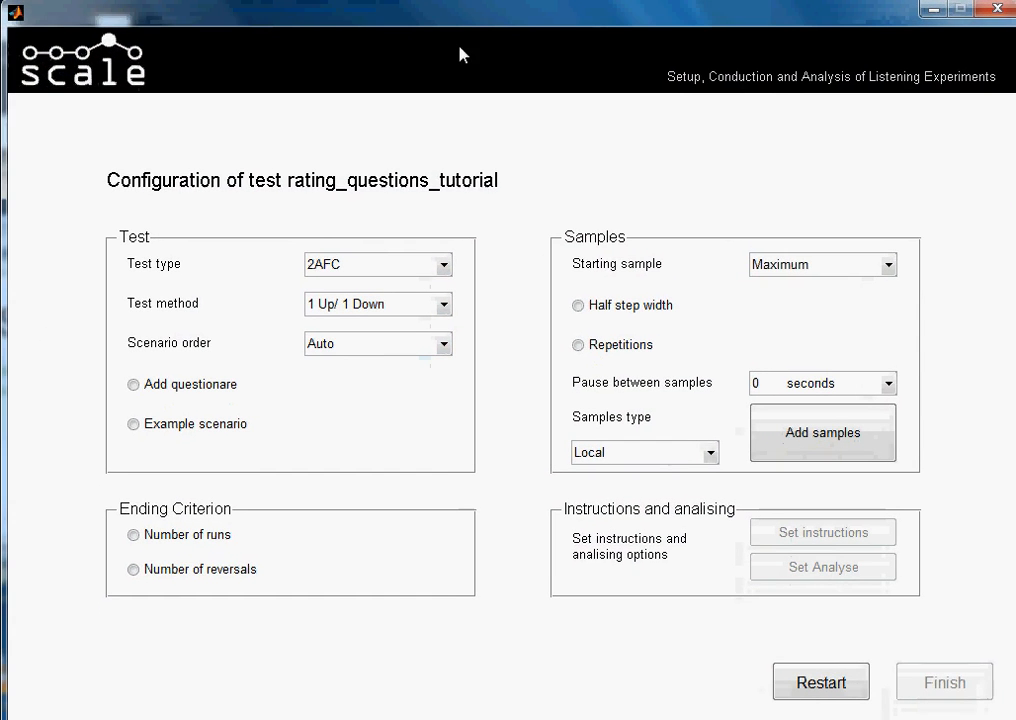
# - Set the test type to Only questions, choose 3_Questions for the questionnaire and open its setup
pyautogui.click(446, 268)
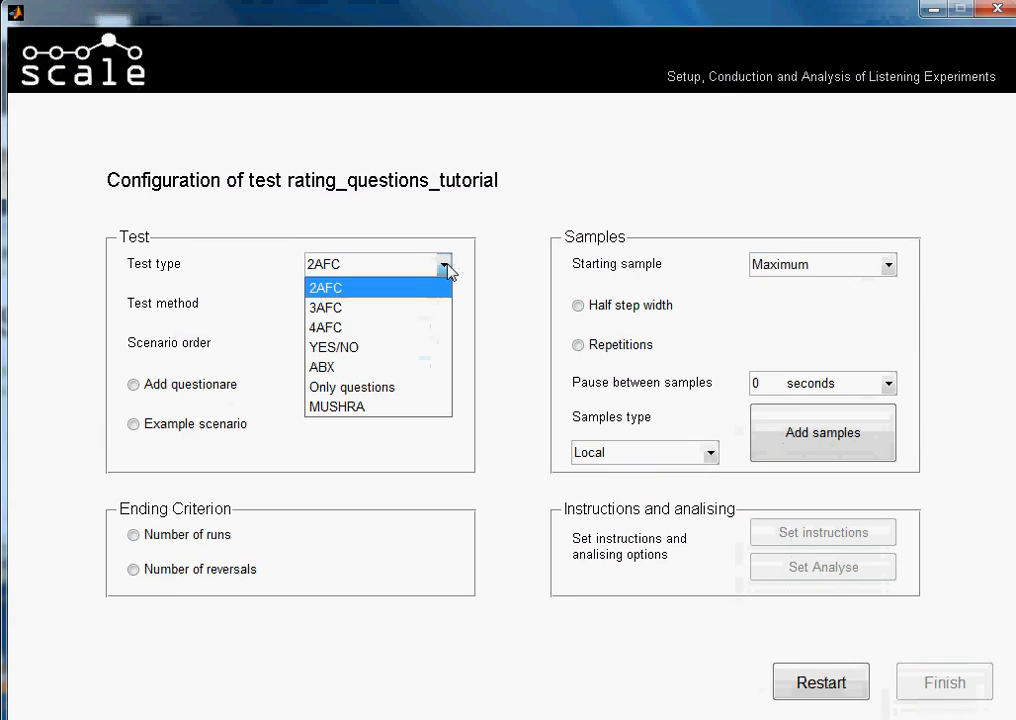
pyautogui.click(415, 390)
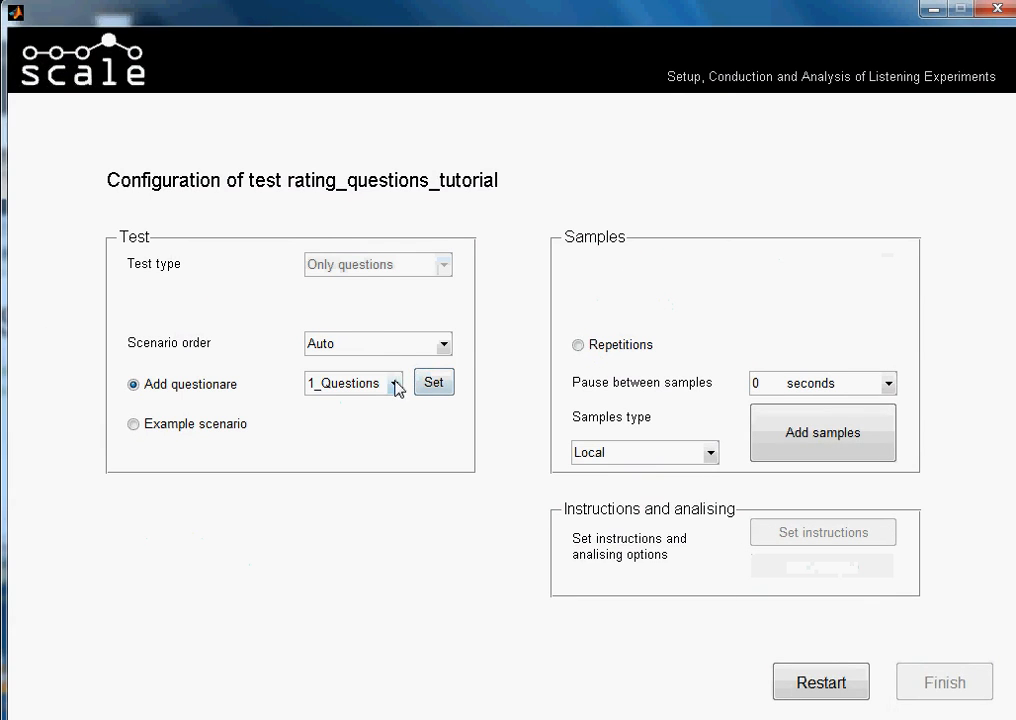
pyautogui.click(395, 384)
pyautogui.click(396, 386)
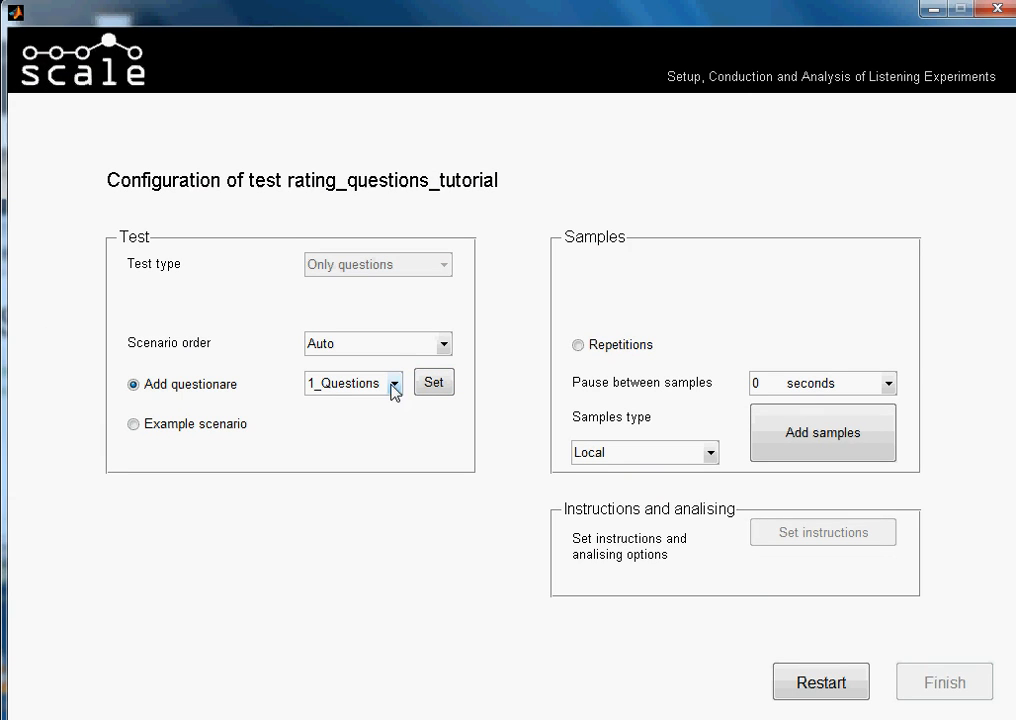
pyautogui.click(395, 386)
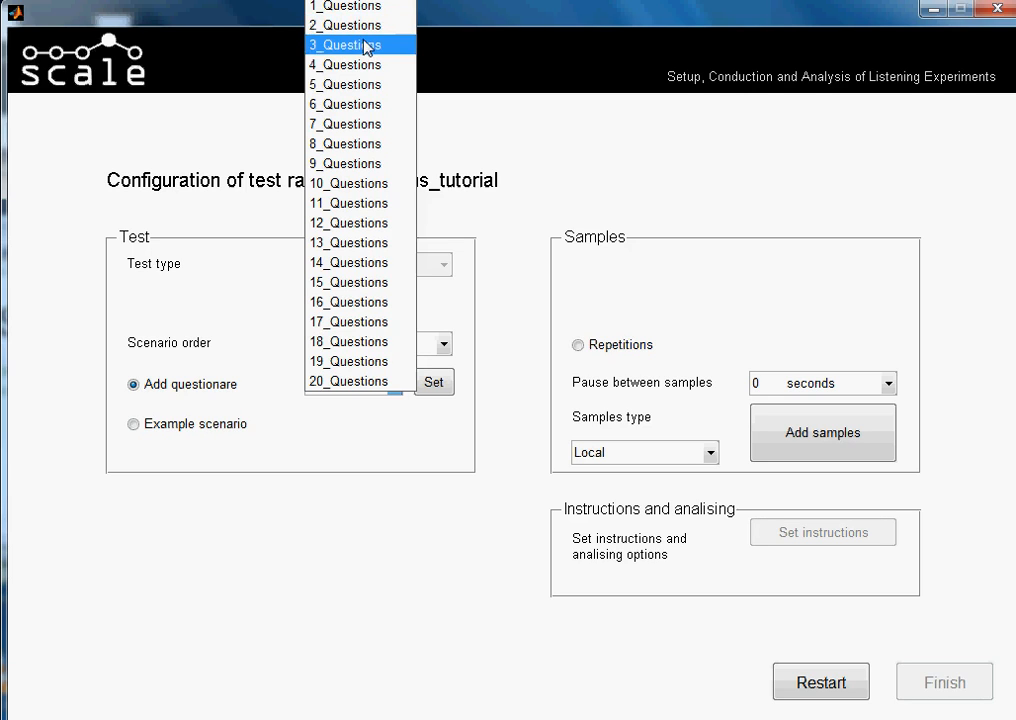
pyautogui.click(370, 44)
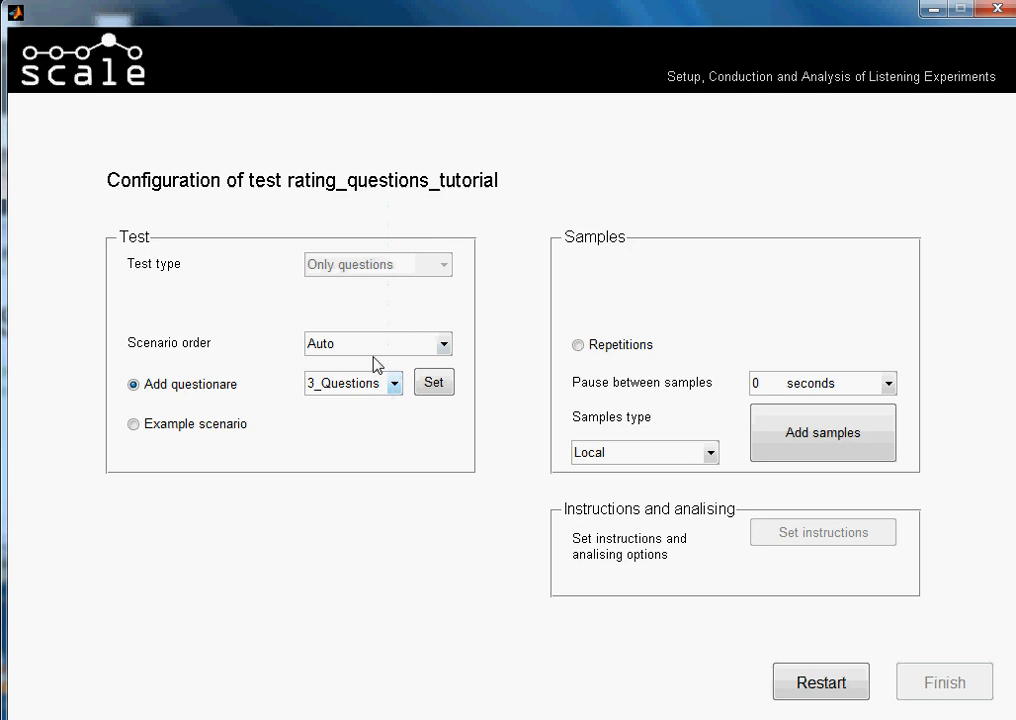
pyautogui.click(433, 385)
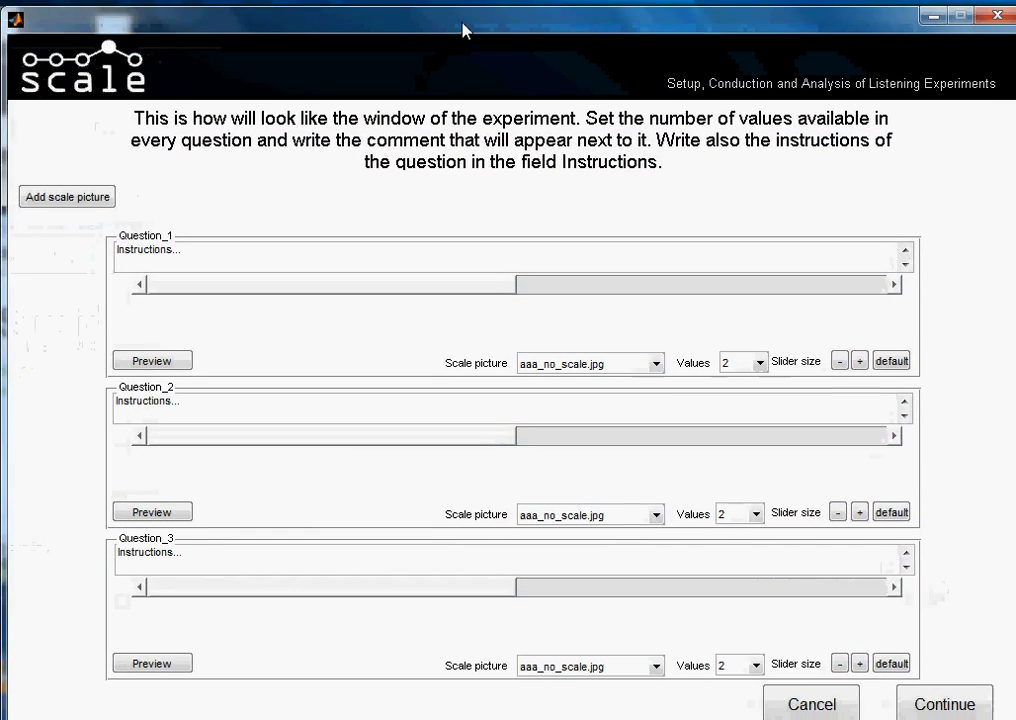
# - Replace the Question_1 instructions with "How would you rate the quality of the sample/samples?"
pyautogui.click(399, 248)
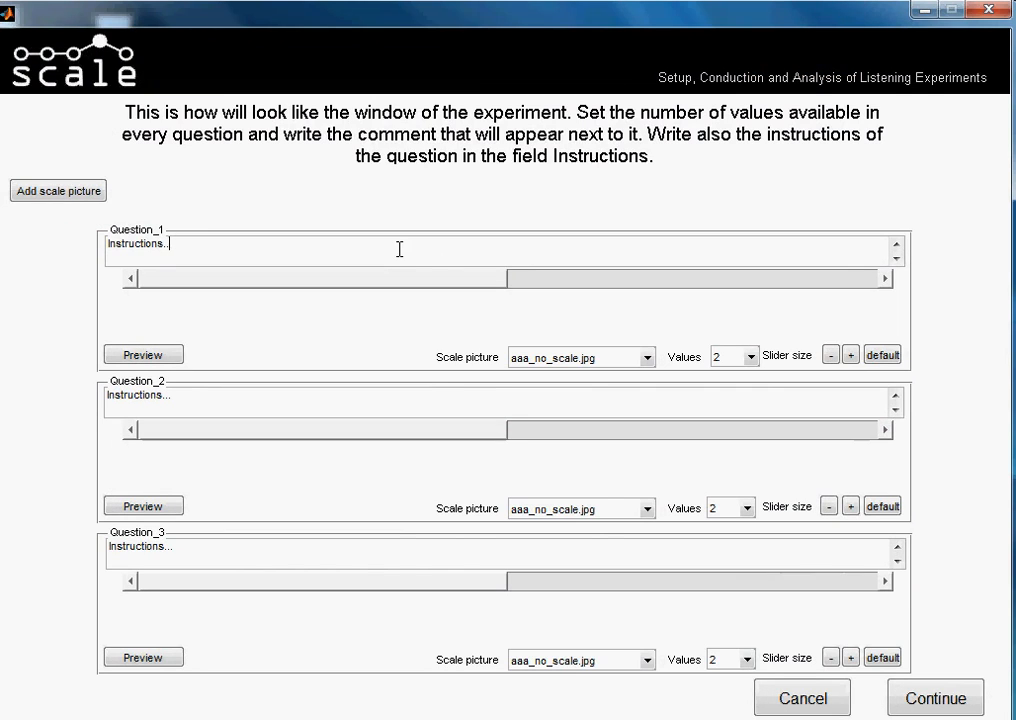
pyautogui.press('BackSpace')
pyautogui.press('BackSpace')
pyautogui.press('BackSpace')
pyautogui.press('BackSpace')
pyautogui.press('BackSpace')
pyautogui.press('BackSpace')
pyautogui.press('BackSpace')
pyautogui.press('BackSpace')
pyautogui.press('BackSpace')
pyautogui.press('BackSpace')
pyautogui.press('BackSpace')
pyautogui.press('BackSpace')
pyautogui.press('BackSpace')
pyautogui.press('BackSpace')
pyautogui.press('BackSpace')
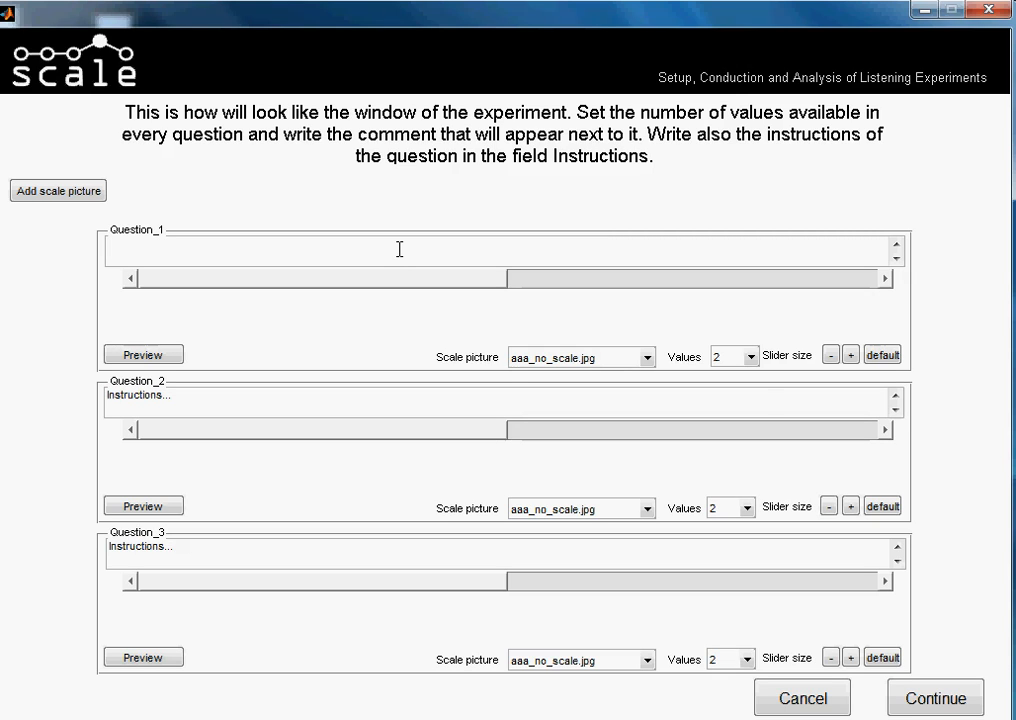
pyautogui.write('How do')
pyautogui.press('BackSpace')
pyautogui.press('BackSpace')
pyautogui.press('BackSpace')
pyautogui.write('would you evaluate th')
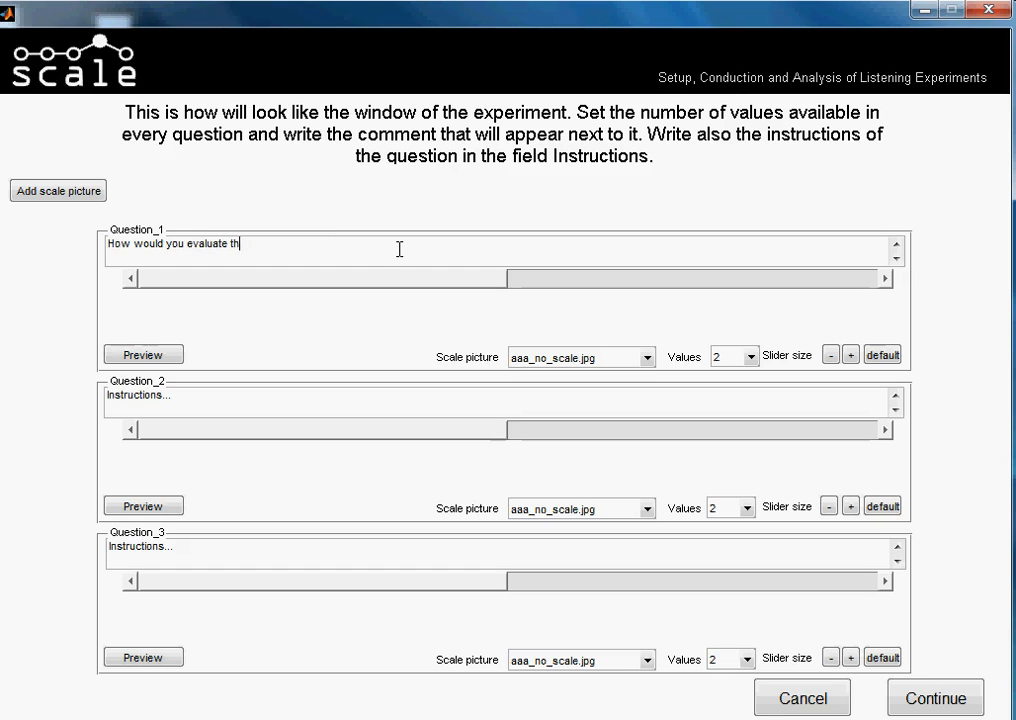
pyautogui.write('e quali')
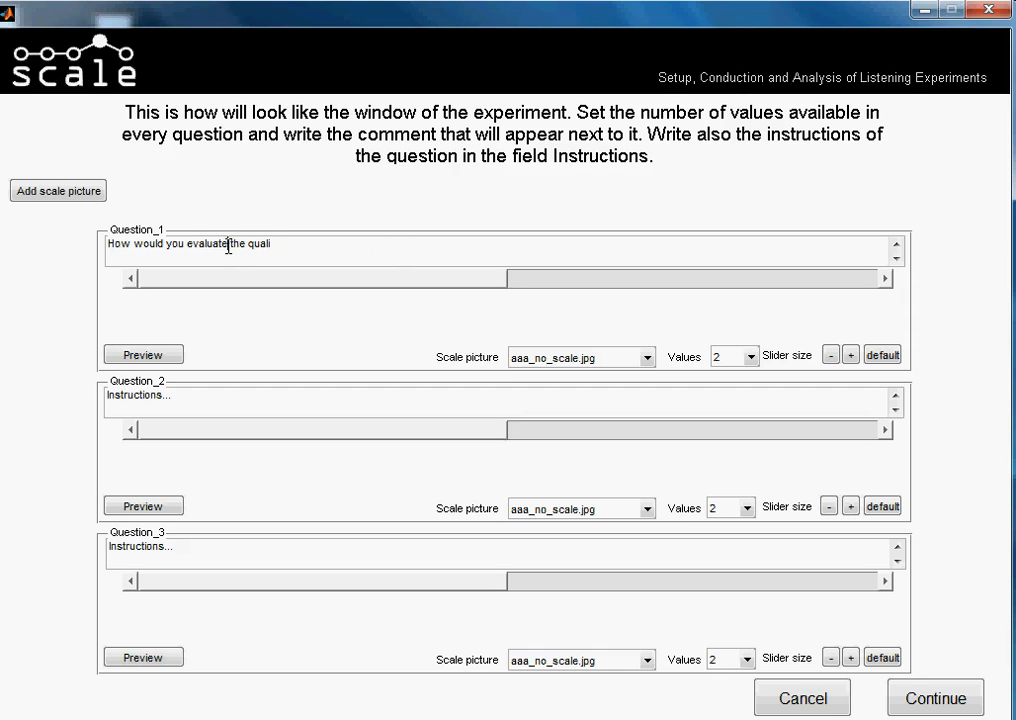
pyautogui.moveTo(229, 246); pyautogui.dragTo(189, 247)
pyautogui.write('rate the quality of the')
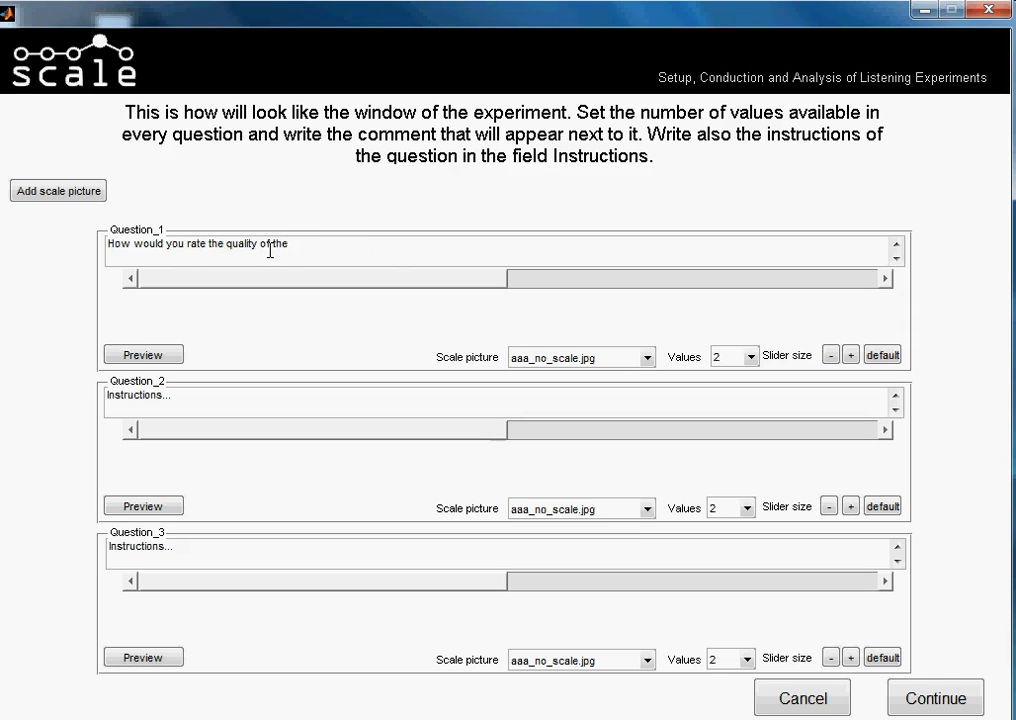
pyautogui.write(' samples')
pyautogui.press('BackSpace')
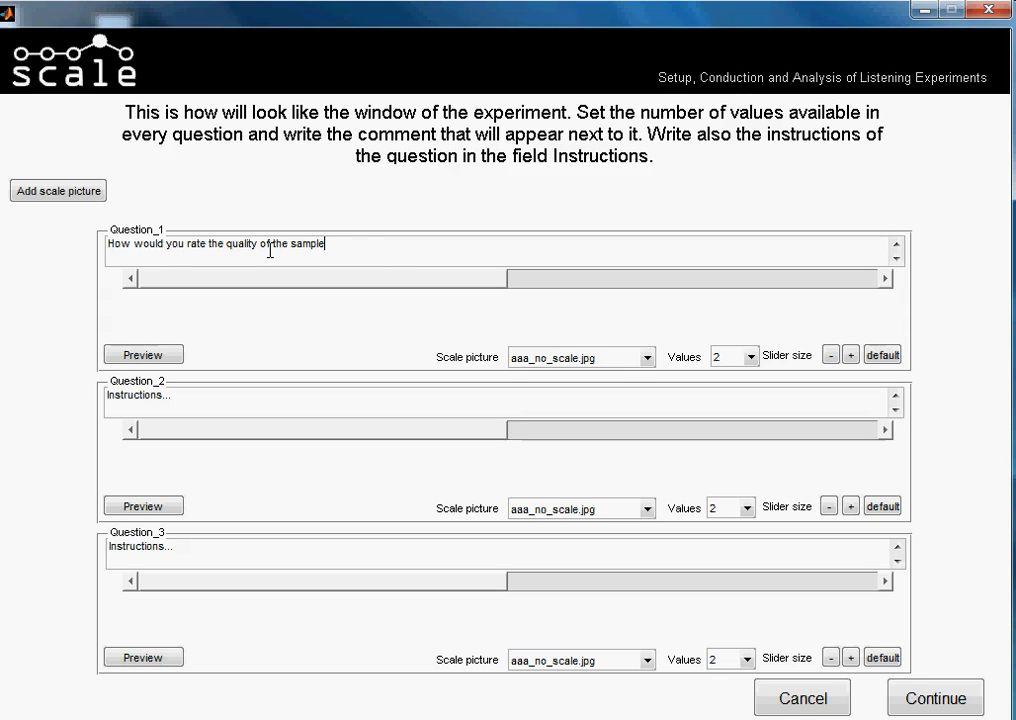
pyautogui.write('/samples')
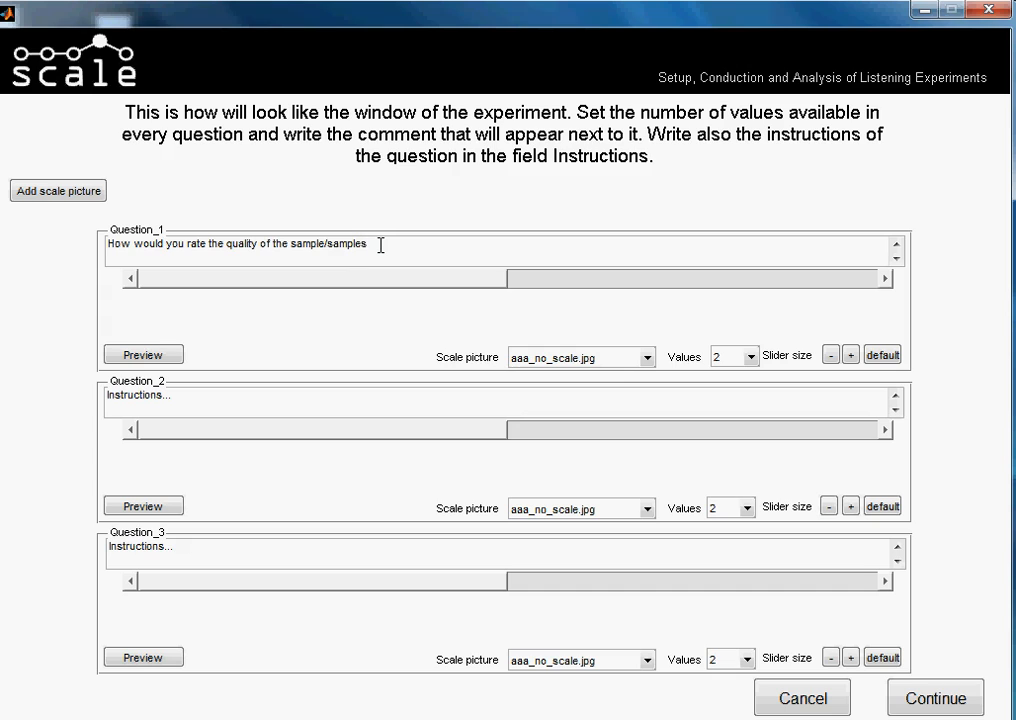
pyautogui.write('?')
# - Give Question_1 3 values and label them, in order, "really bad", "acceptable" and "great"
pyautogui.click(751, 358)
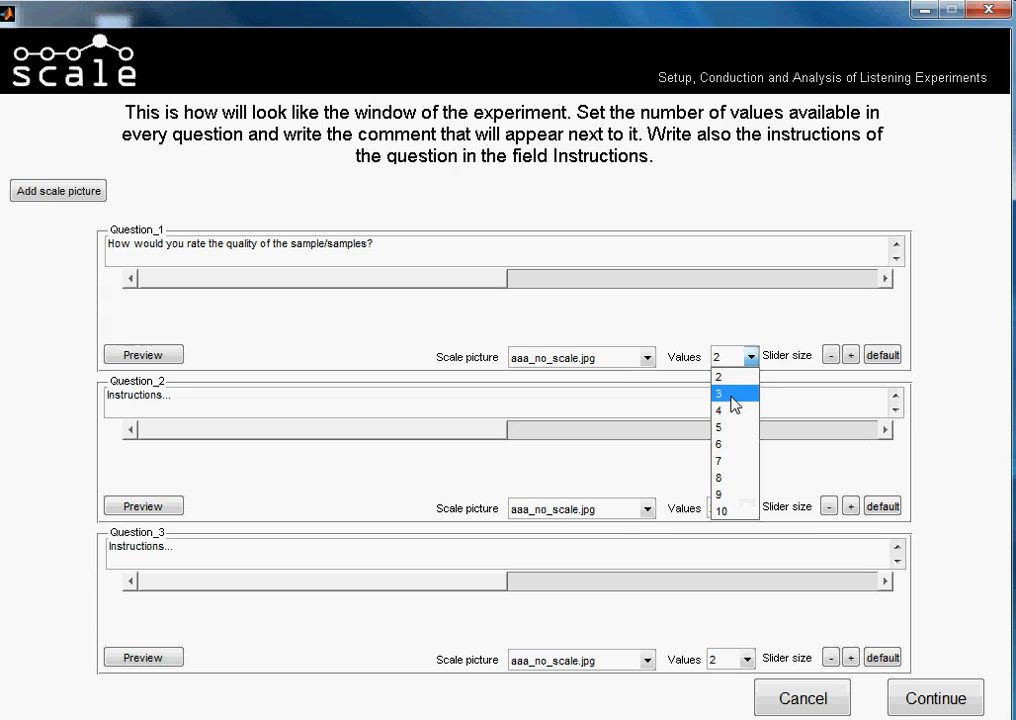
pyautogui.click(736, 394)
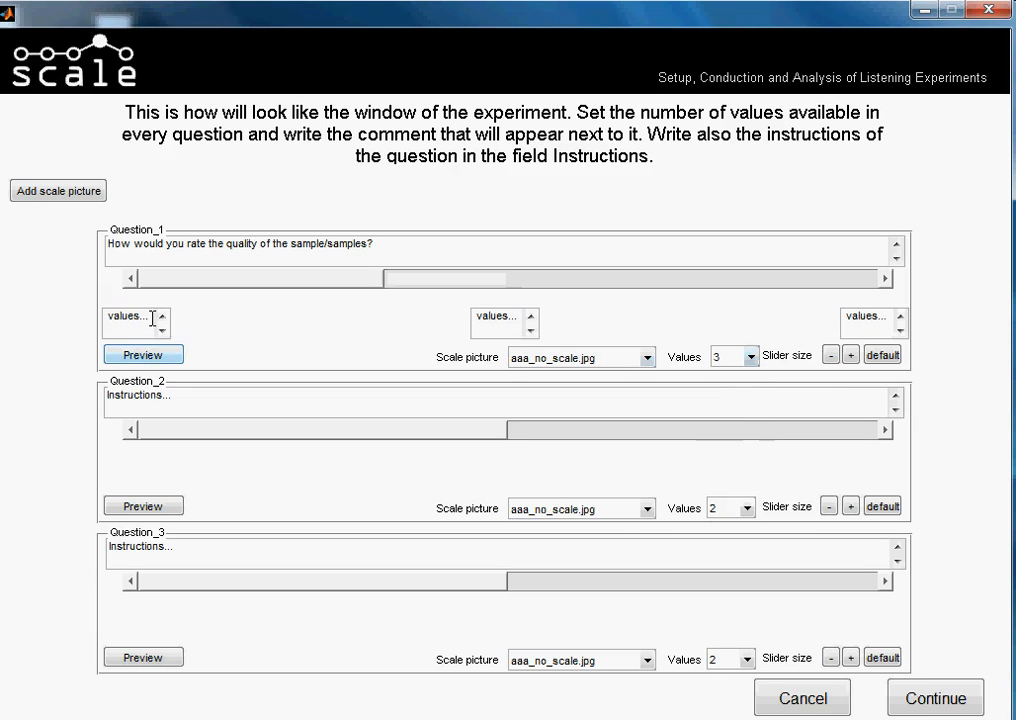
pyautogui.moveTo(151, 316); pyautogui.dragTo(20, 313)
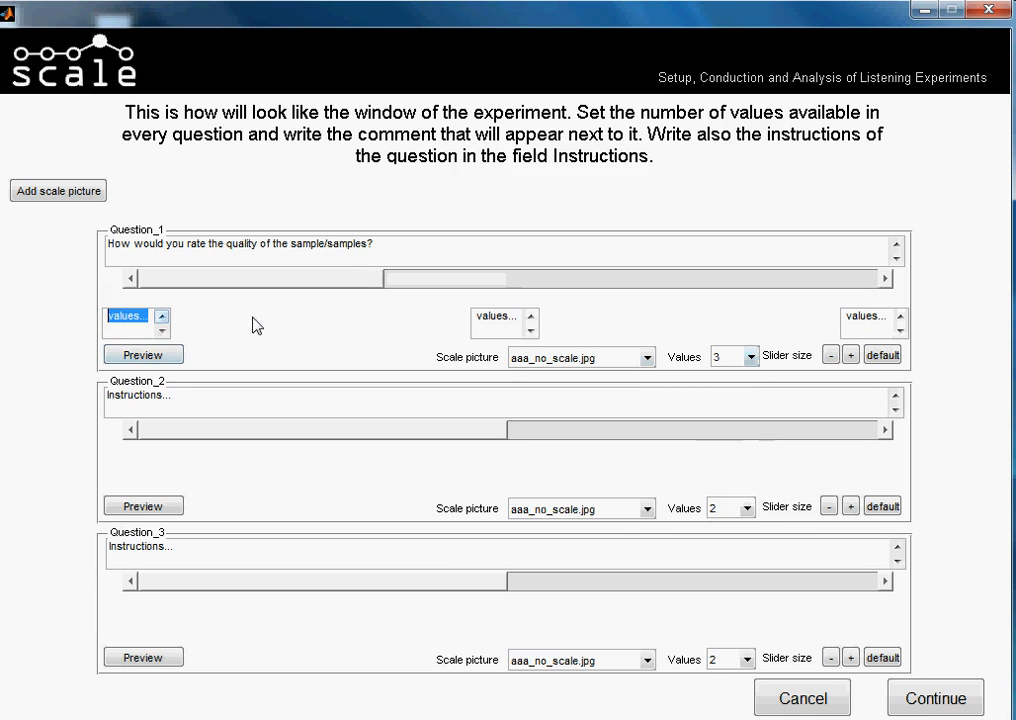
pyautogui.write('rea')
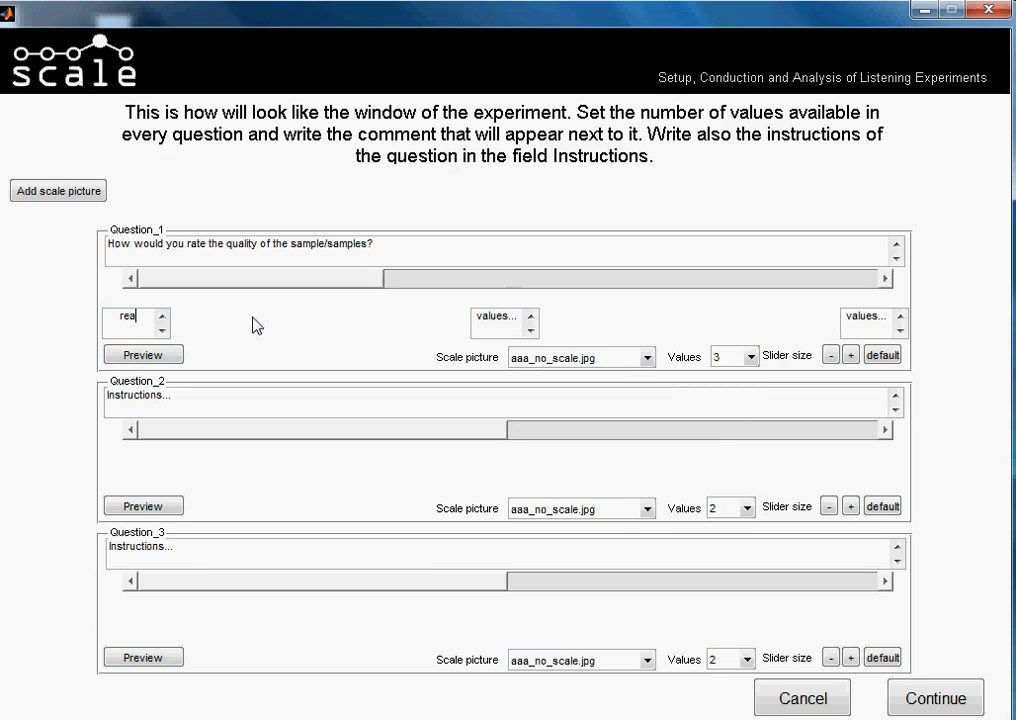
pyautogui.write('lly bad')
pyautogui.moveTo(524, 318); pyautogui.dragTo(469, 317)
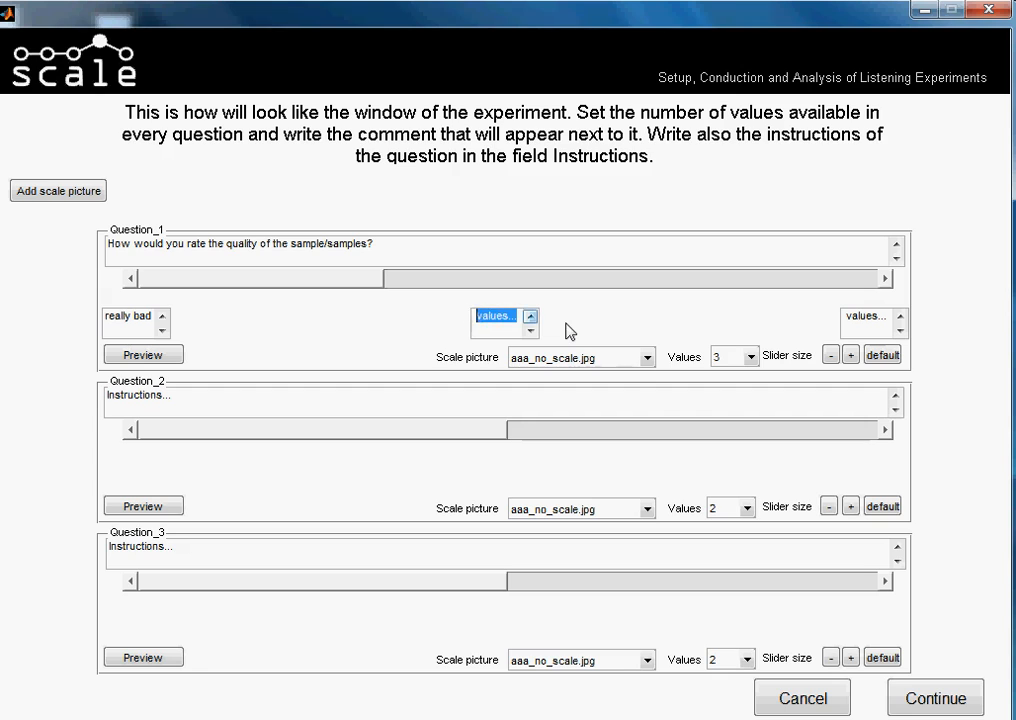
pyautogui.write('accep')
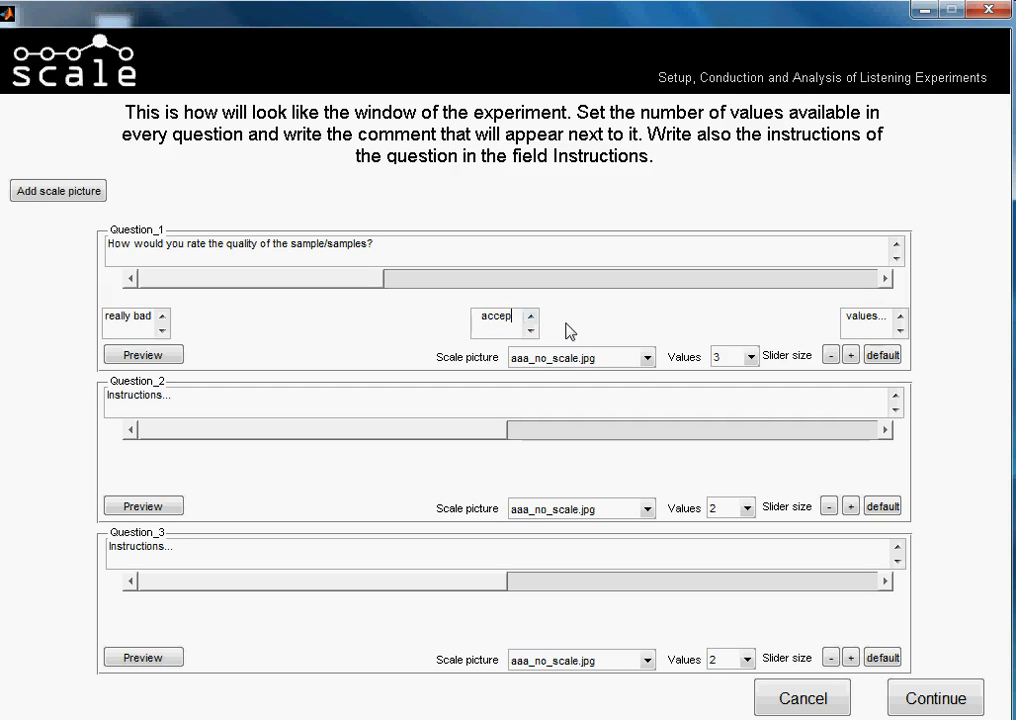
pyautogui.write('table')
pyautogui.moveTo(846, 318); pyautogui.dragTo(892, 321)
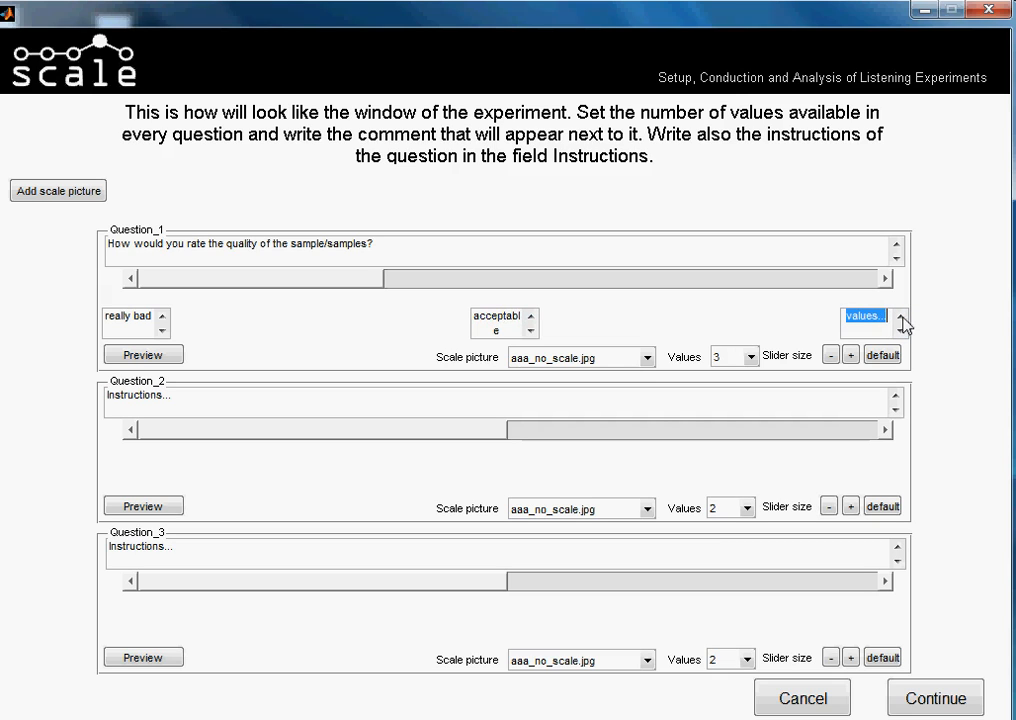
pyautogui.write('greate')
pyautogui.press('BackSpace')
pyautogui.click(530, 330)
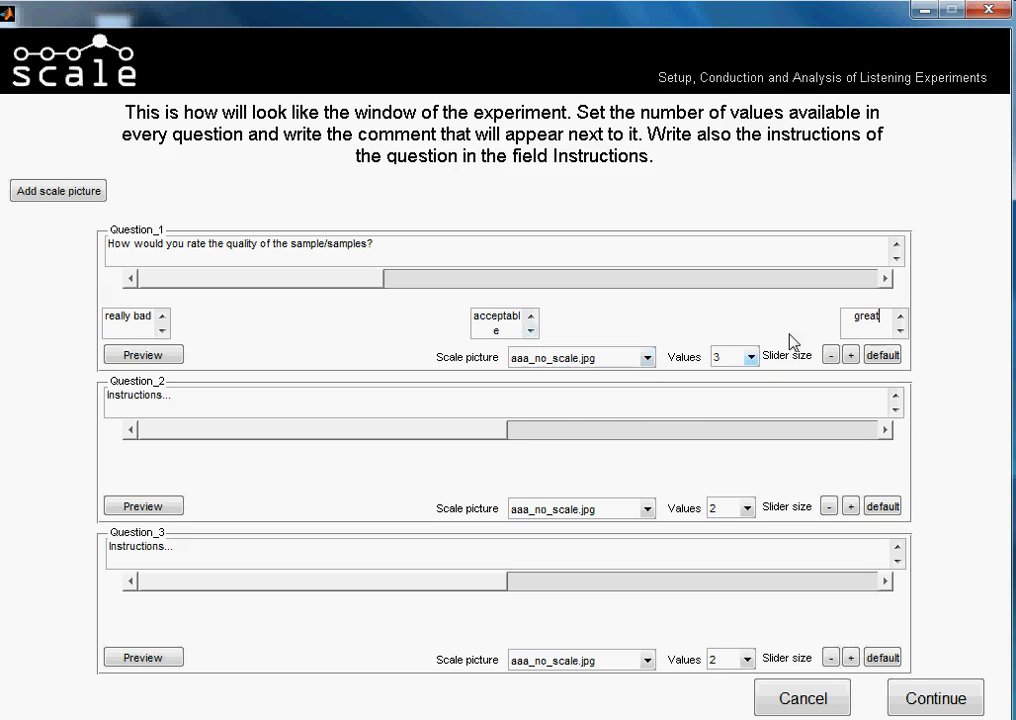
# - Reduce the Question_1 slider size until the handle is only a narrow block
pyautogui.click(830, 356)
pyautogui.click(832, 357)
pyautogui.click(832, 357)
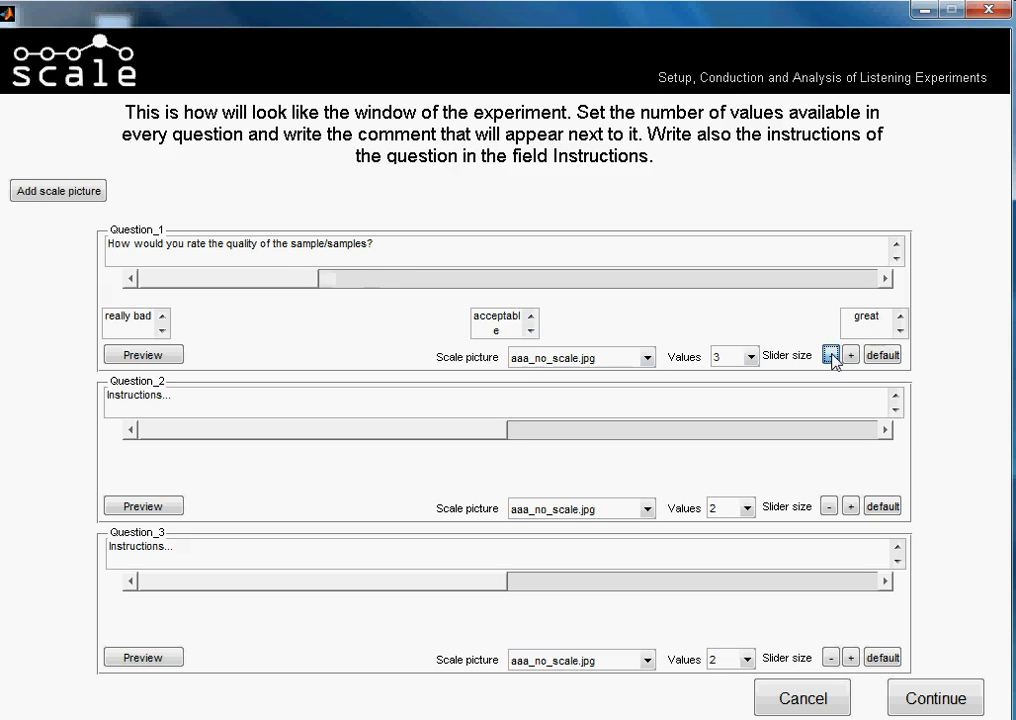
pyautogui.click(832, 357)
pyautogui.click(832, 357)
pyautogui.click(832, 357)
pyautogui.click(832, 357)
pyautogui.click(832, 357)
pyautogui.click(832, 357)
pyautogui.click(832, 357)
pyautogui.click(832, 357)
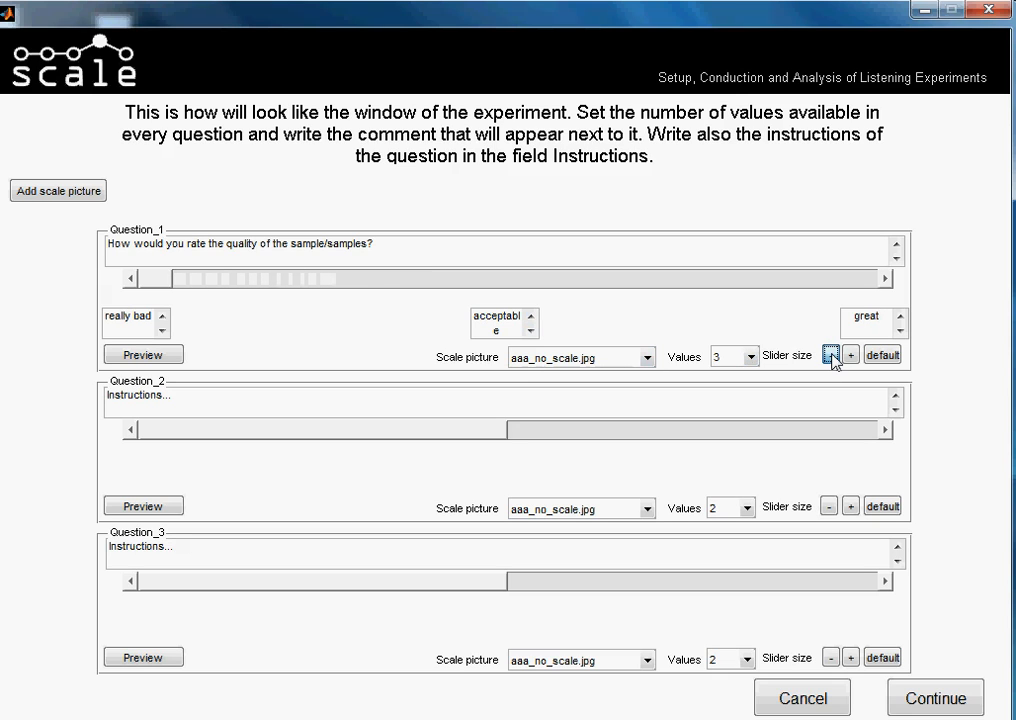
pyautogui.click(832, 357)
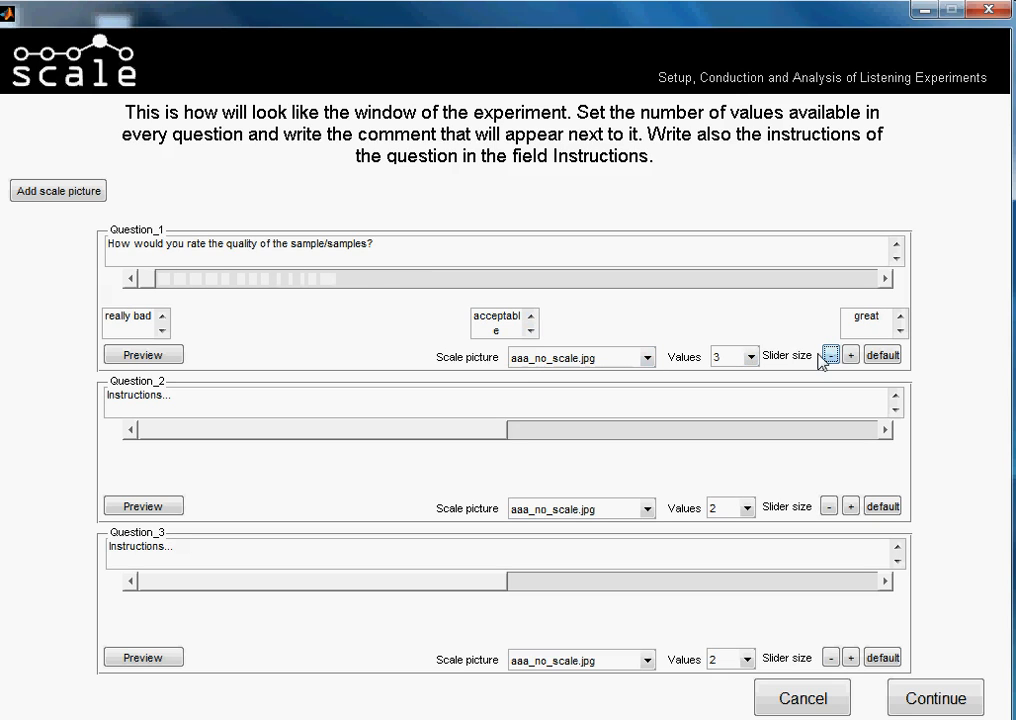
# - Try scale_type1_3.jpg as the scale picture of Question_1, and settle on scale_type2_3.jpg
pyautogui.click(647, 358)
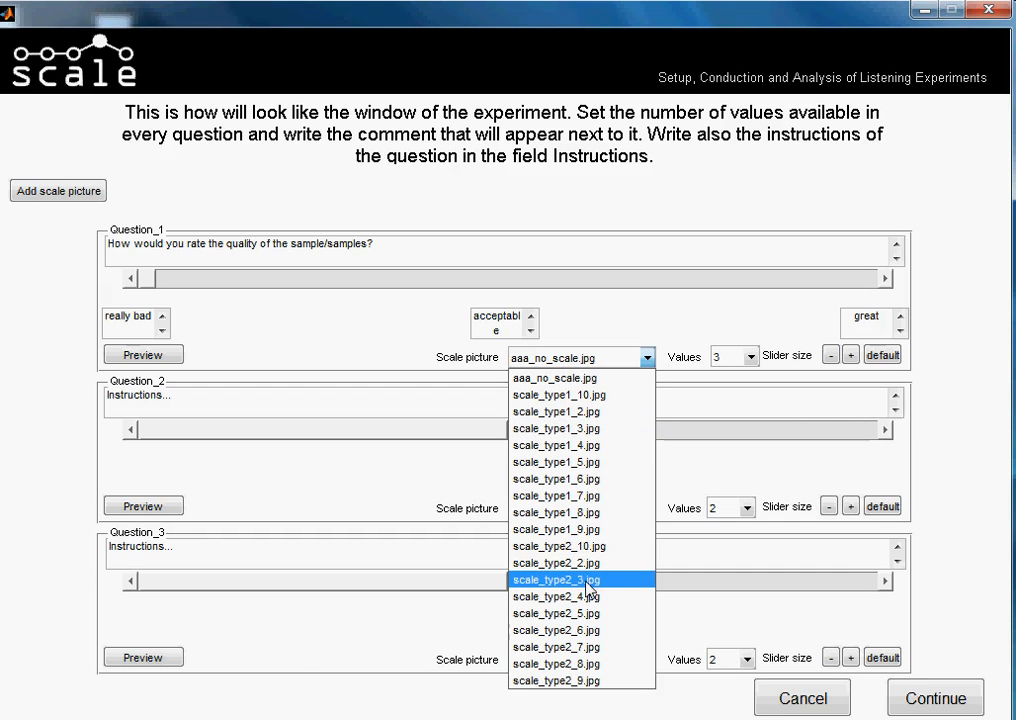
pyautogui.click(583, 438)
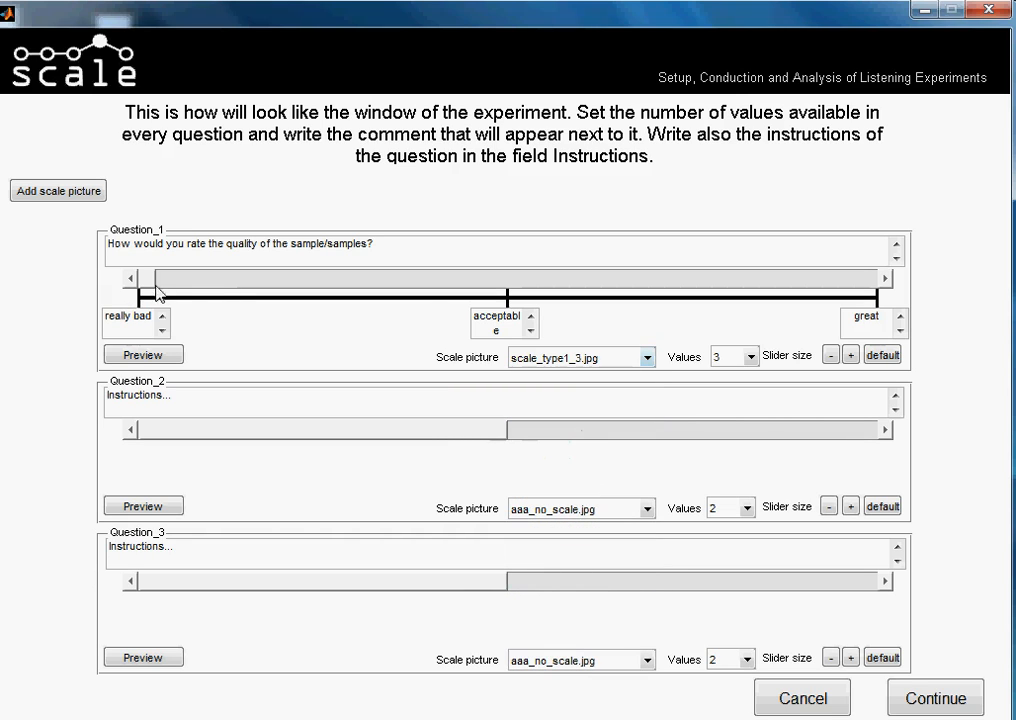
pyautogui.click(647, 358)
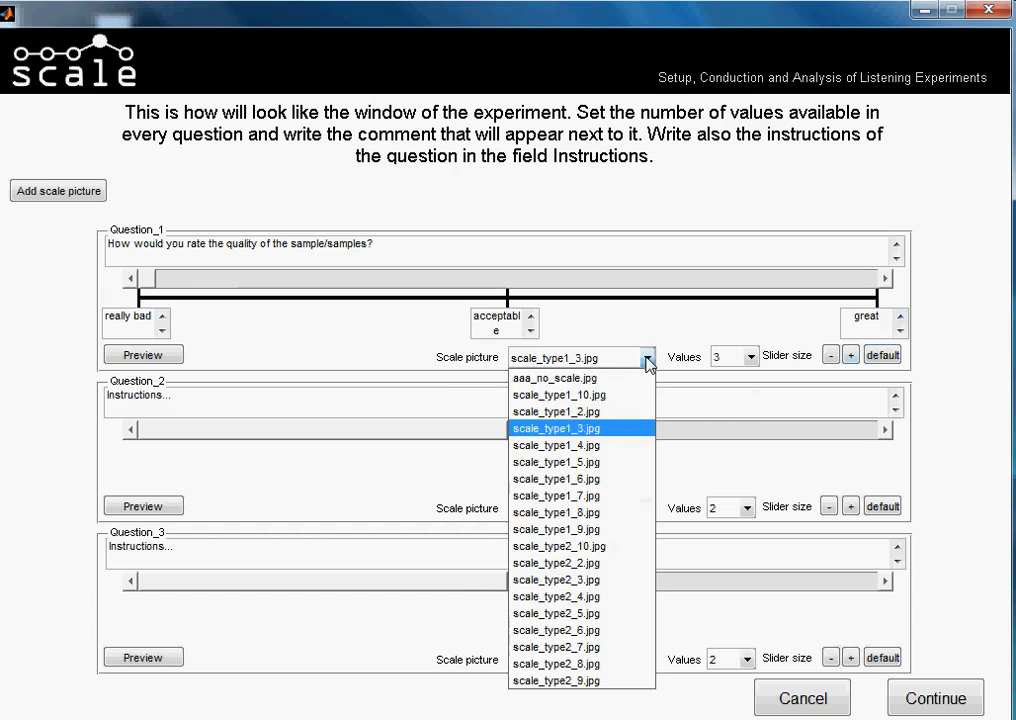
pyautogui.click(614, 585)
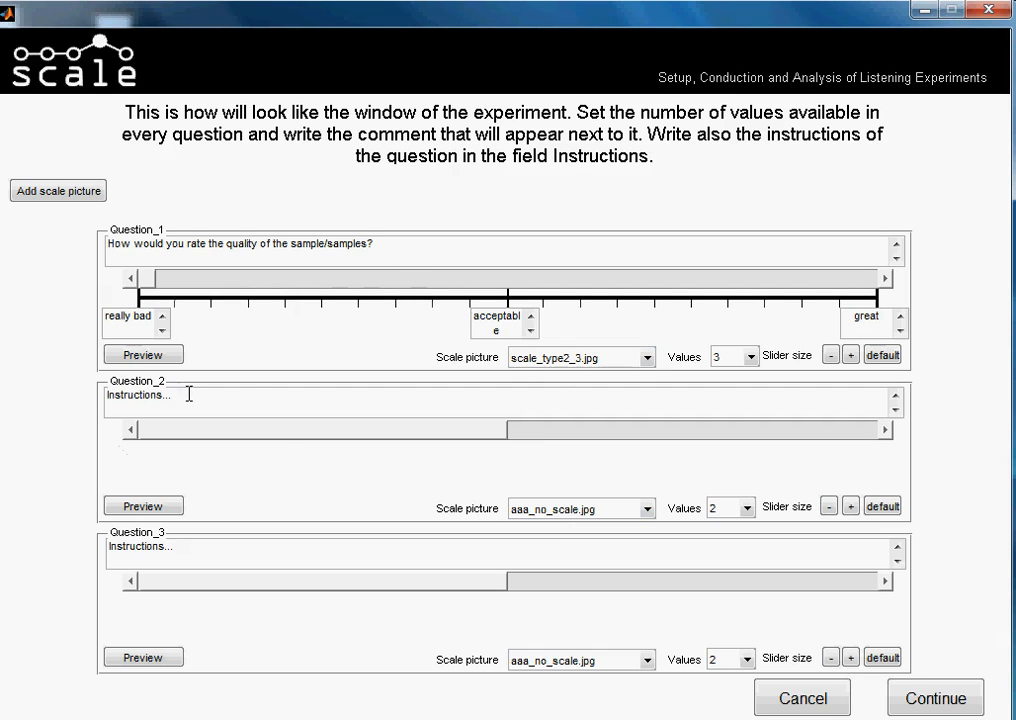
# - Replace the Question_2 instructions with "How loud did you find the sample or samples?"
pyautogui.moveTo(252, 395); pyautogui.dragTo(93, 393)
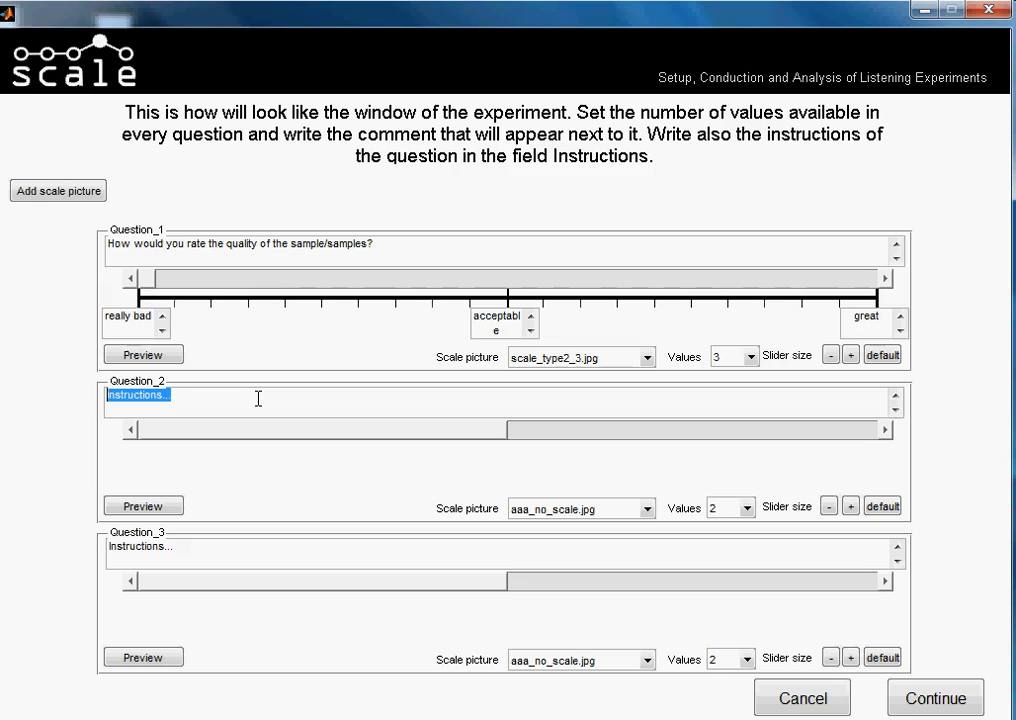
pyautogui.write('How ')
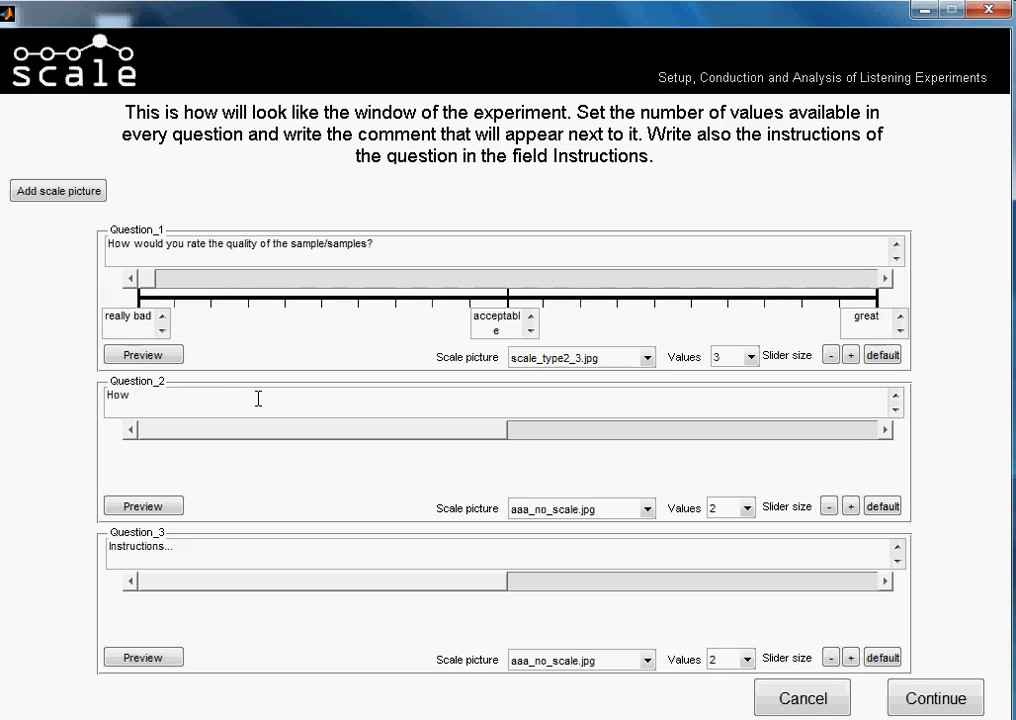
pyautogui.write('loud did you find ')
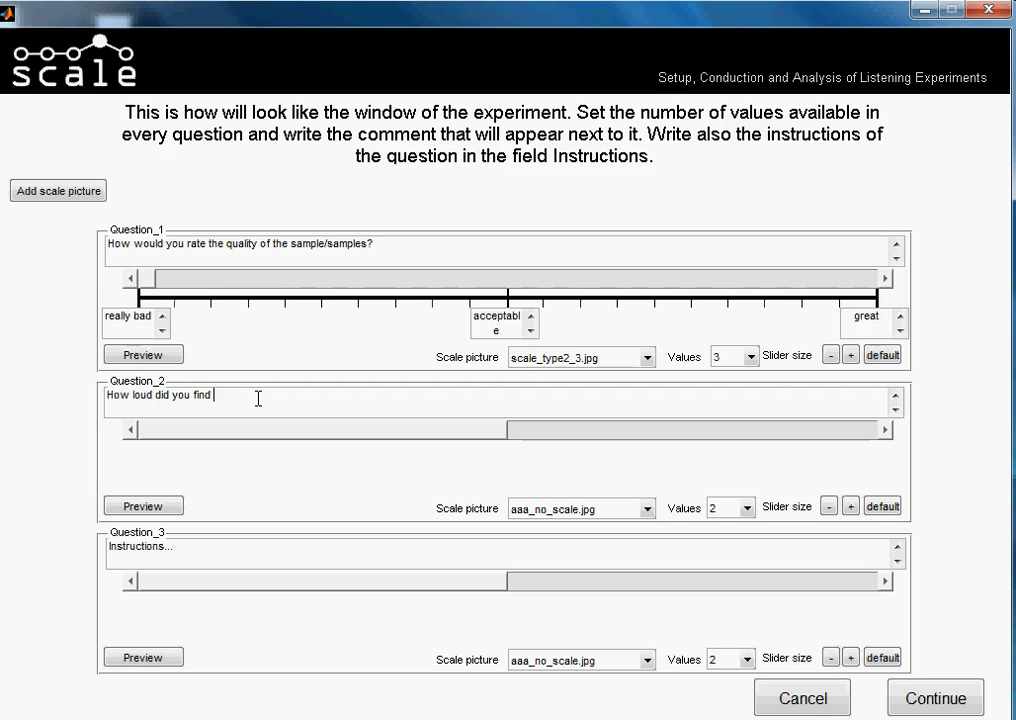
pyautogui.write('the samples')
pyautogui.press('BackSpace')
pyautogui.write('or samples?')
# - Give Question_2 5 values and label the first one "extremely quiet"
pyautogui.click(747, 510)
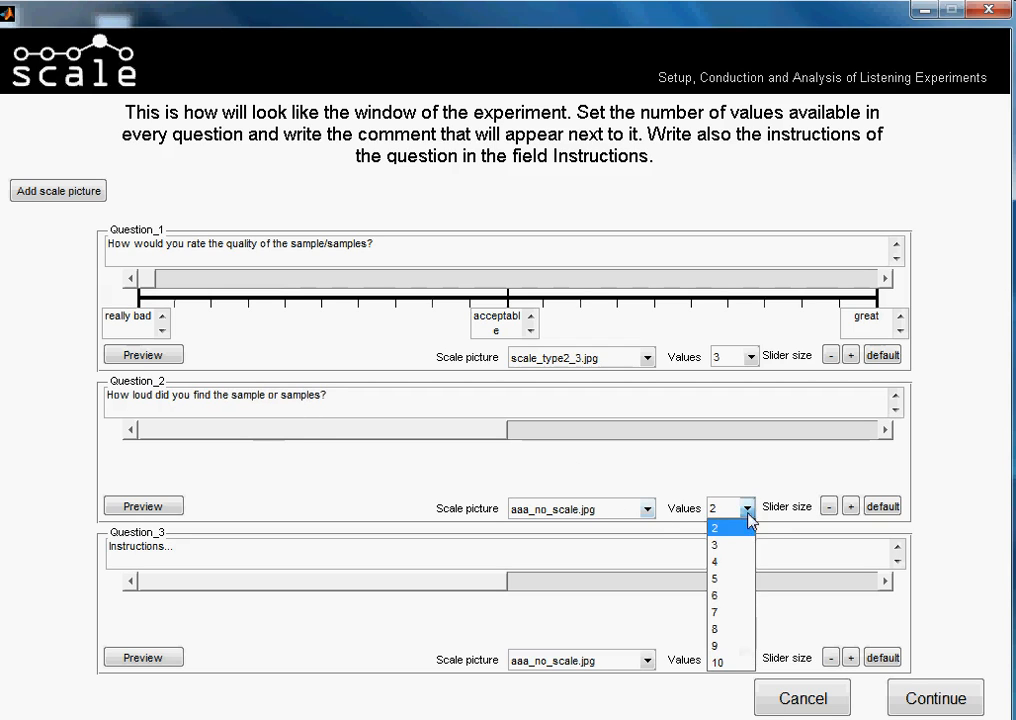
pyautogui.click(729, 586)
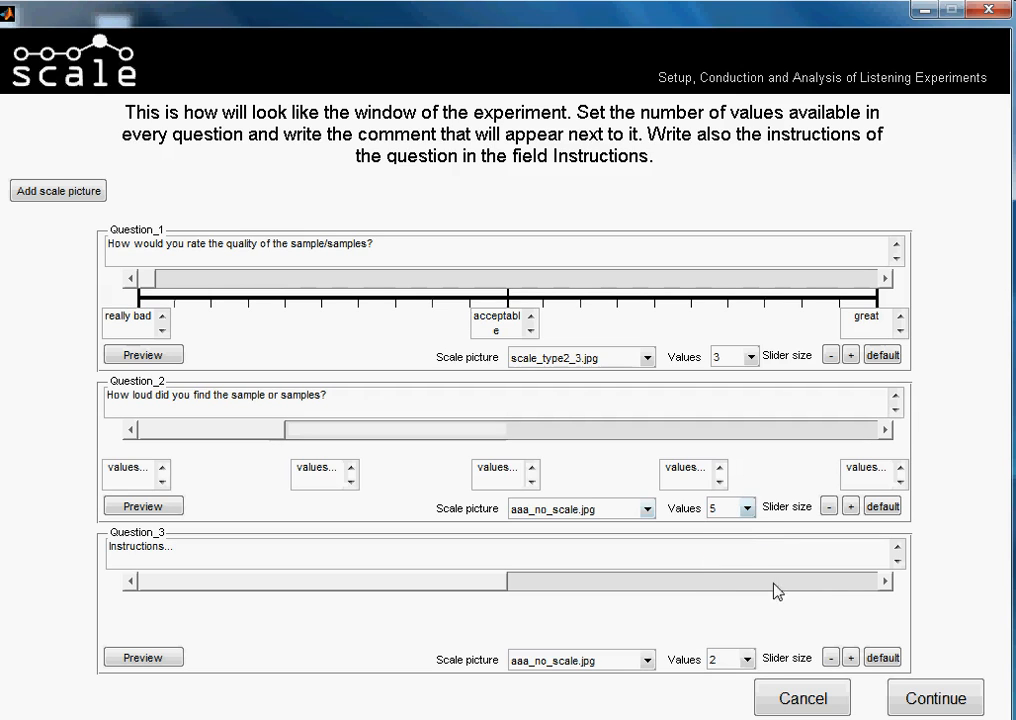
pyautogui.doubleClick(127, 466)
pyautogui.write('ex')
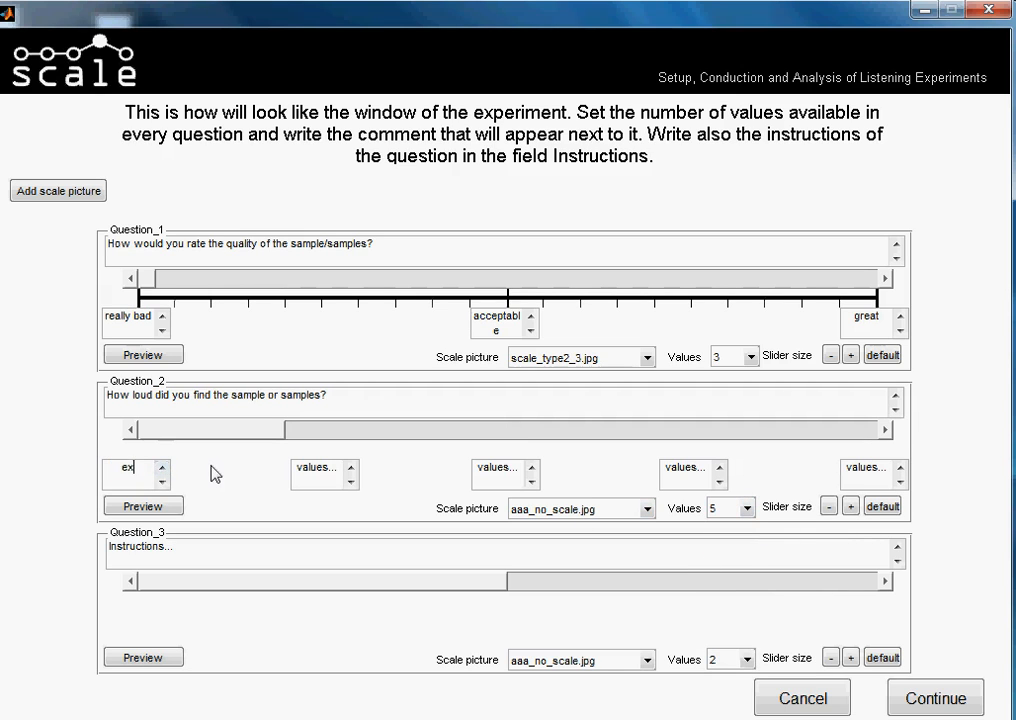
pyautogui.write('tremely')
pyautogui.press('Return')
pyautogui.write('quiet')
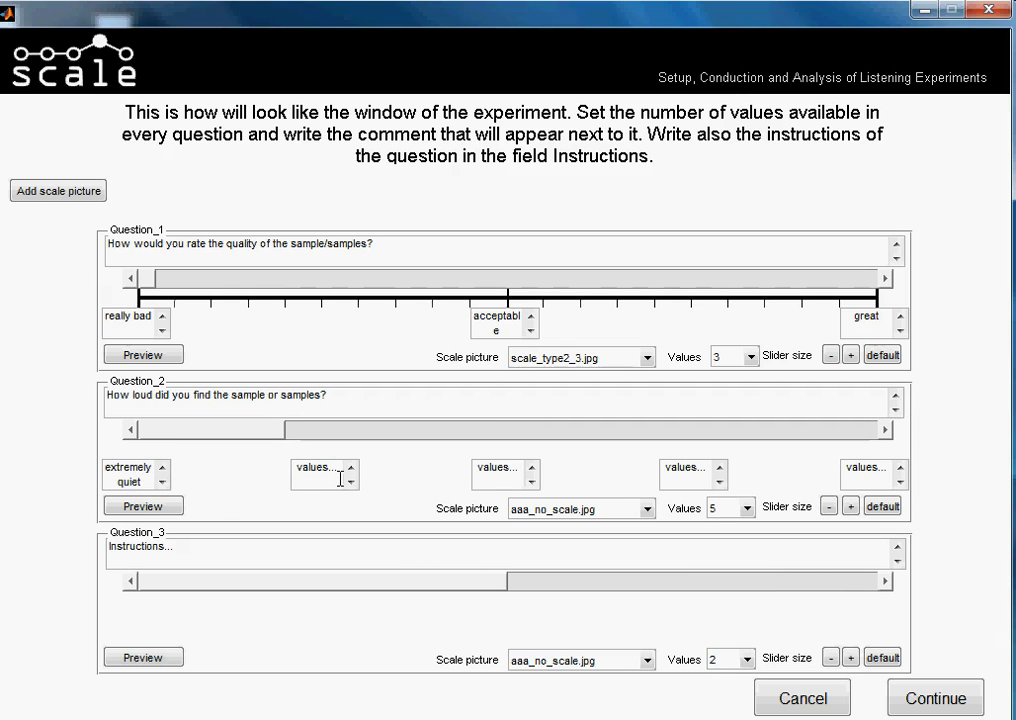
# - Label the second value of Question_2 "much quiet"
pyautogui.moveTo(338, 469); pyautogui.dragTo(296, 468)
pyautogui.write('much que')
pyautogui.write('it')
pyautogui.press('Left')
pyautogui.press('Left')
pyautogui.press('BackSpace')
pyautogui.write('e')
# - Label the last three values of Question_2, in order, "comfortably oud", "too loud" and "extremely loud"
pyautogui.moveTo(479, 467); pyautogui.dragTo(522, 467)
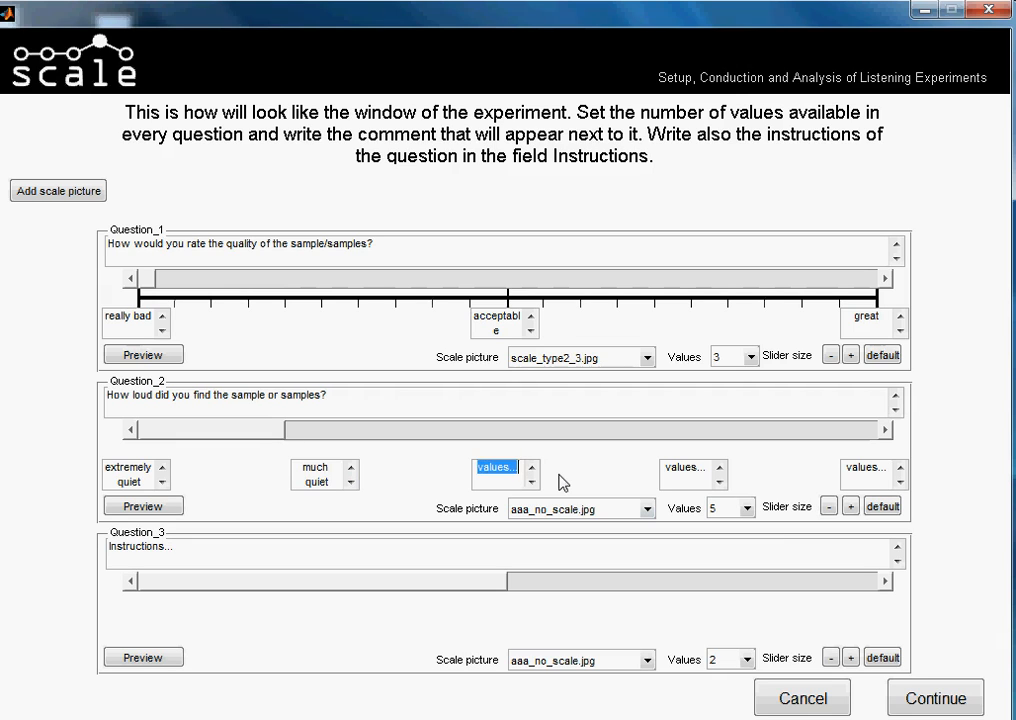
pyautogui.write('comfortable')
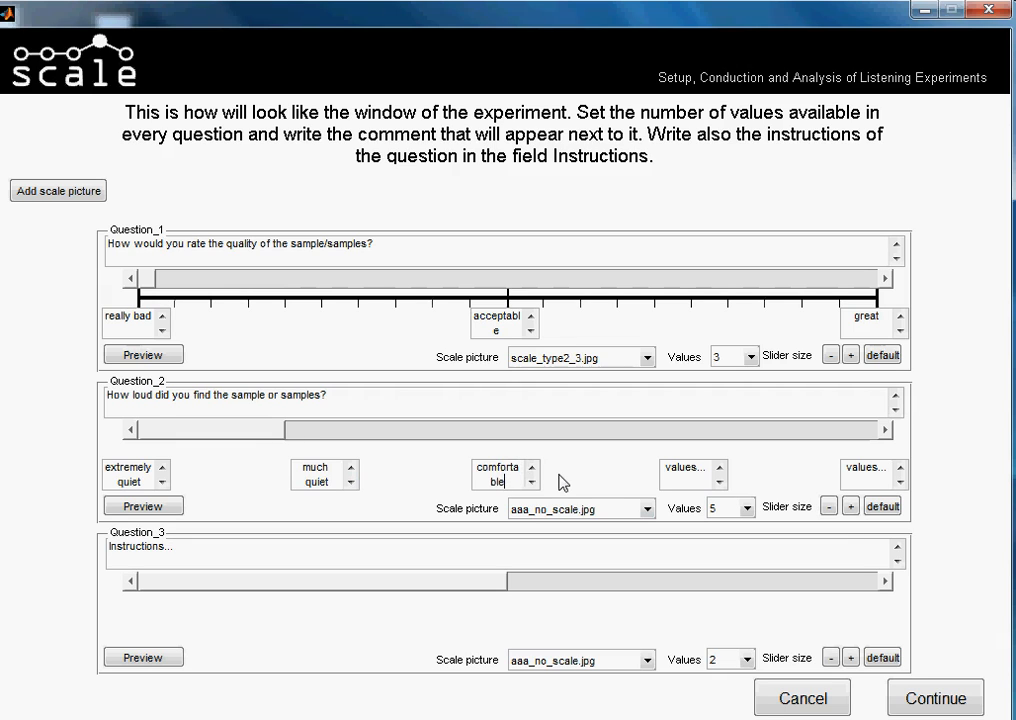
pyautogui.press('BackSpace')
pyautogui.write('y loud')
pyautogui.click(665, 466)
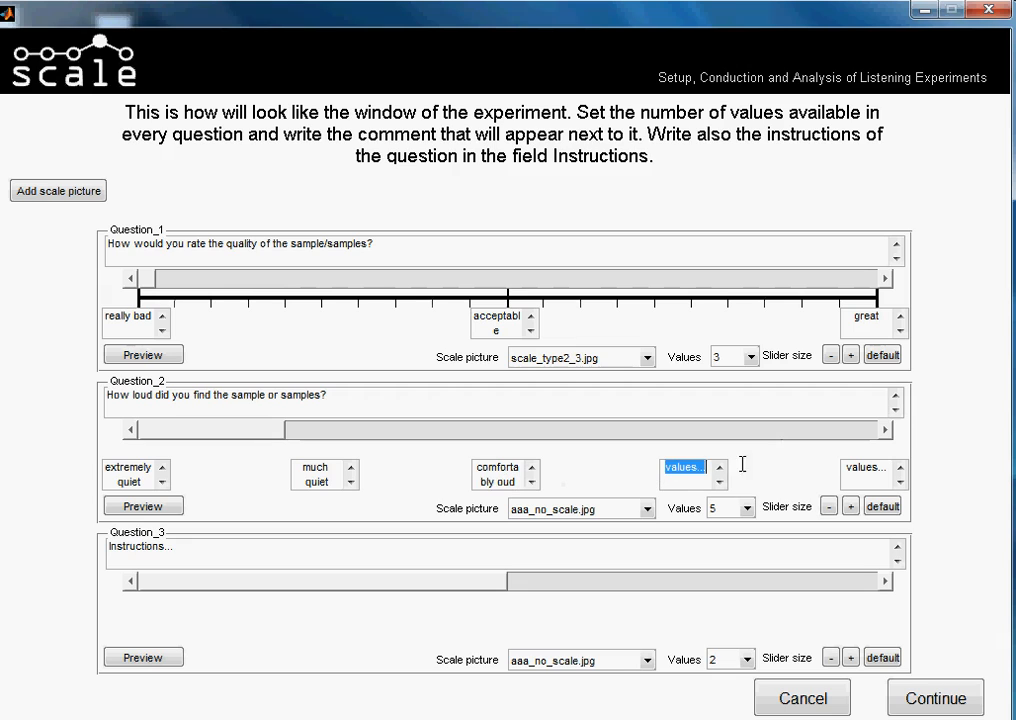
pyautogui.write('too loud')
pyautogui.click(885, 472)
pyautogui.write('ex')
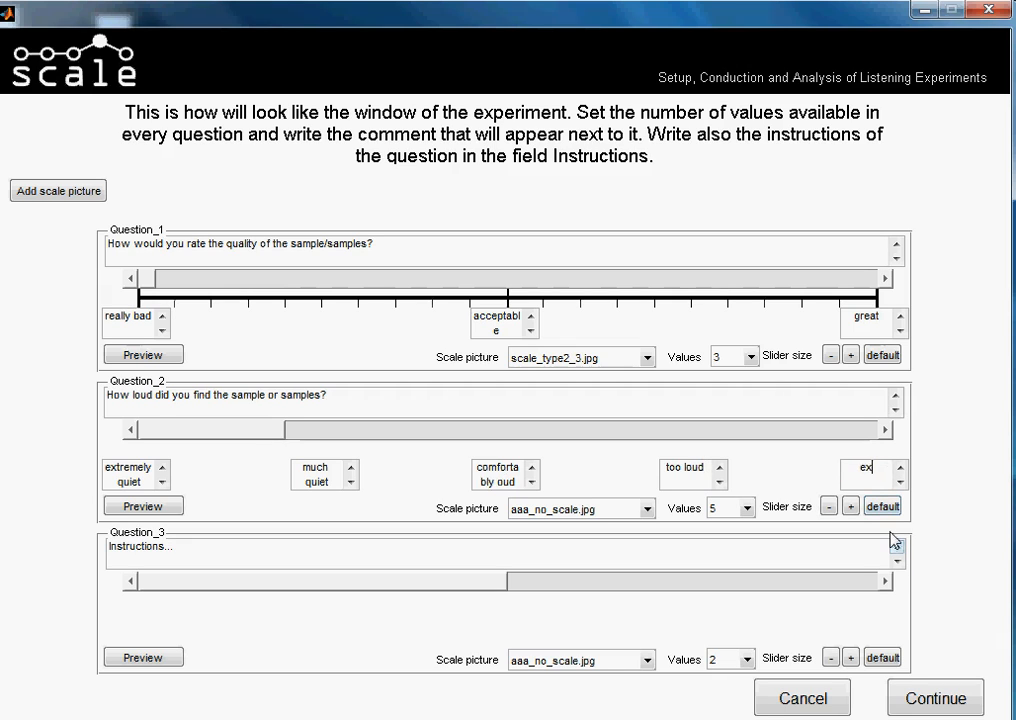
pyautogui.write('tremely loud')
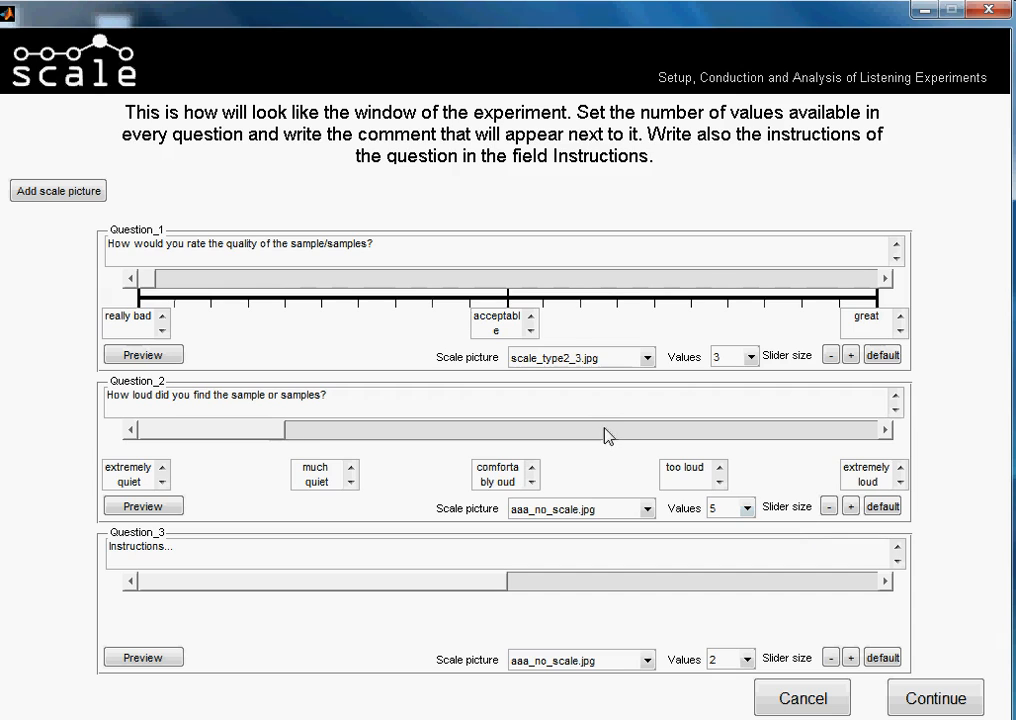
# - Reduce the Question_2 slider size to a narrow handle and set its scale picture to scale_type1_5.jpg
pyautogui.click(830, 507)
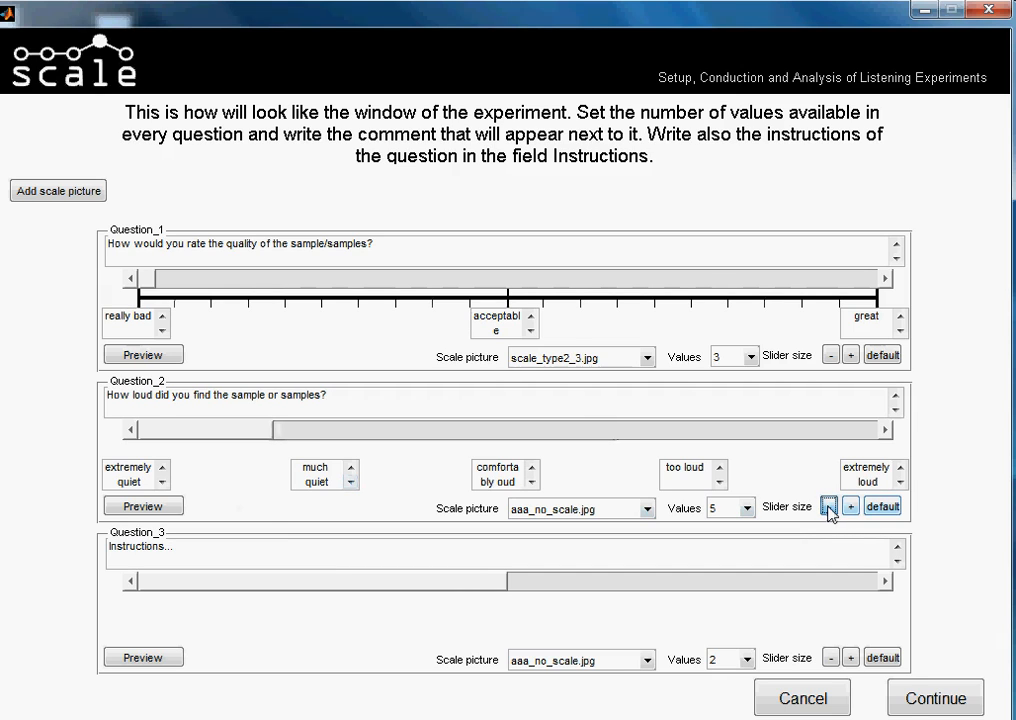
pyautogui.click(830, 507)
pyautogui.click(830, 507)
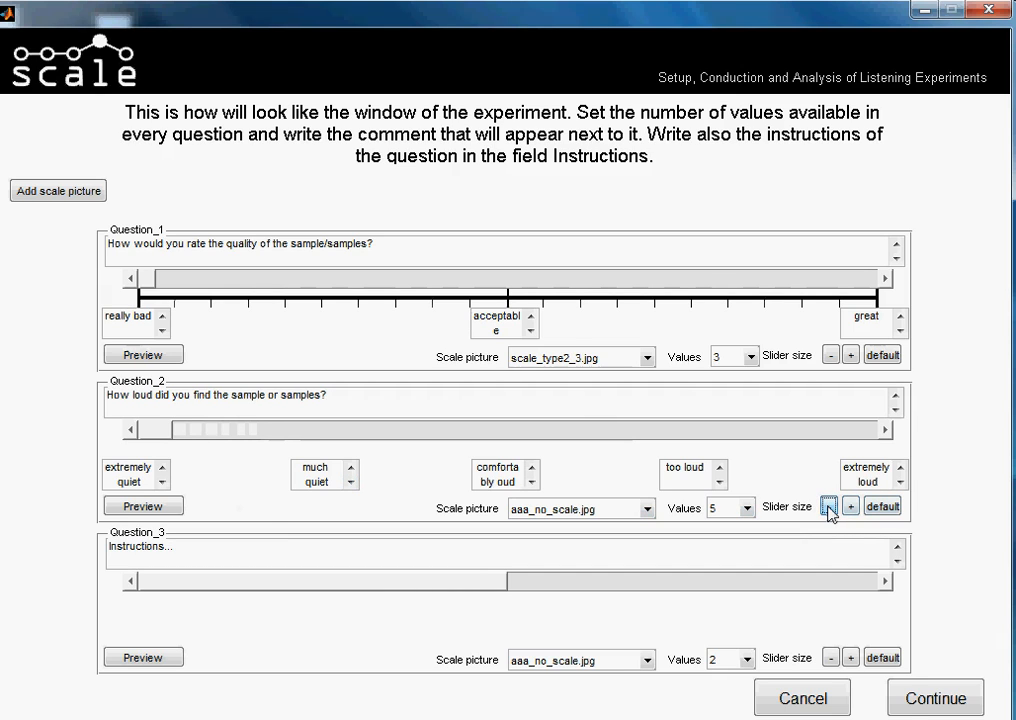
pyautogui.click(830, 507)
pyautogui.click(647, 510)
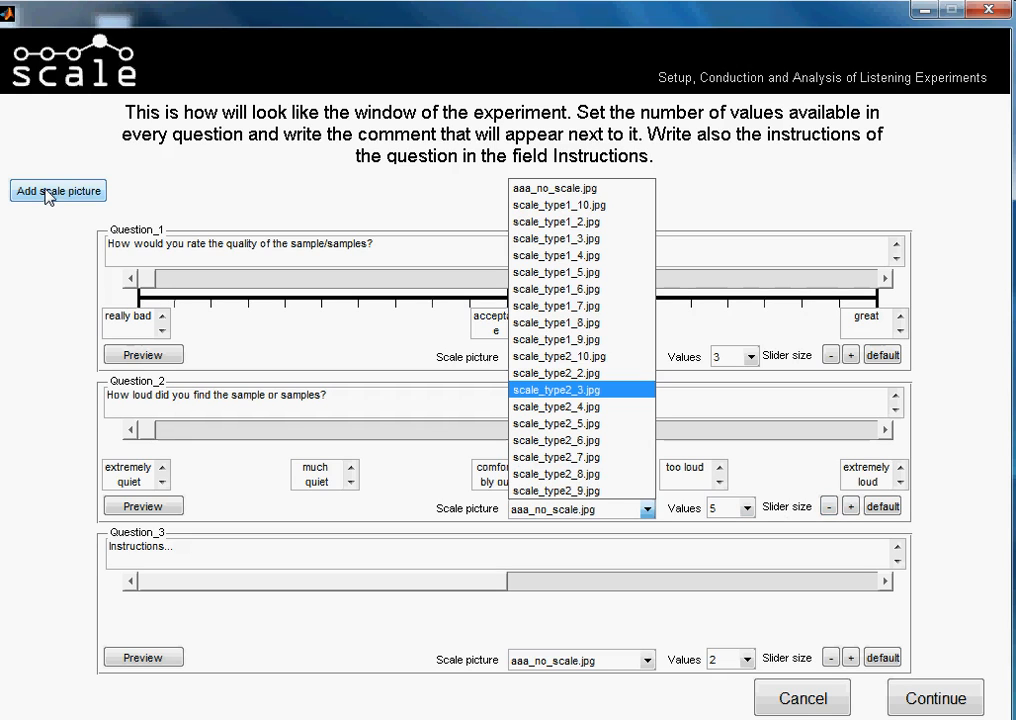
pyautogui.click(576, 274)
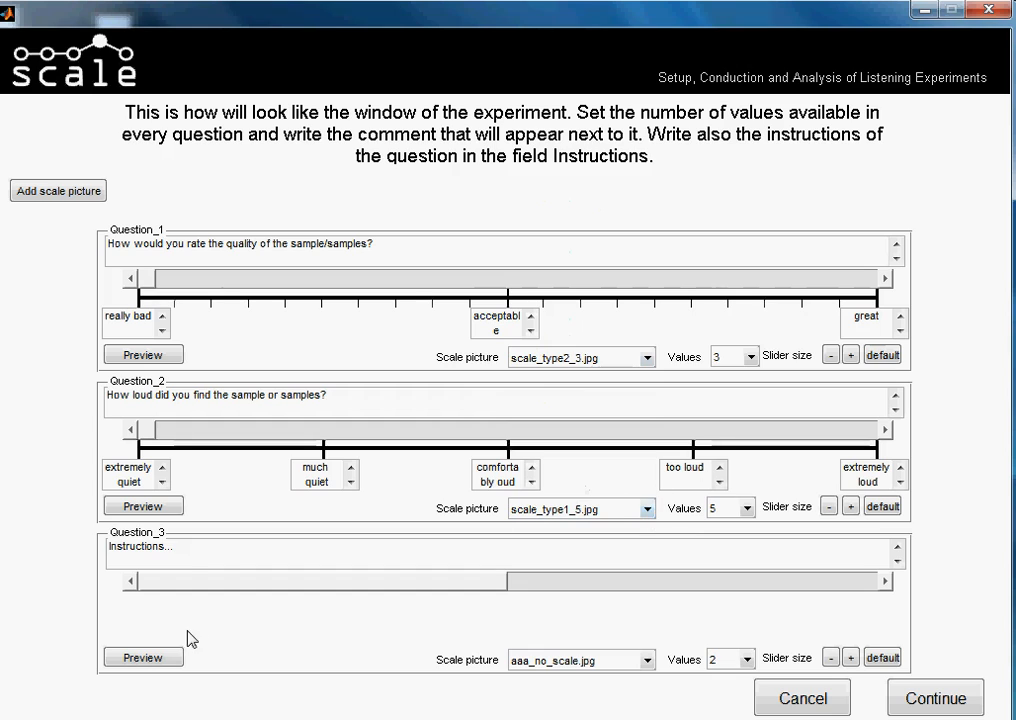
# - Replace the Question_3 instructions with "Would you find this quality acceptable for radio broadcasting?"
pyautogui.moveTo(188, 547); pyautogui.dragTo(102, 548)
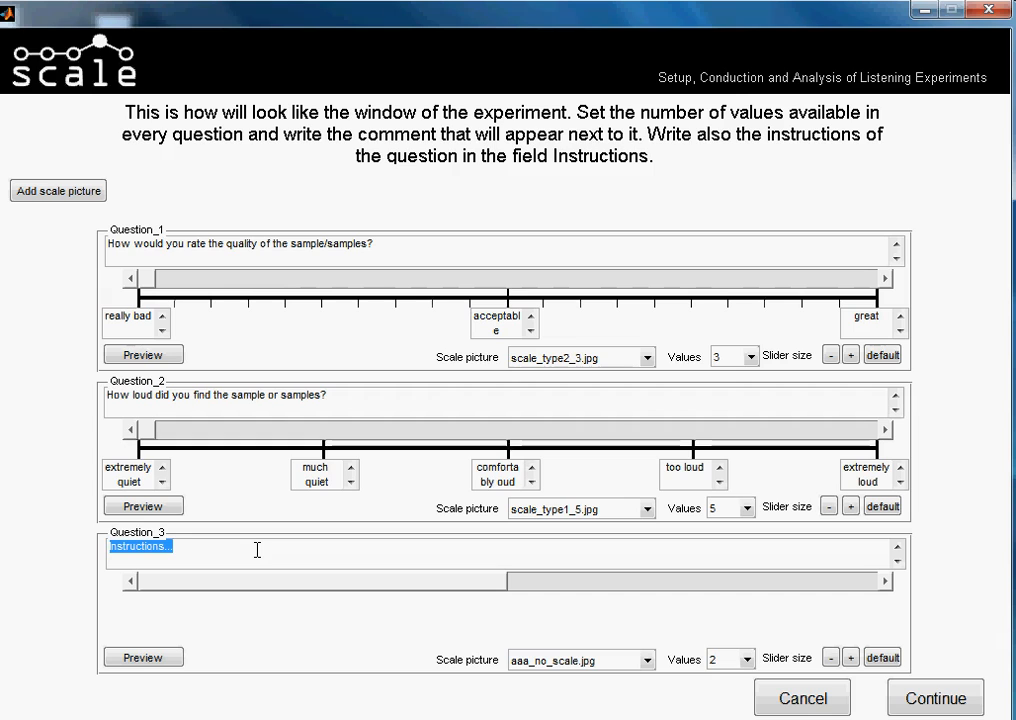
pyautogui.write('Would ')
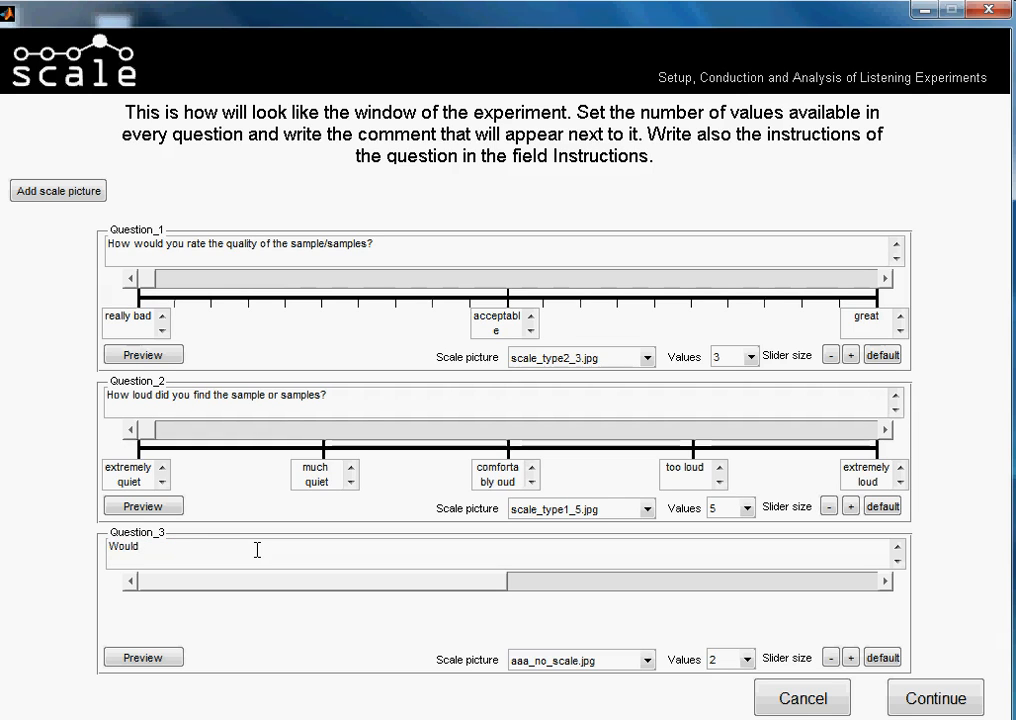
pyautogui.write('you des')
pyautogui.press('BackSpace')
pyautogui.press('BackSpace')
pyautogui.press('BackSpace')
pyautogui.press('BackSpace')
pyautogui.press('BackSpace')
pyautogui.press('BackSpace')
pyautogui.press('BackSpace')
pyautogui.press('BackSpace')
pyautogui.press('BackSpace')
pyautogui.press('BackSpace')
pyautogui.press('BackSpace')
pyautogui.press('BackSpace')
pyautogui.press('BackSpace')
pyautogui.write('Would you')
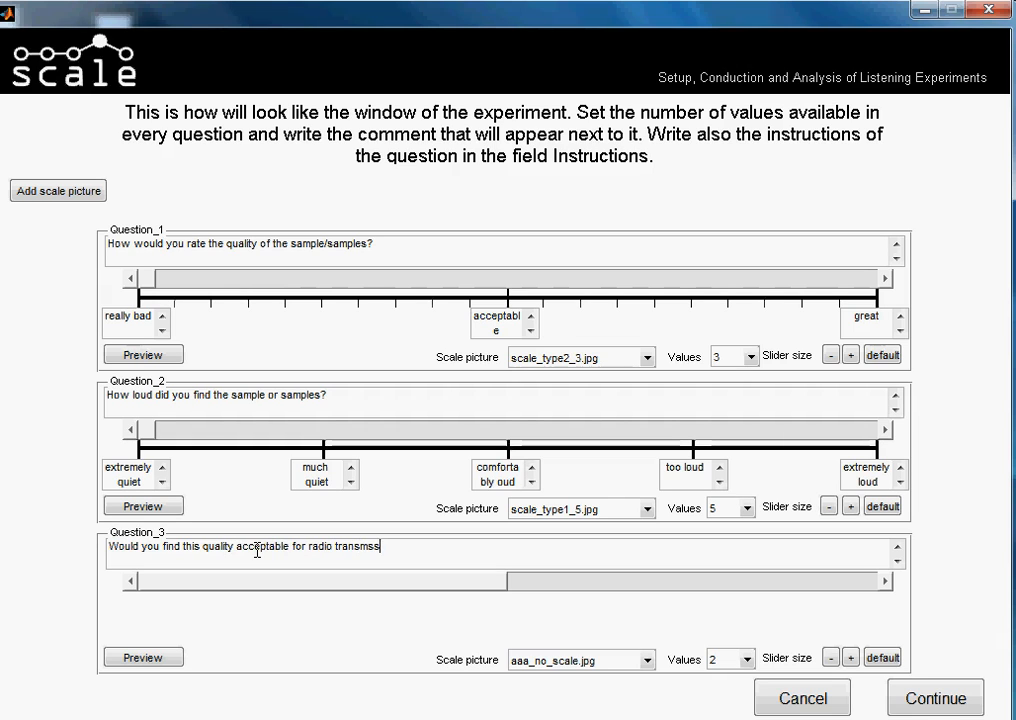
pyautogui.press('BackSpace')
pyautogui.press('BackSpace')
pyautogui.press('BackSpace')
pyautogui.press('BackSpace')
pyautogui.press('BackSpace')
pyautogui.press('BackSpace')
pyautogui.press('BackSpace')
# - Give Question_3 2 values and label them, in order, "no" and "yes"
pyautogui.click(746, 659)
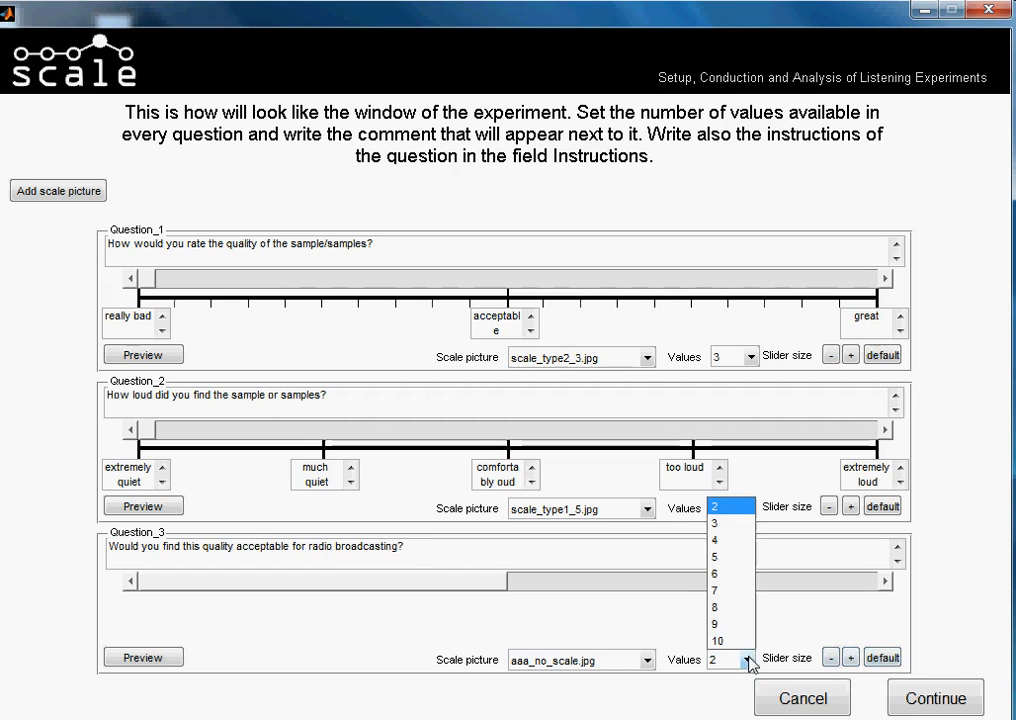
pyautogui.click(730, 507)
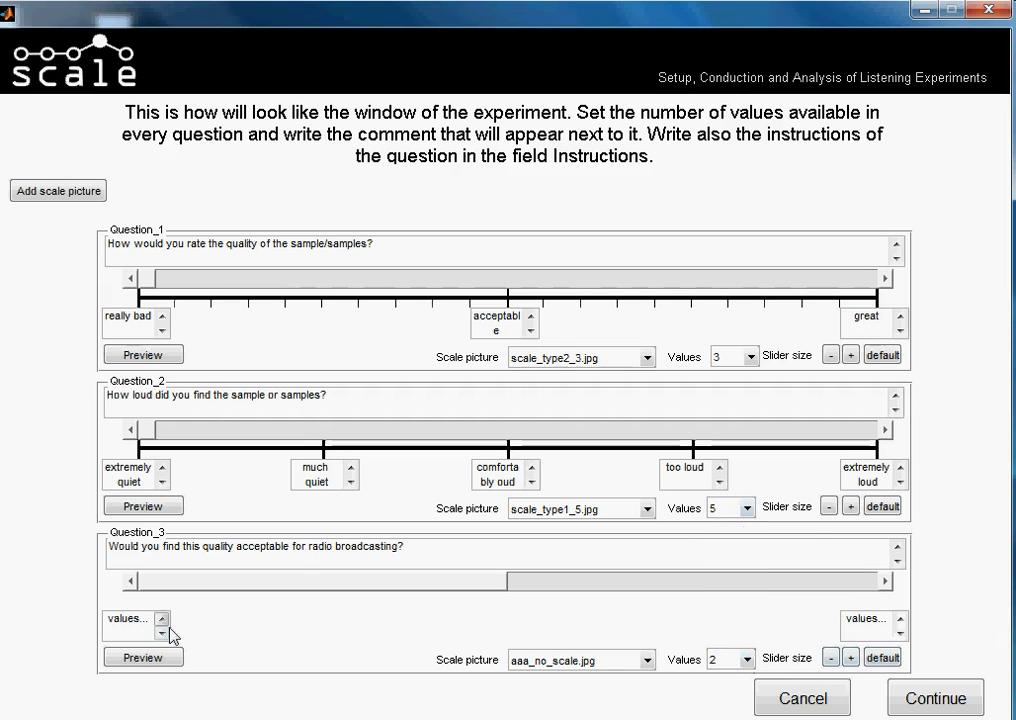
pyautogui.moveTo(150, 620); pyautogui.dragTo(99, 622)
pyautogui.write('no')
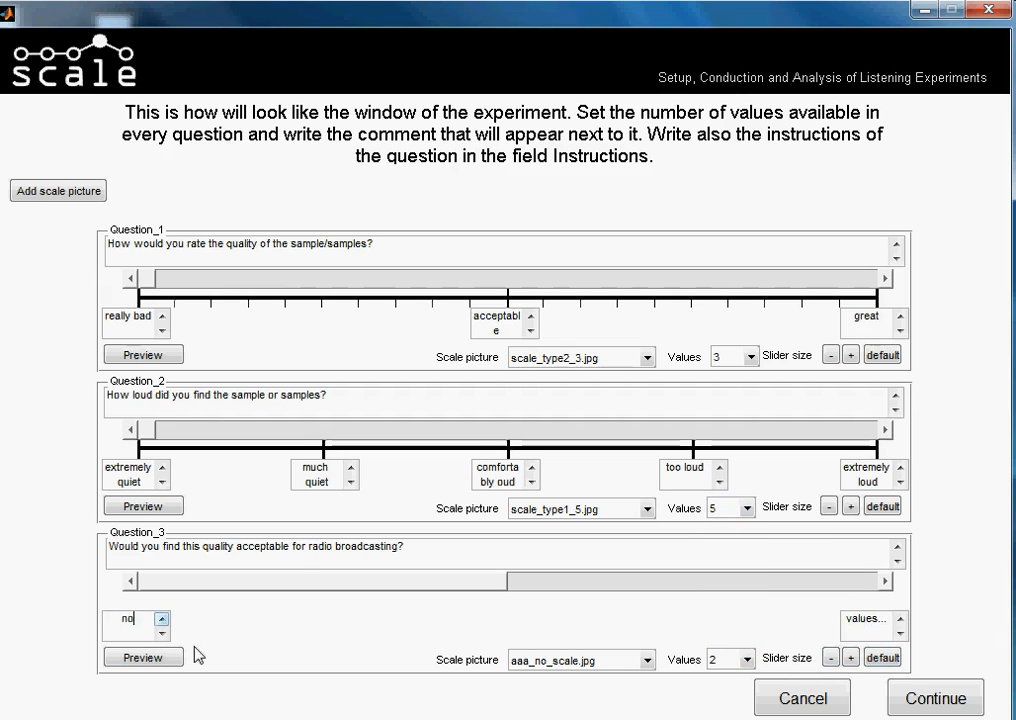
pyautogui.click(157, 702)
pyautogui.moveTo(849, 621); pyautogui.dragTo(893, 620)
pyautogui.write('yes')
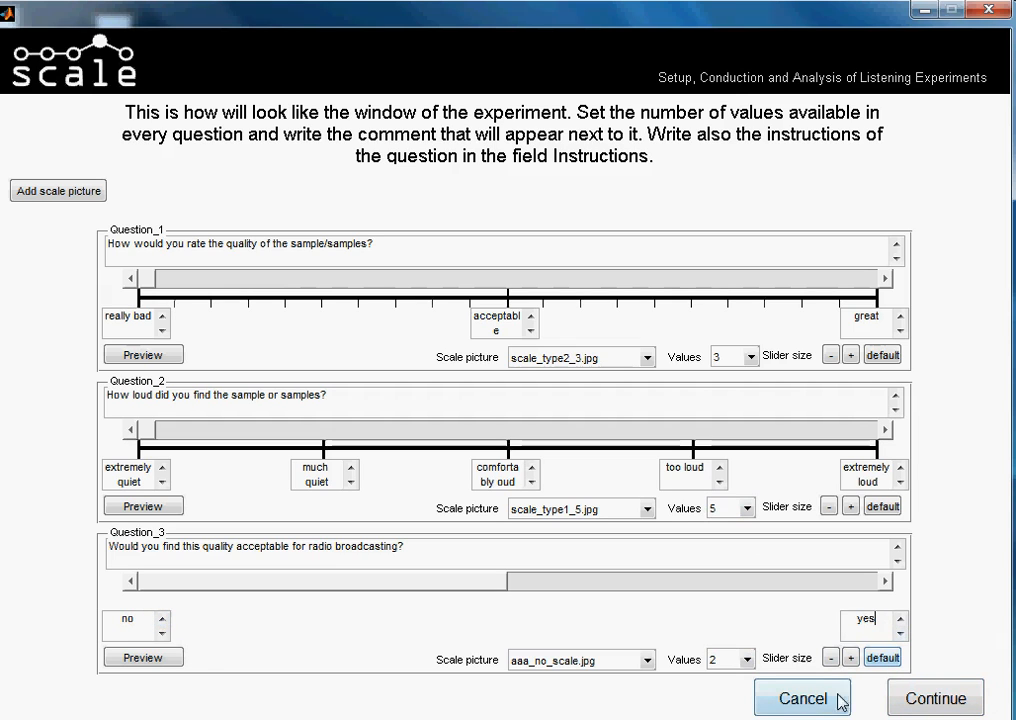
pyautogui.click(810, 630)
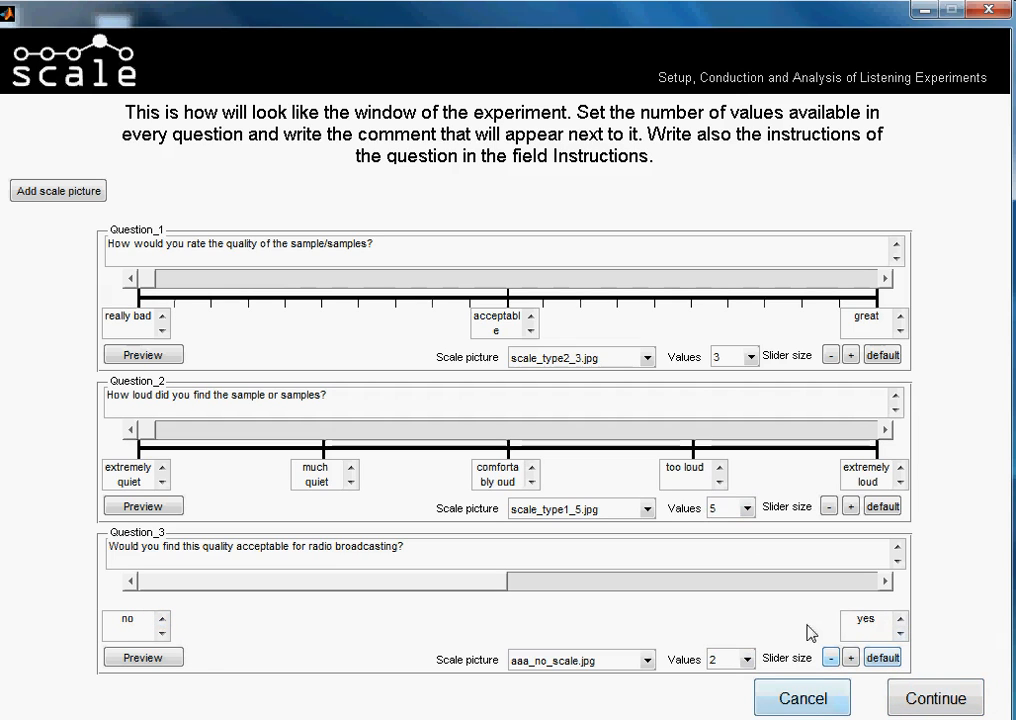
pyautogui.click(746, 660)
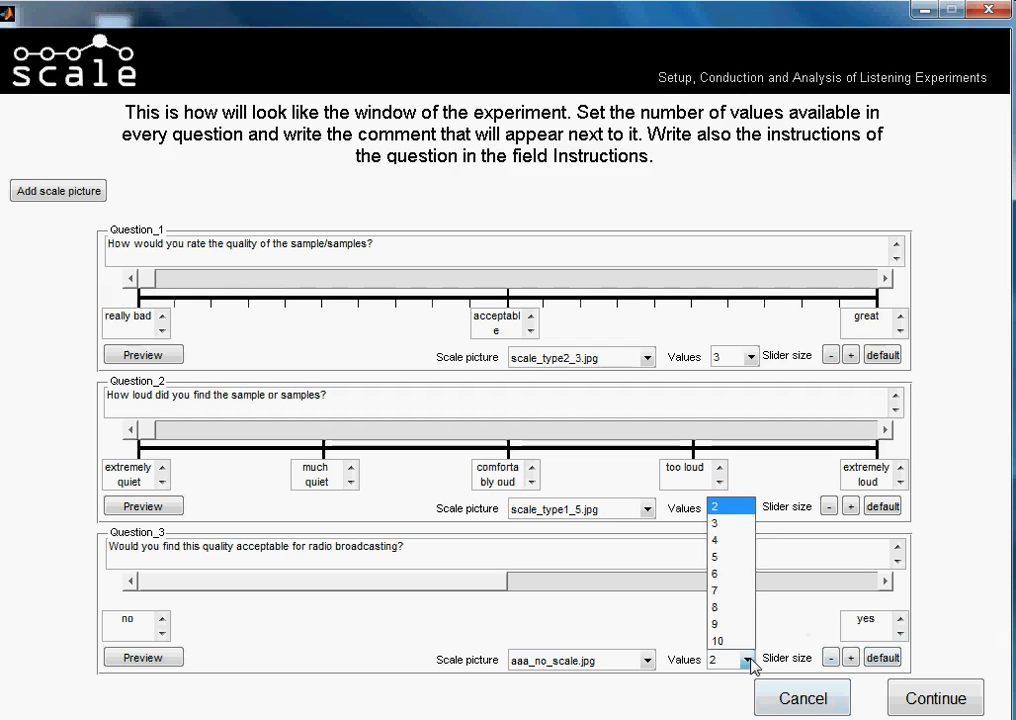
# - Reduce the Question_3 slider size until the handle is a small block, and set its scale picture to scale_type1_2.jpg
pyautogui.click(830, 657)
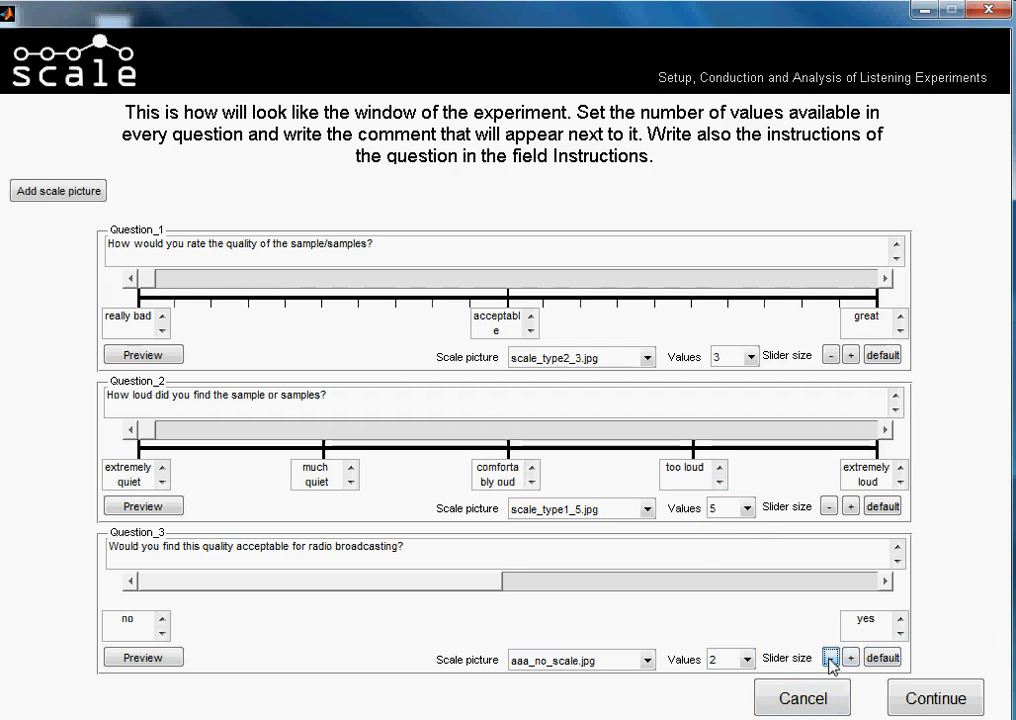
pyautogui.click(829, 660)
pyautogui.click(829, 660)
pyautogui.click(829, 660)
pyautogui.click(829, 660)
pyautogui.click(829, 660)
pyautogui.click(829, 660)
pyautogui.click(829, 660)
pyautogui.click(829, 660)
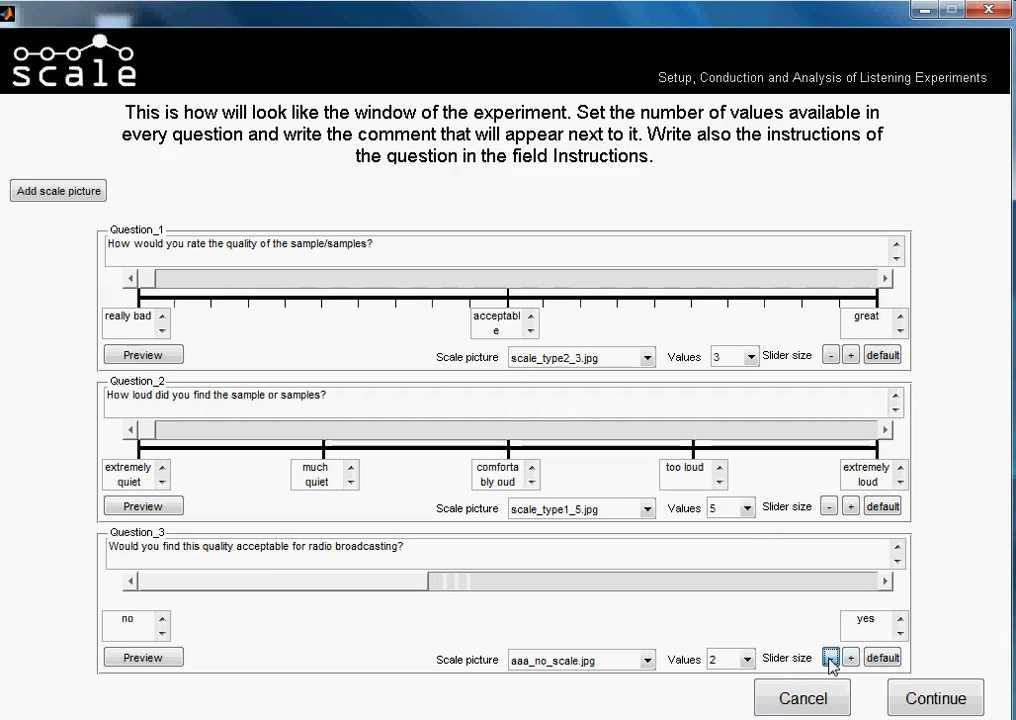
pyautogui.click(829, 660)
pyautogui.click(829, 660)
pyautogui.click(829, 660)
pyautogui.click(829, 660)
pyautogui.click(829, 660)
pyautogui.click(829, 660)
pyautogui.click(829, 660)
pyautogui.click(829, 660)
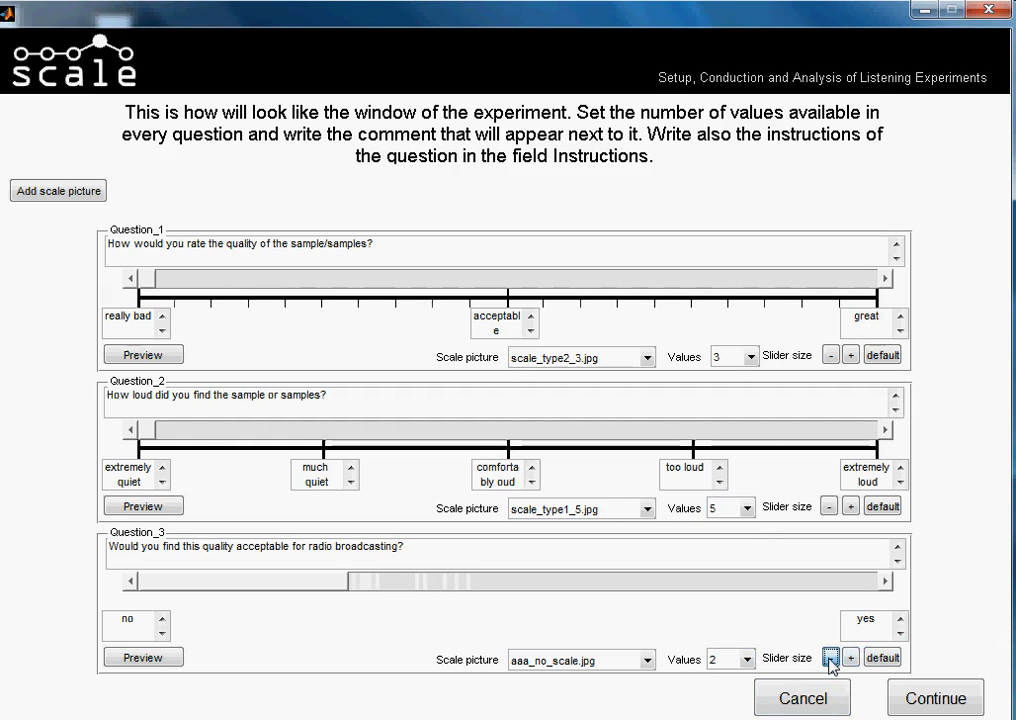
pyautogui.click(829, 660)
pyautogui.click(829, 660)
pyautogui.click(829, 660)
pyautogui.click(829, 660)
pyautogui.click(829, 660)
pyautogui.click(829, 660)
pyautogui.click(829, 660)
pyautogui.click(829, 660)
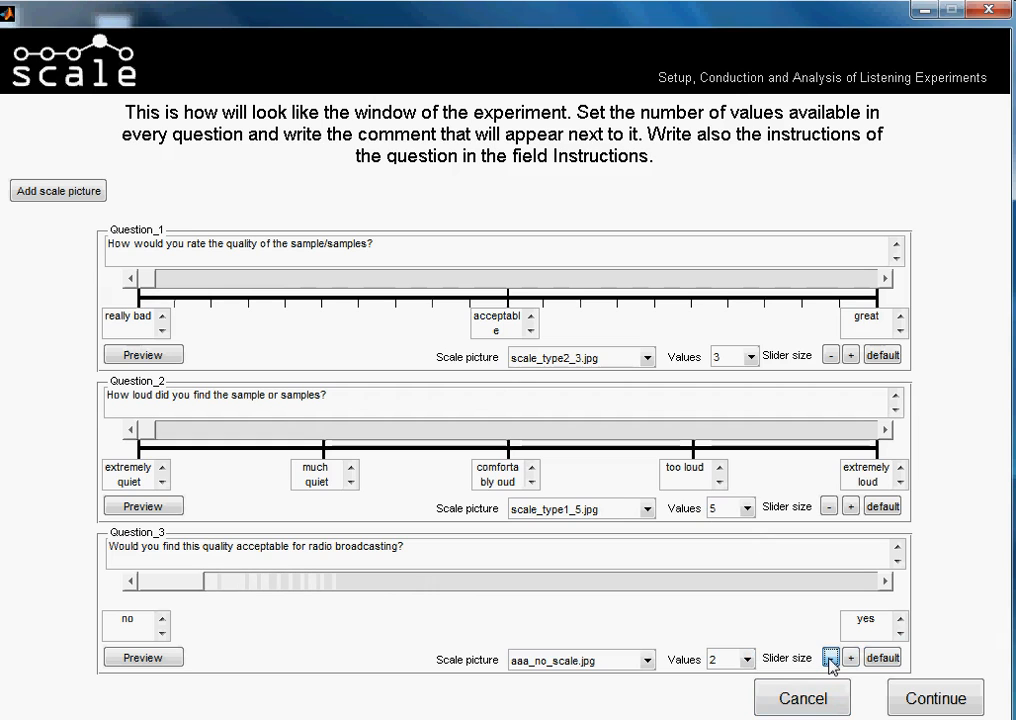
pyautogui.click(829, 660)
pyautogui.click(829, 660)
pyautogui.click(829, 660)
pyautogui.click(650, 661)
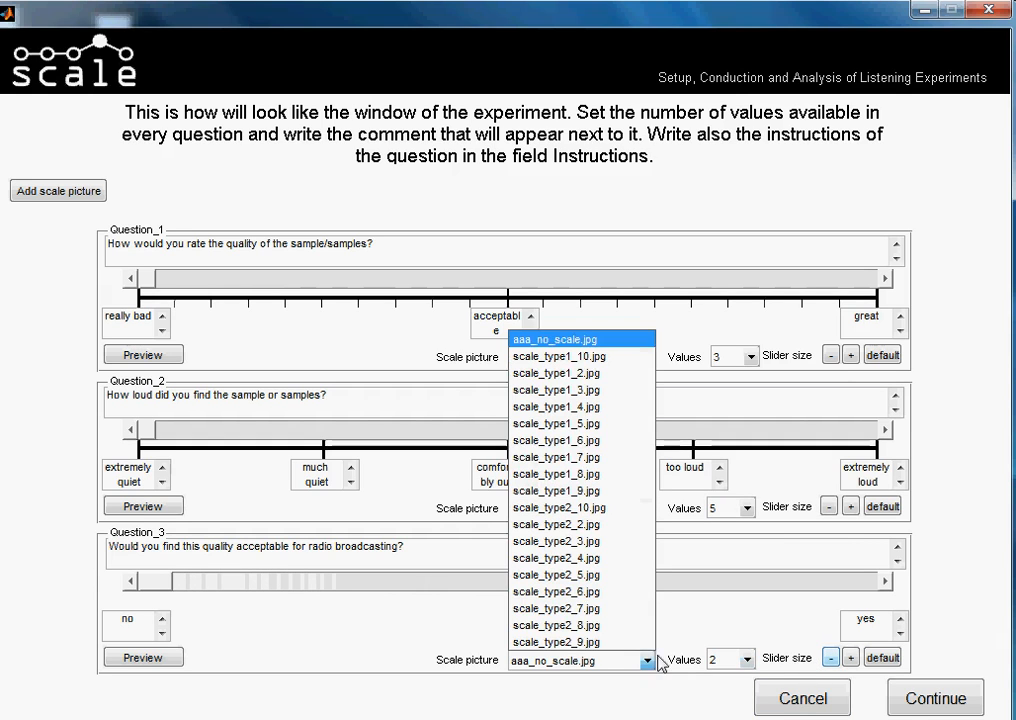
pyautogui.click(617, 376)
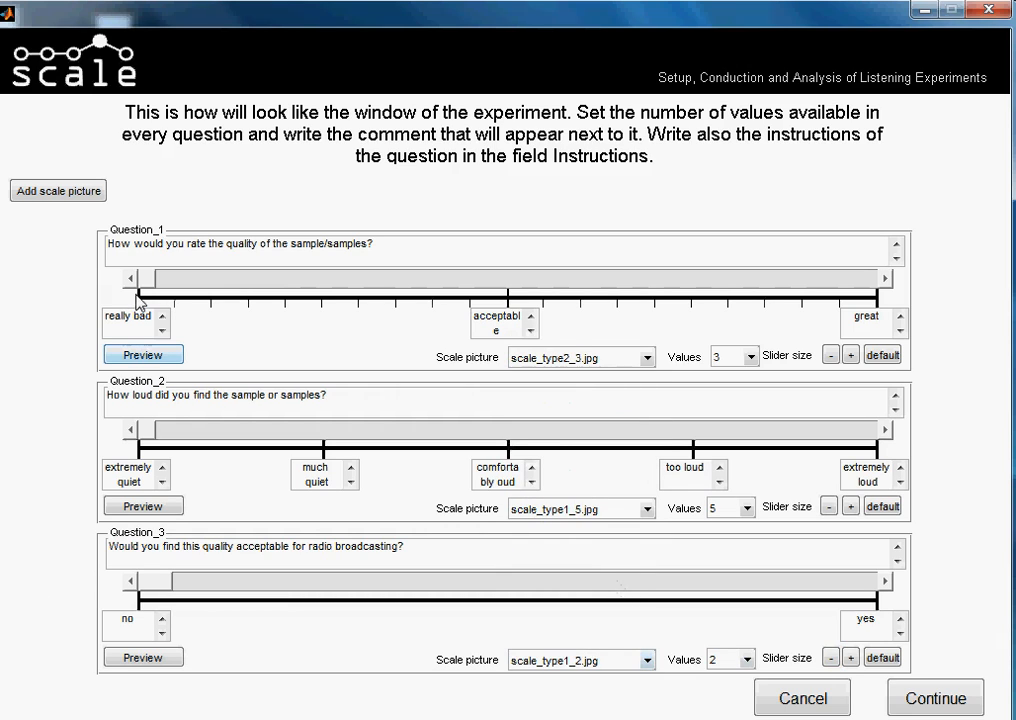
# - Preview the three questions as they will appear in the experiment, and continue to the test configuration
pyautogui.click(145, 358)
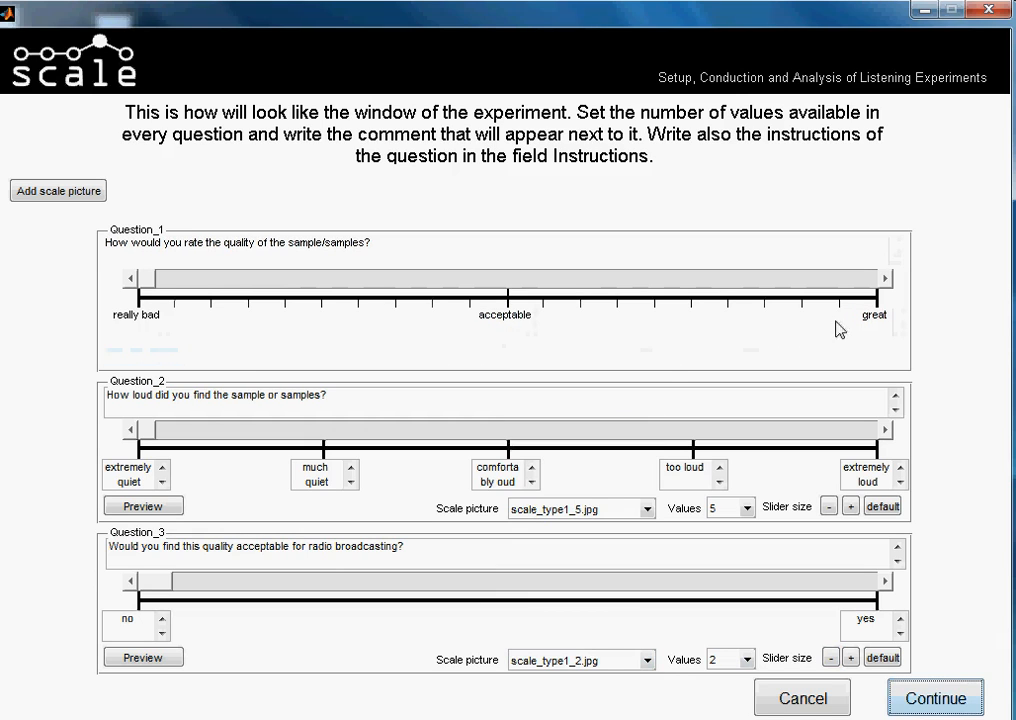
pyautogui.click(153, 507)
pyautogui.click(160, 660)
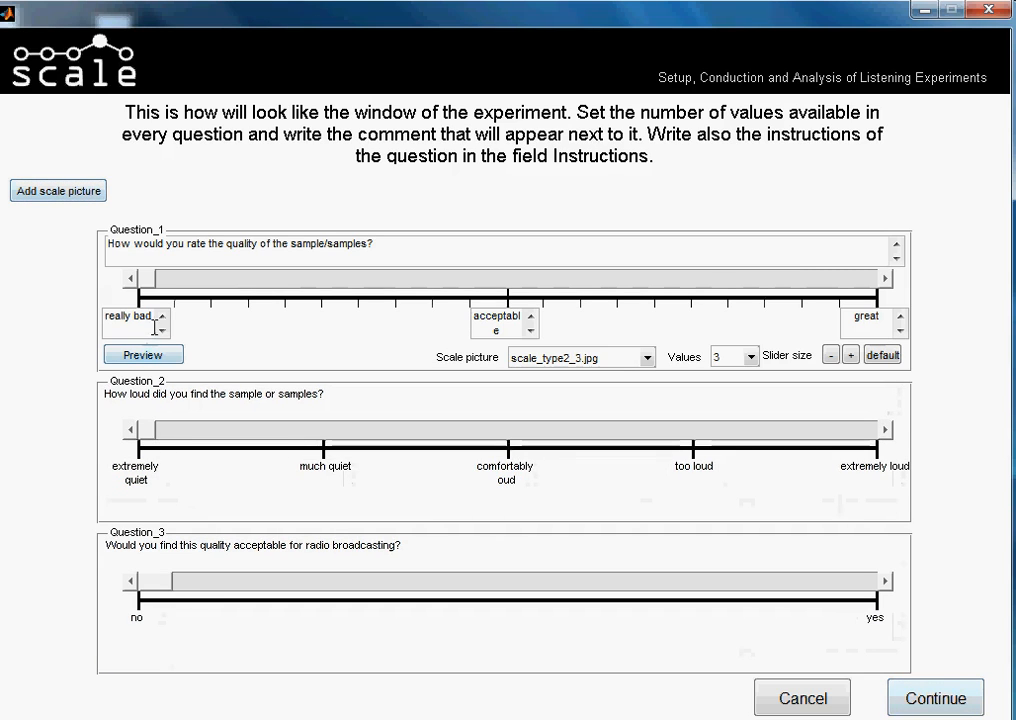
pyautogui.click(140, 356)
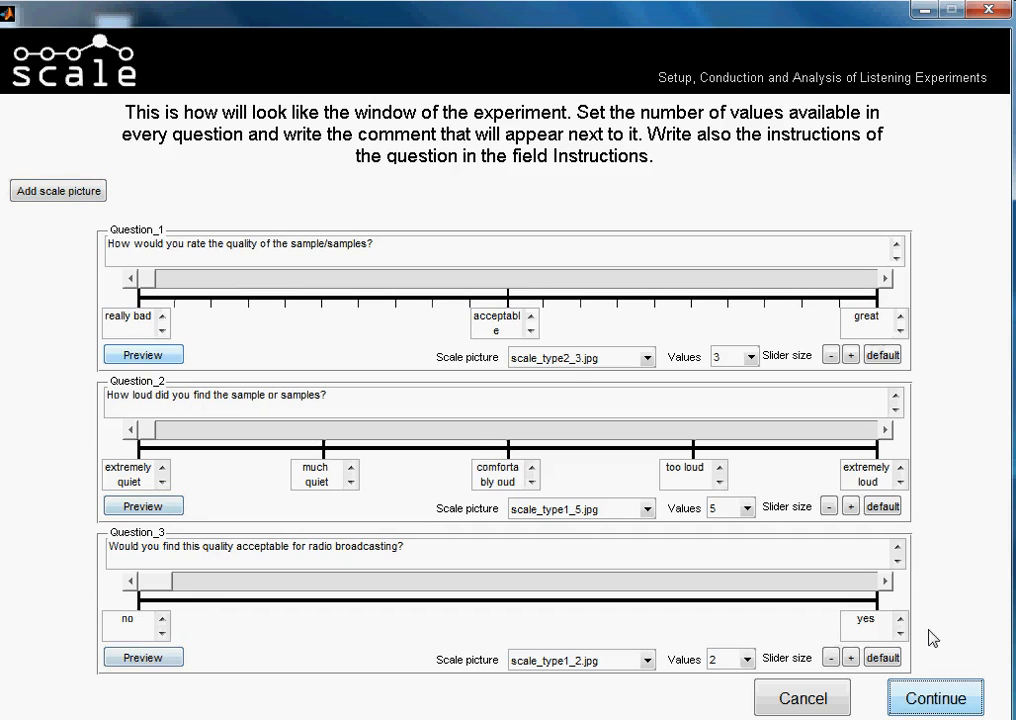
pyautogui.click(928, 700)
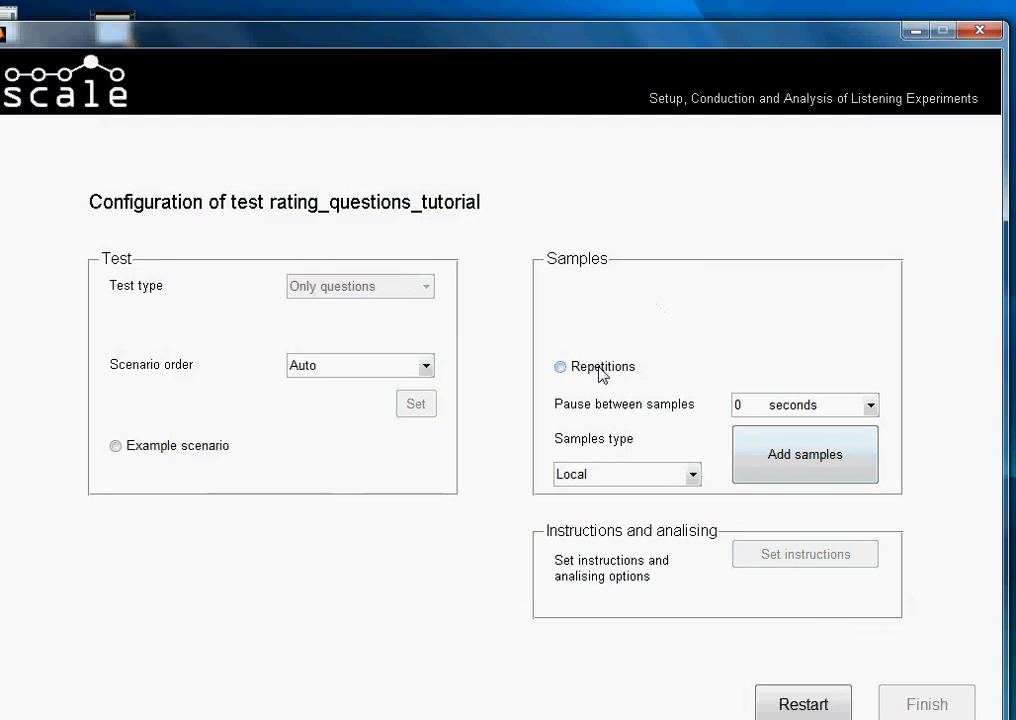
# - Enable sample repetitions for the test and limit them to 3 pro run
pyautogui.moveTo(640, 32); pyautogui.dragTo(648, 12)
pyautogui.click(645, 345)
pyautogui.click(773, 343)
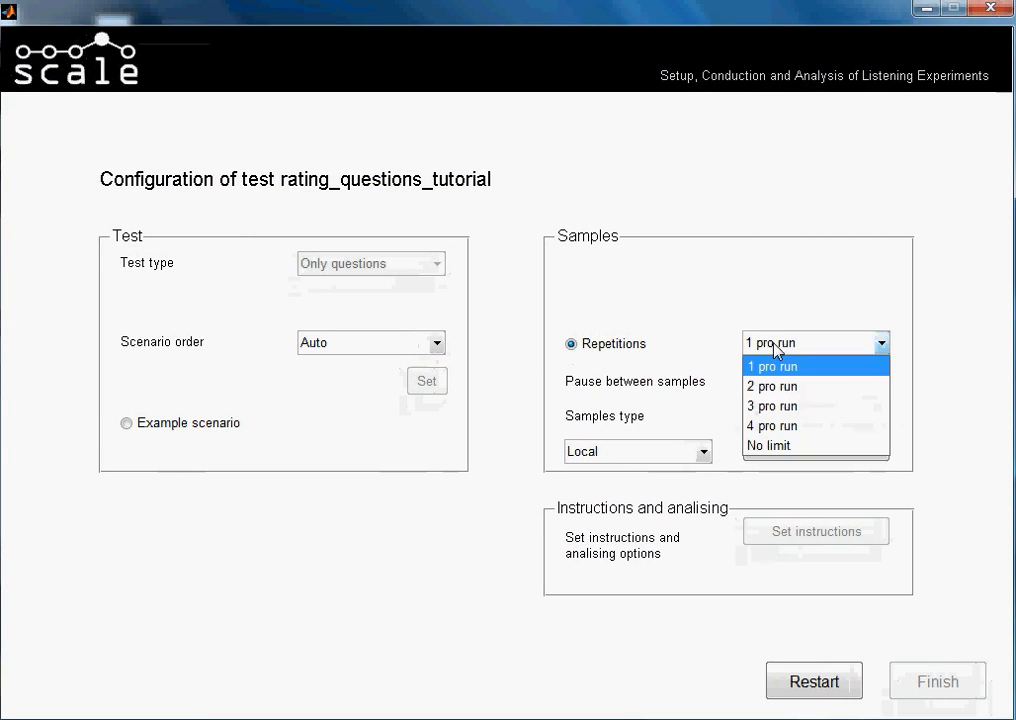
pyautogui.click(785, 406)
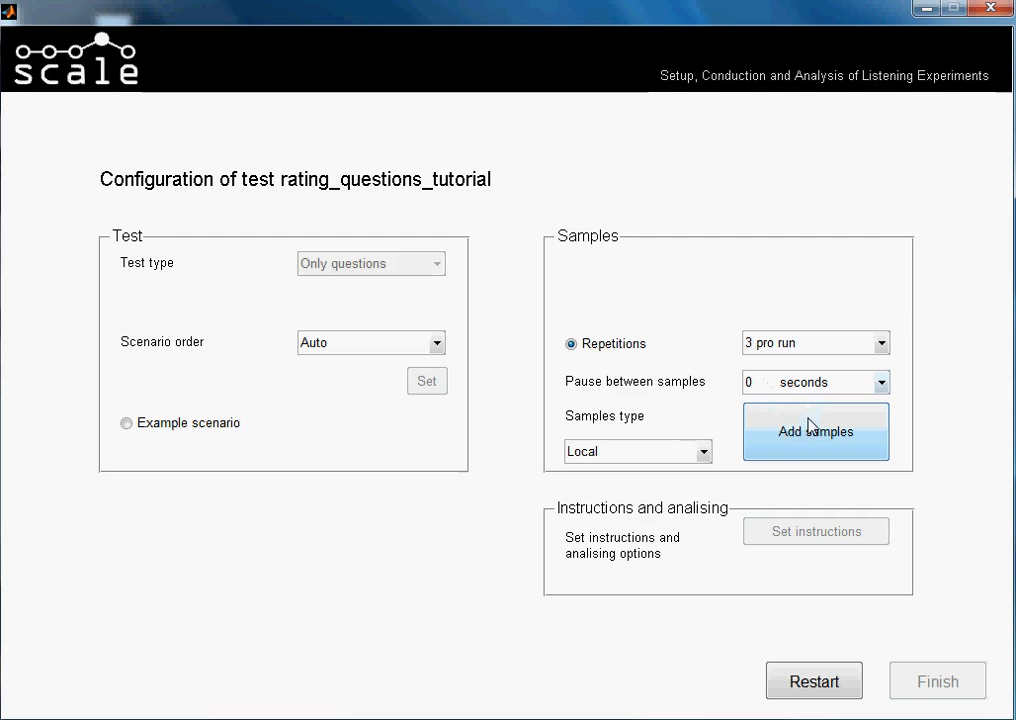
# - Start adding local samples, with 5 scenarios of 1 sample each assigned manually, and confirm the setup
pyautogui.click(809, 437)
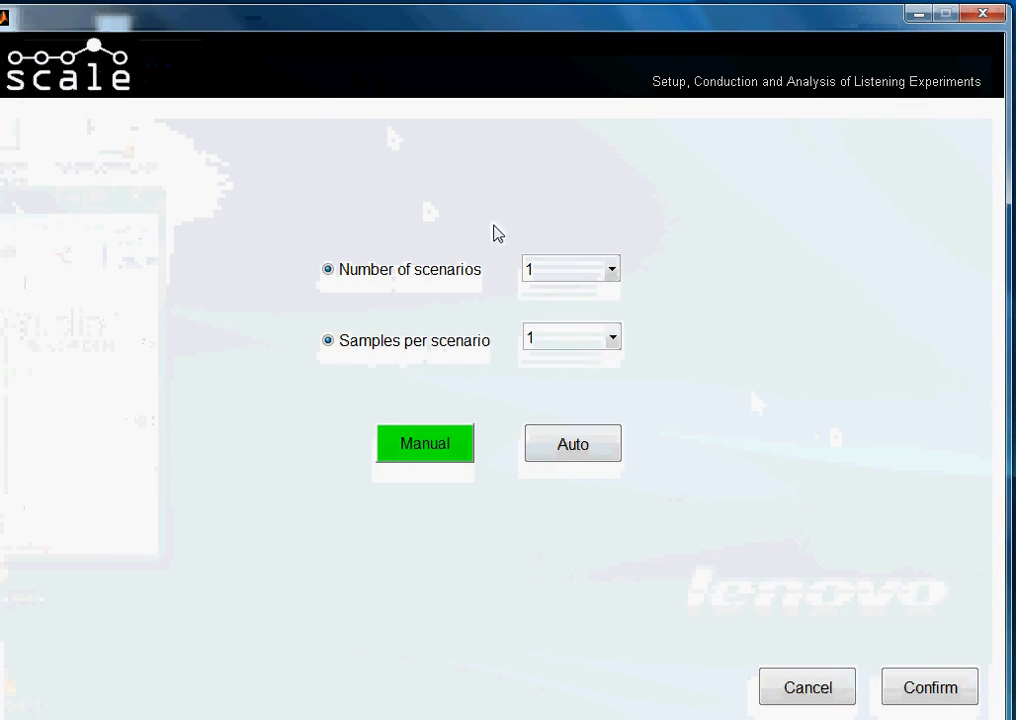
pyautogui.click(611, 277)
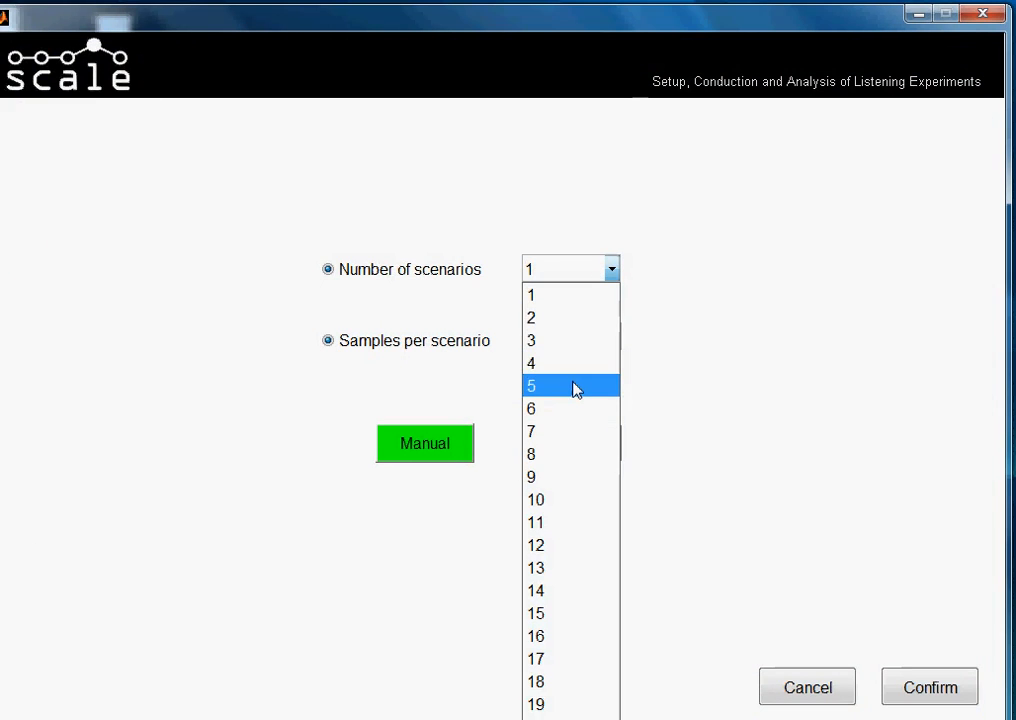
pyautogui.click(578, 386)
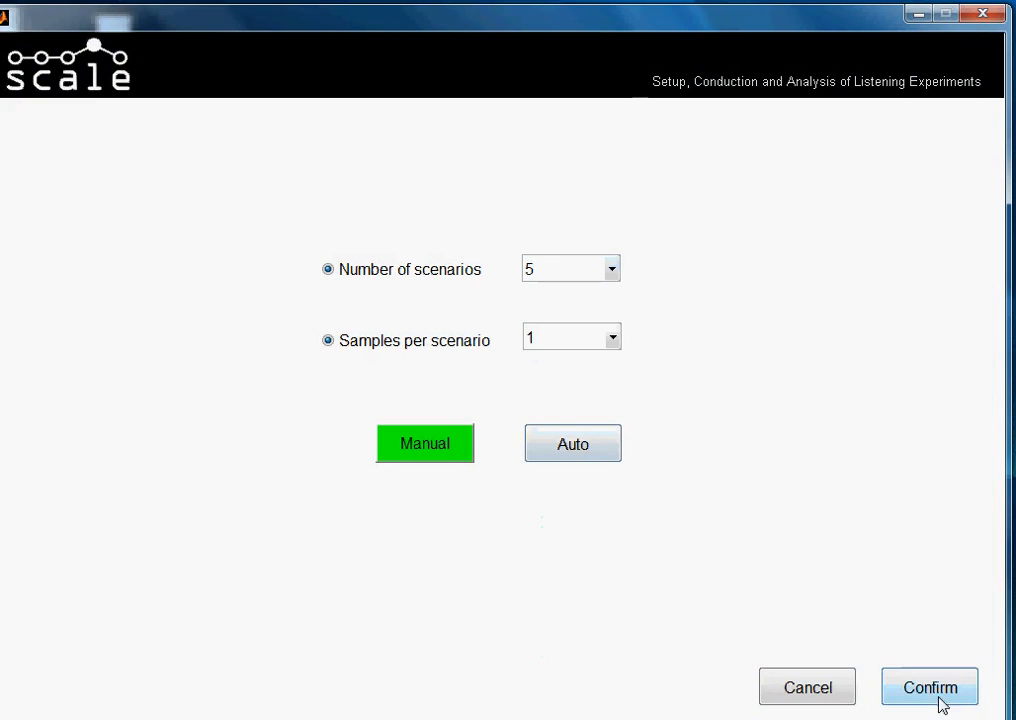
pyautogui.moveTo(738, 29); pyautogui.dragTo(747, 26)
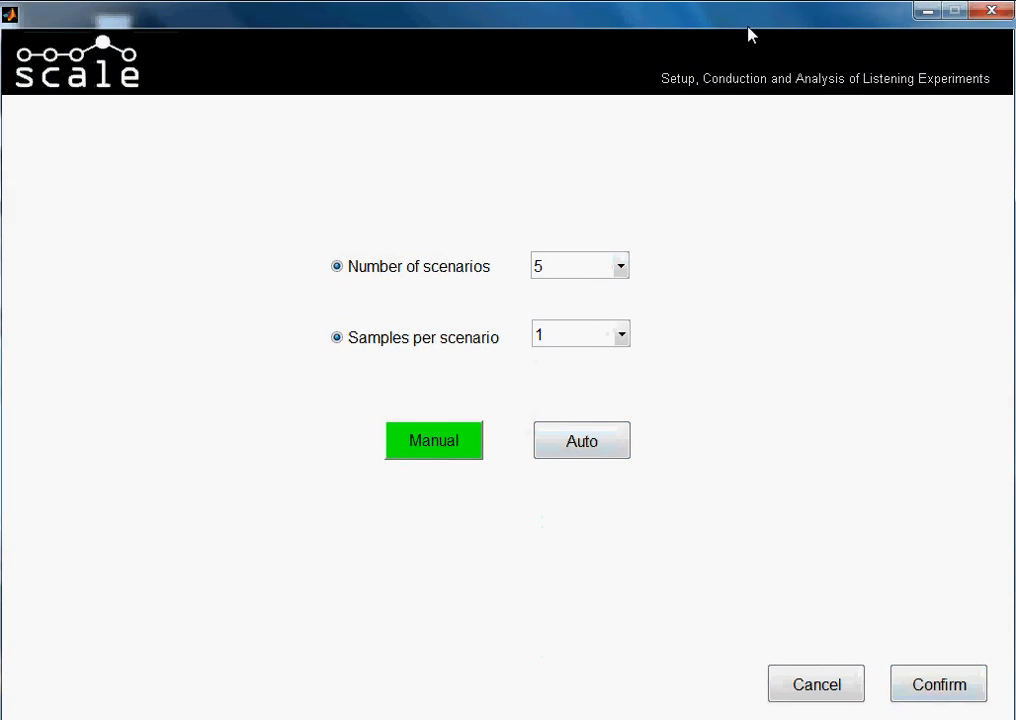
pyautogui.click(918, 682)
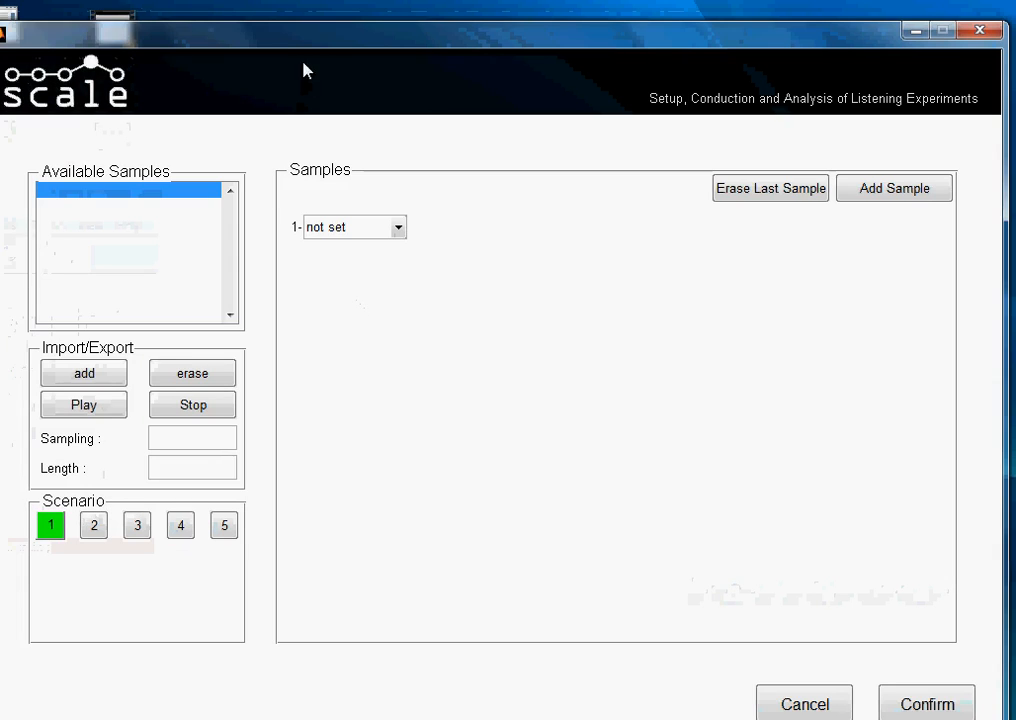
# - Import the tone .wav files from tone0125Hz.wav onward in the stimuli folder on drive D: as available samples
pyautogui.moveTo(315, 48); pyautogui.dragTo(327, 24)
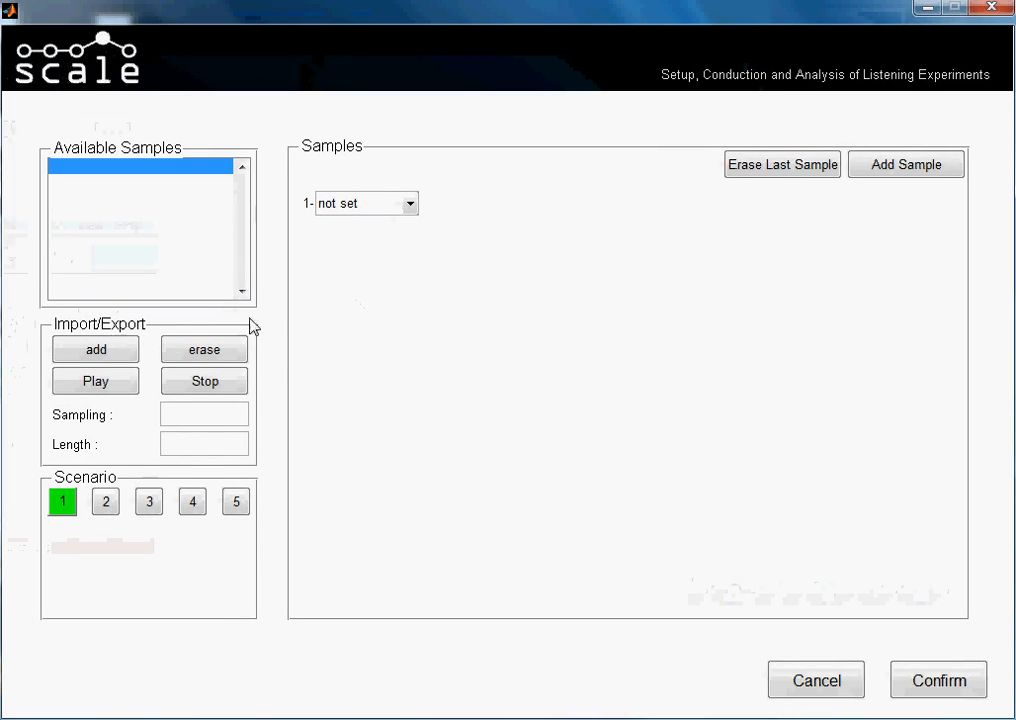
pyautogui.click(95, 356)
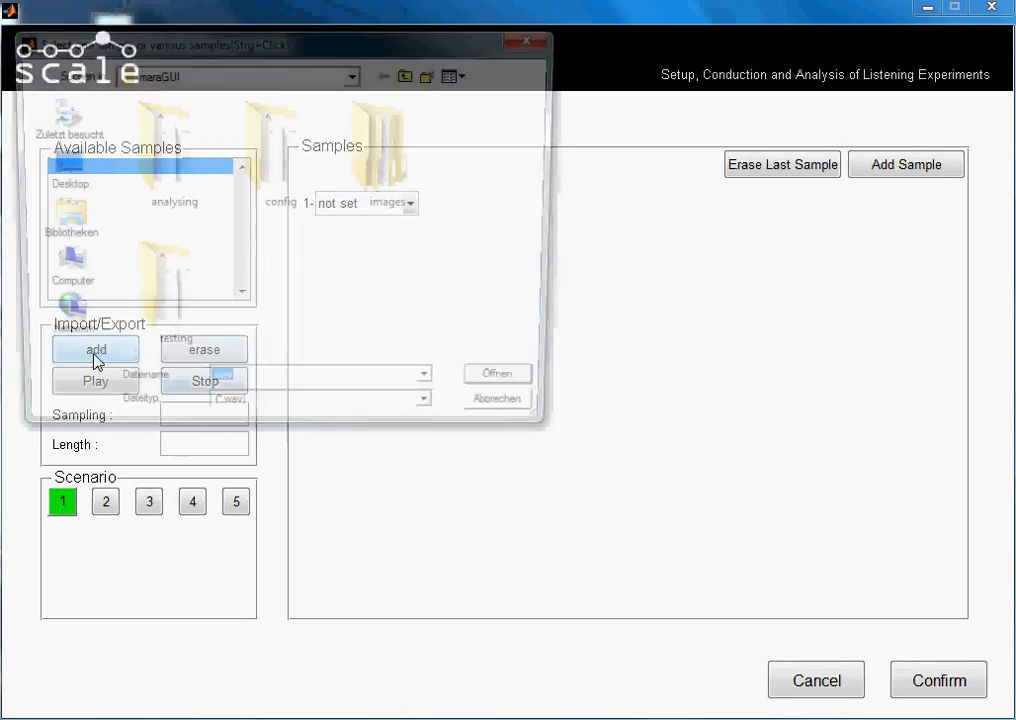
pyautogui.click(58, 266)
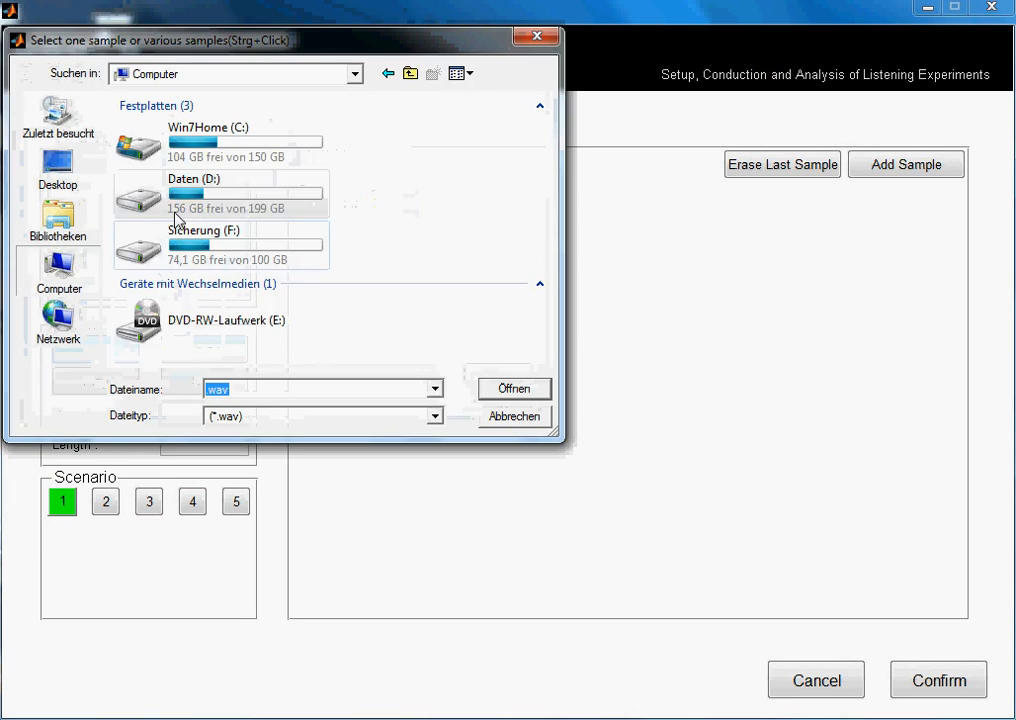
pyautogui.doubleClick(176, 213)
pyautogui.doubleClick(176, 164)
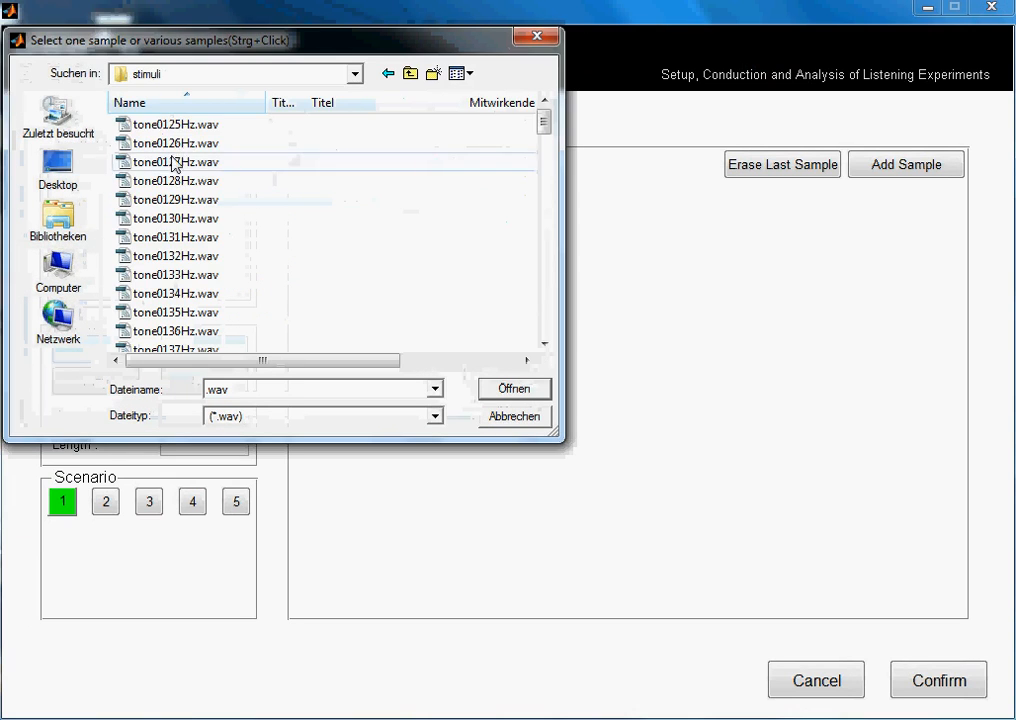
pyautogui.click(160, 125)
pyautogui.scroll(-5, 254, 200)
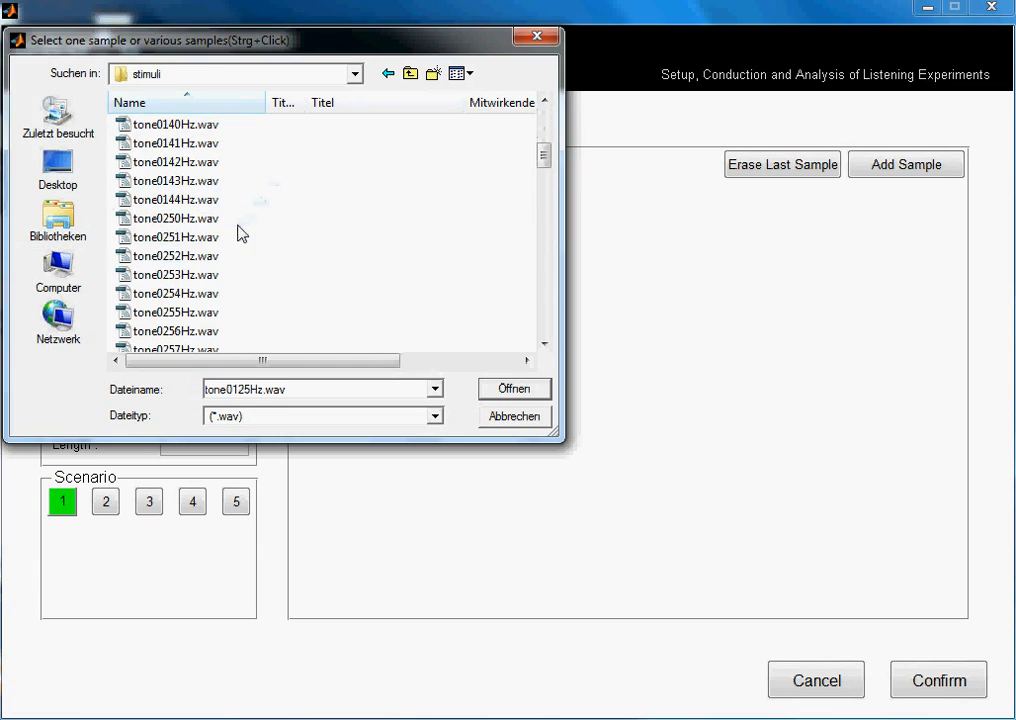
pyautogui.scroll(-1, 240, 245)
pyautogui.scroll(3, 245, 259)
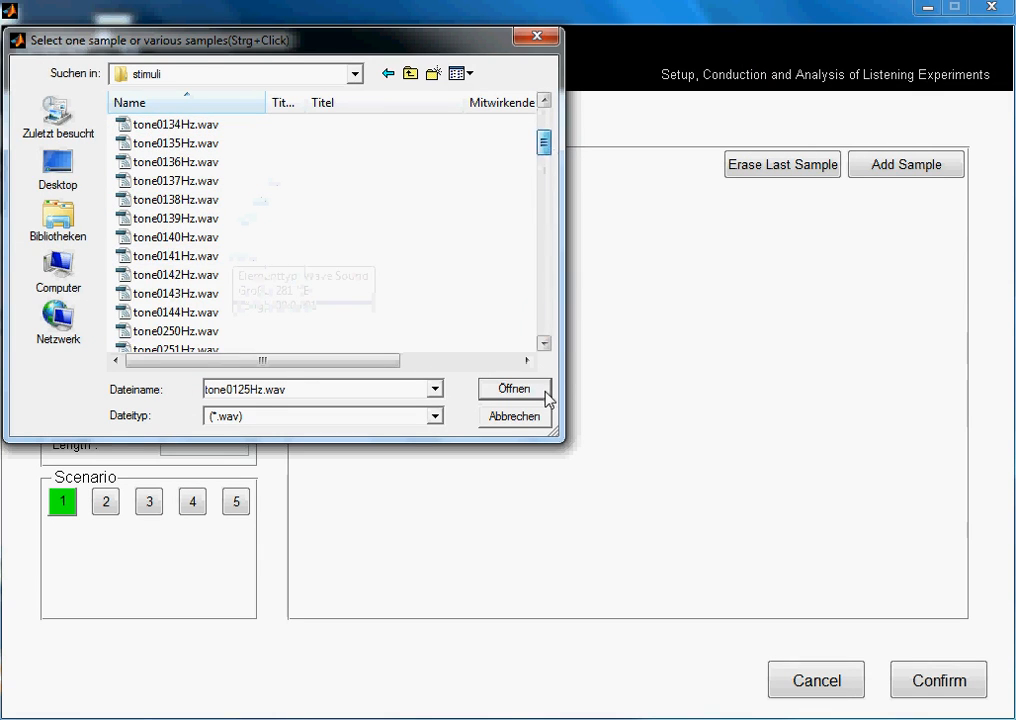
pyautogui.moveTo(544, 143); pyautogui.dragTo(544, 340)
pyautogui.keyDown('shift'); pyautogui.click(177, 331); pyautogui.keyUp('shift')
pyautogui.click(506, 400)
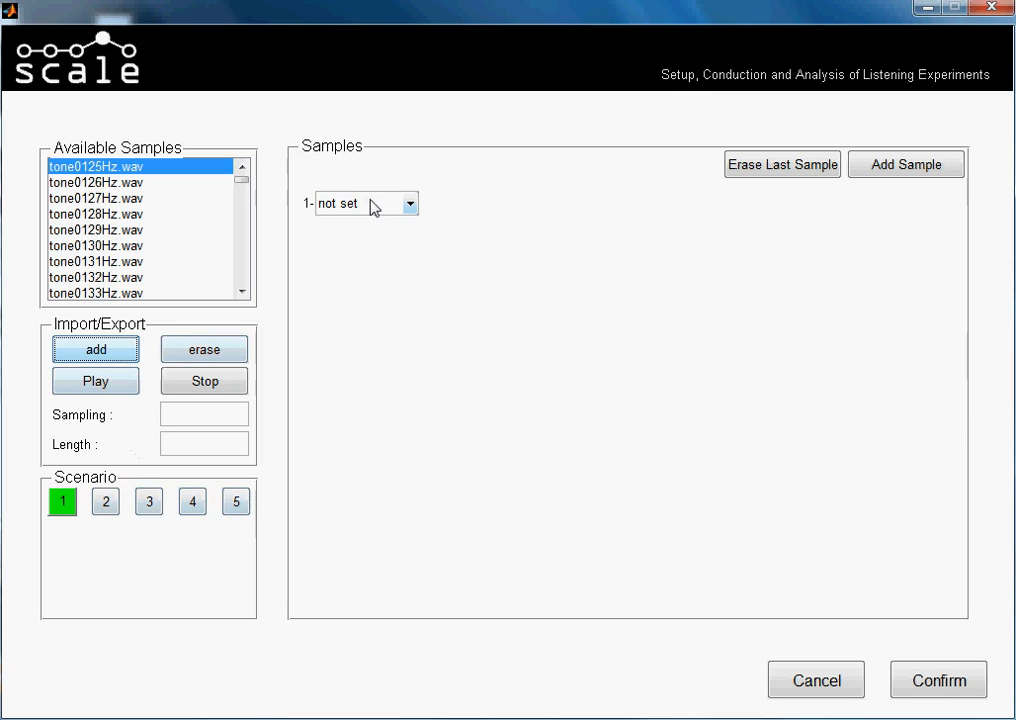
# - Assign tone0125Hz.wav to scenario 1 and tone0250Hz.wav to scenario 2
pyautogui.click(410, 204)
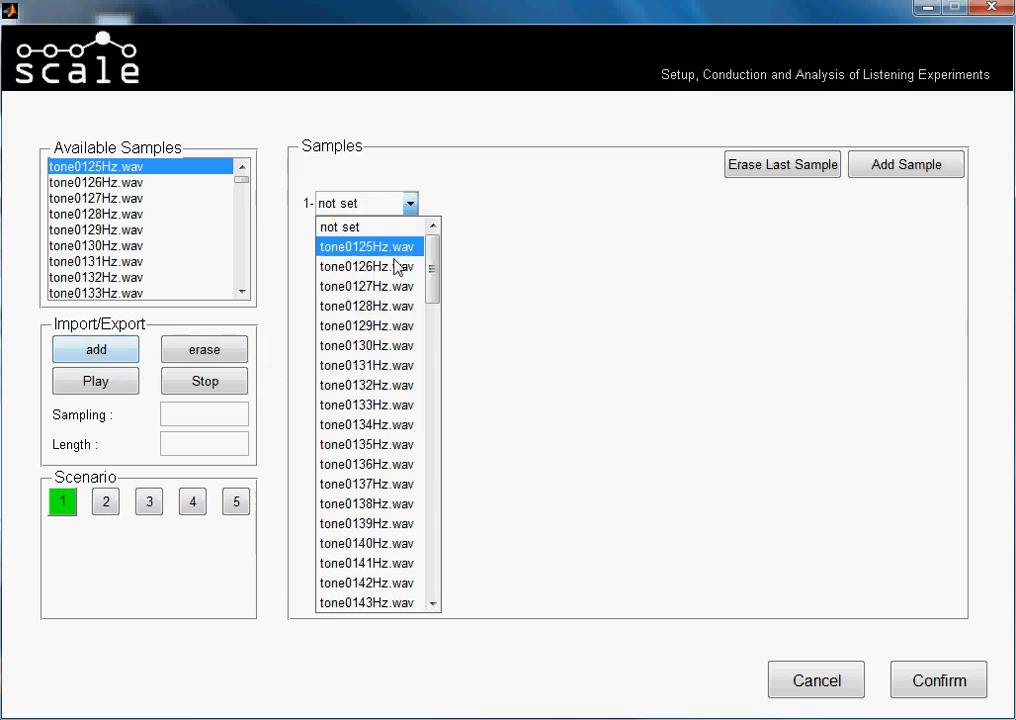
pyautogui.click(404, 248)
pyautogui.click(106, 501)
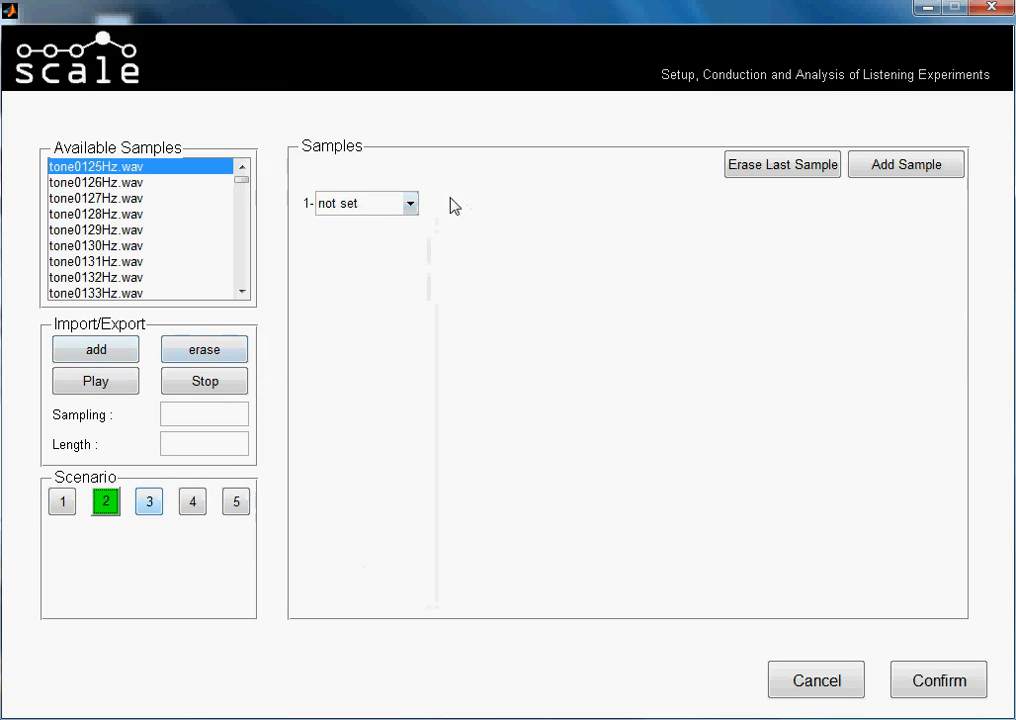
pyautogui.click(410, 206)
pyautogui.scroll(-4, 399, 497)
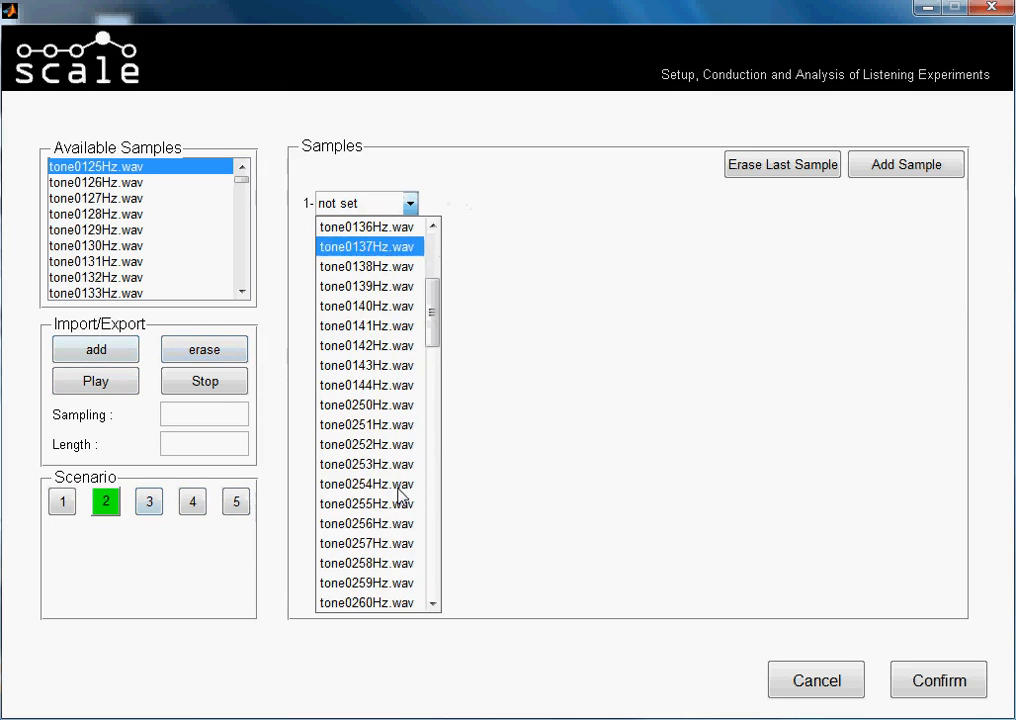
pyautogui.click(411, 406)
# - Assign one of the imported tone samples to scenario 3
pyautogui.click(149, 501)
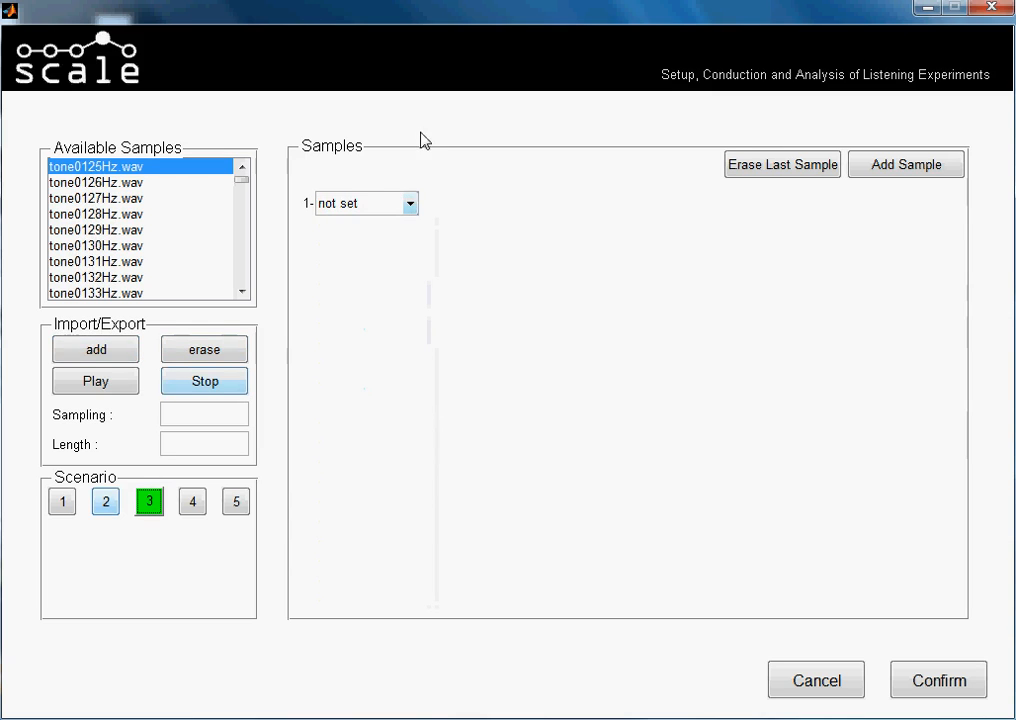
pyautogui.click(410, 205)
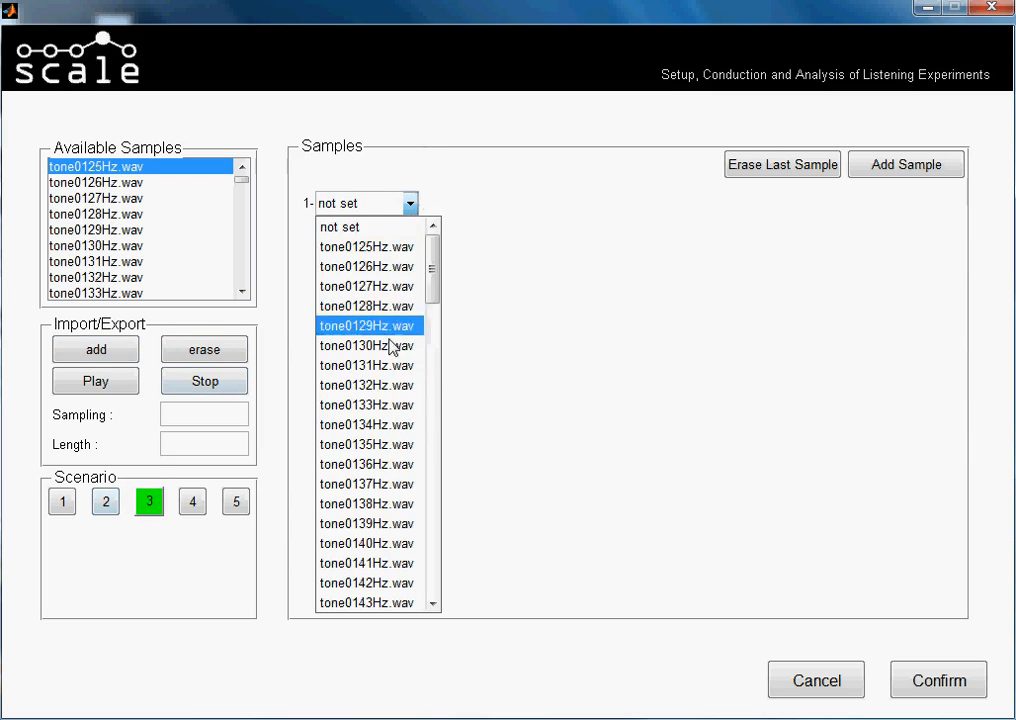
pyautogui.scroll(-7, 395, 400)
pyautogui.scroll(-5, 384, 342)
pyautogui.click(384, 328)
# - Assign tone1000Hz.wav to scenario 4
pyautogui.click(193, 501)
pyautogui.click(410, 204)
pyautogui.scroll(-20, 400, 402)
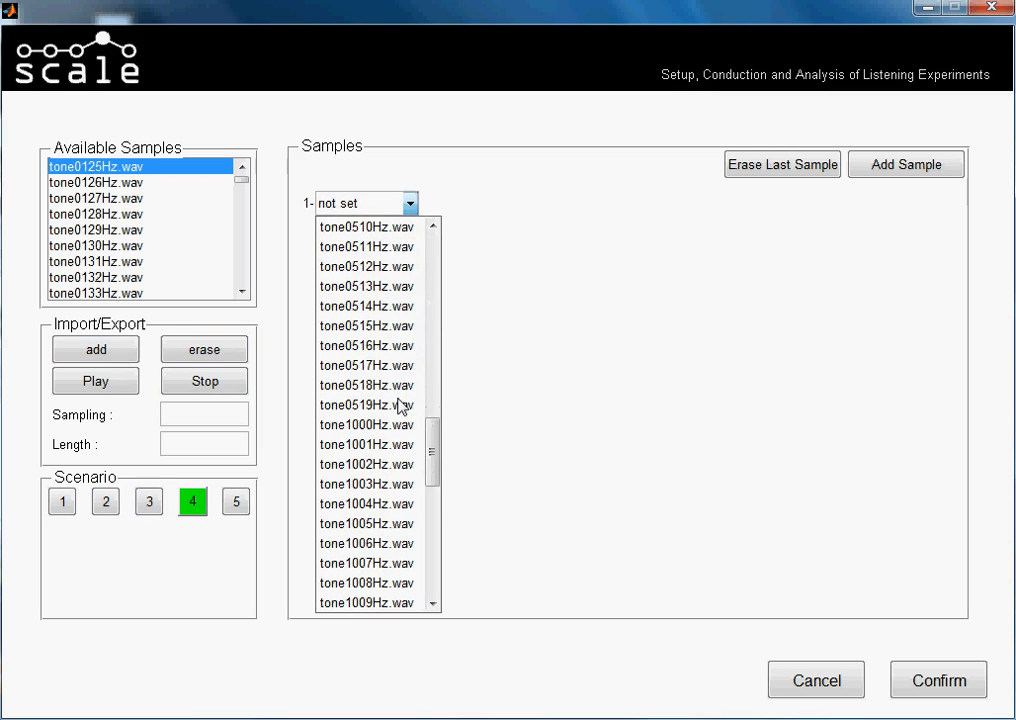
pyautogui.click(400, 247)
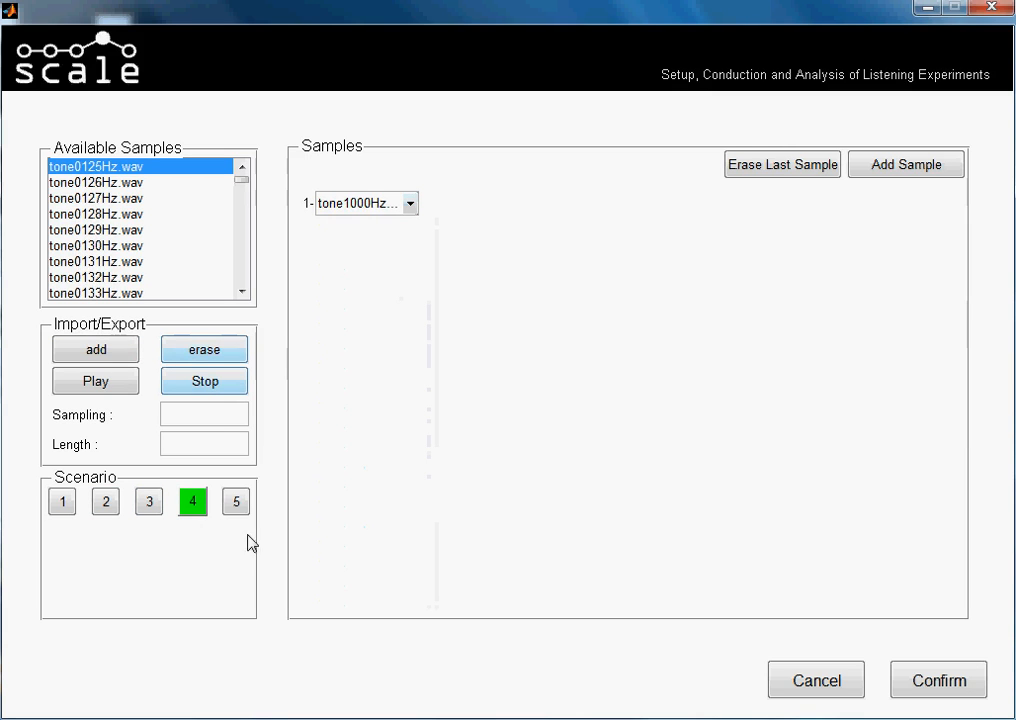
# - Give scenario 5 two samples, tone0125Hz.wav and tone0126Hz.wav, and confirm the sample assignments
pyautogui.click(238, 503)
pyautogui.click(410, 204)
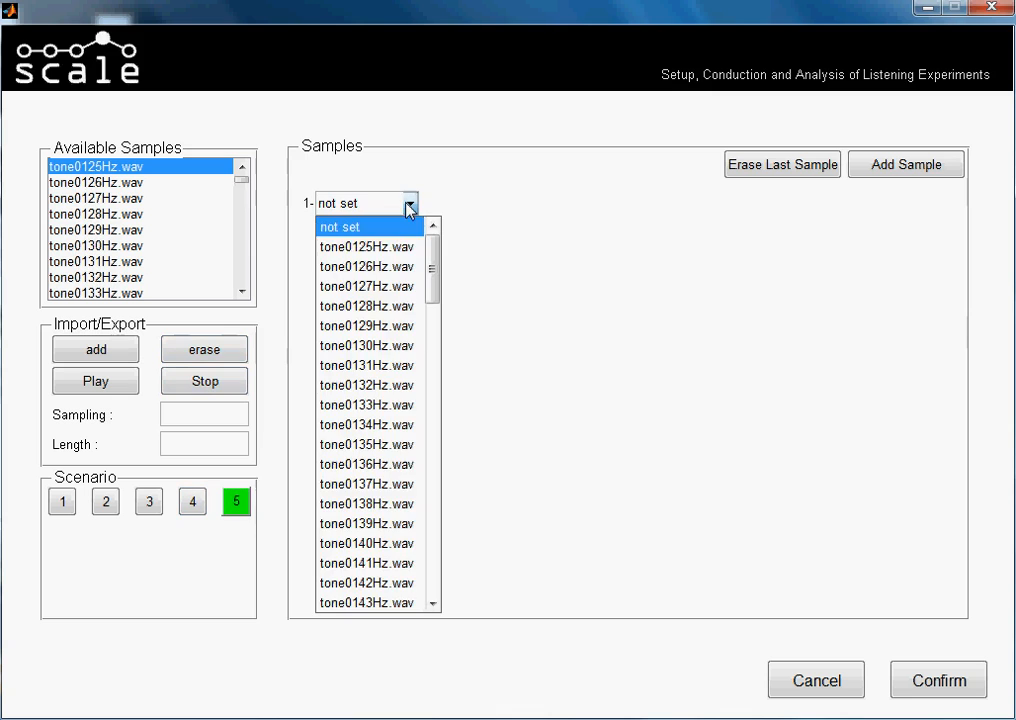
pyautogui.click(405, 249)
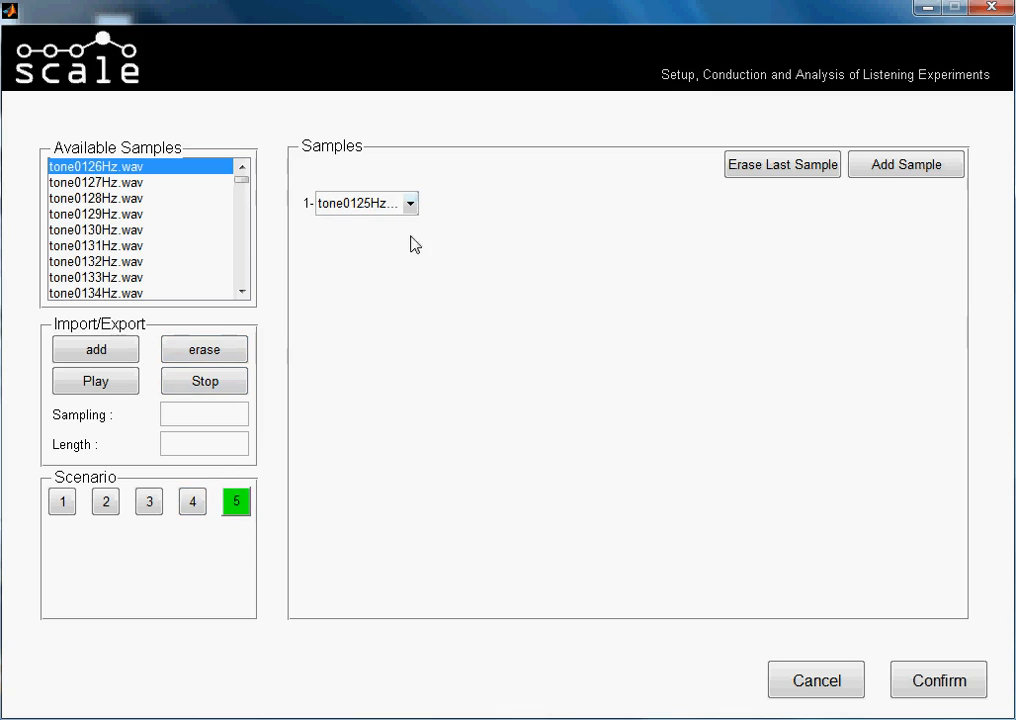
pyautogui.click(884, 172)
pyautogui.click(410, 245)
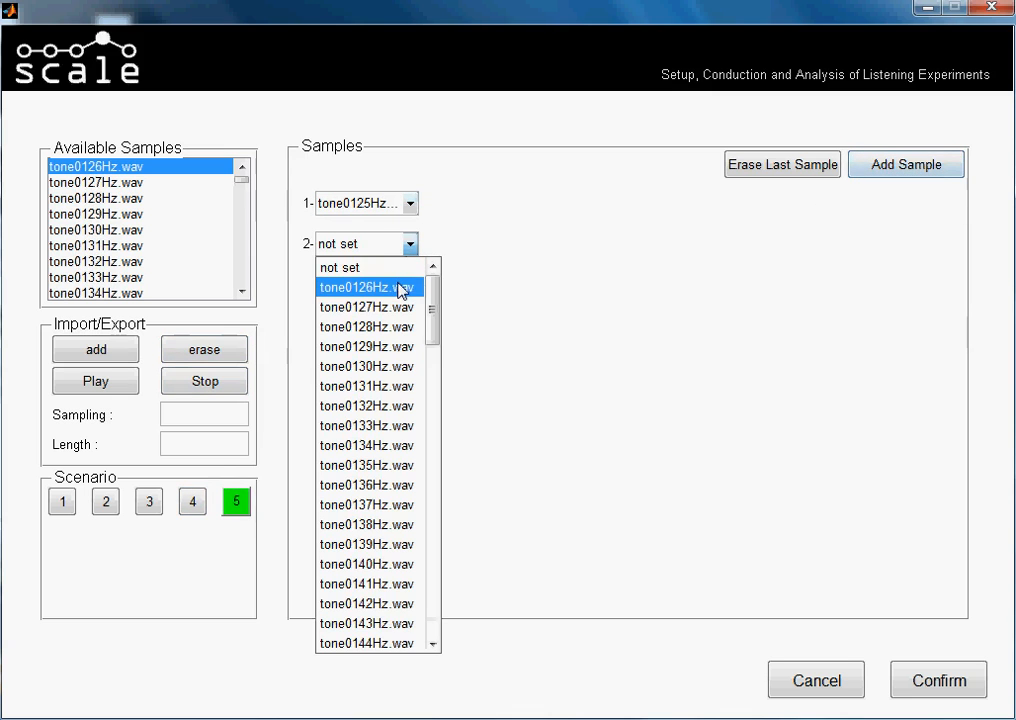
pyautogui.click(401, 288)
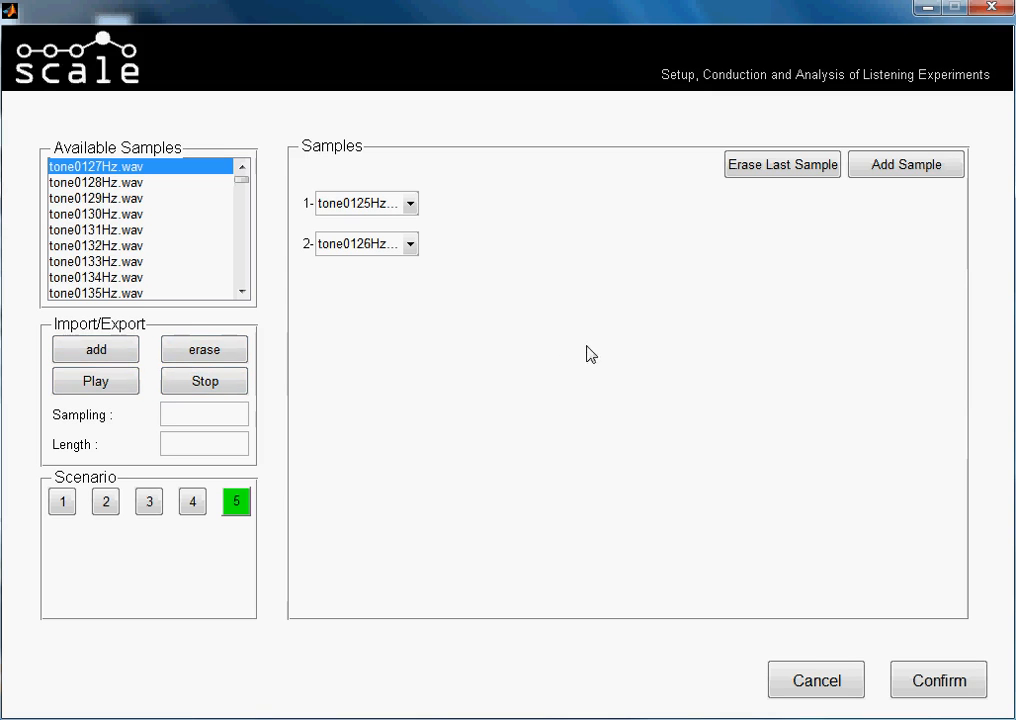
pyautogui.click(955, 697)
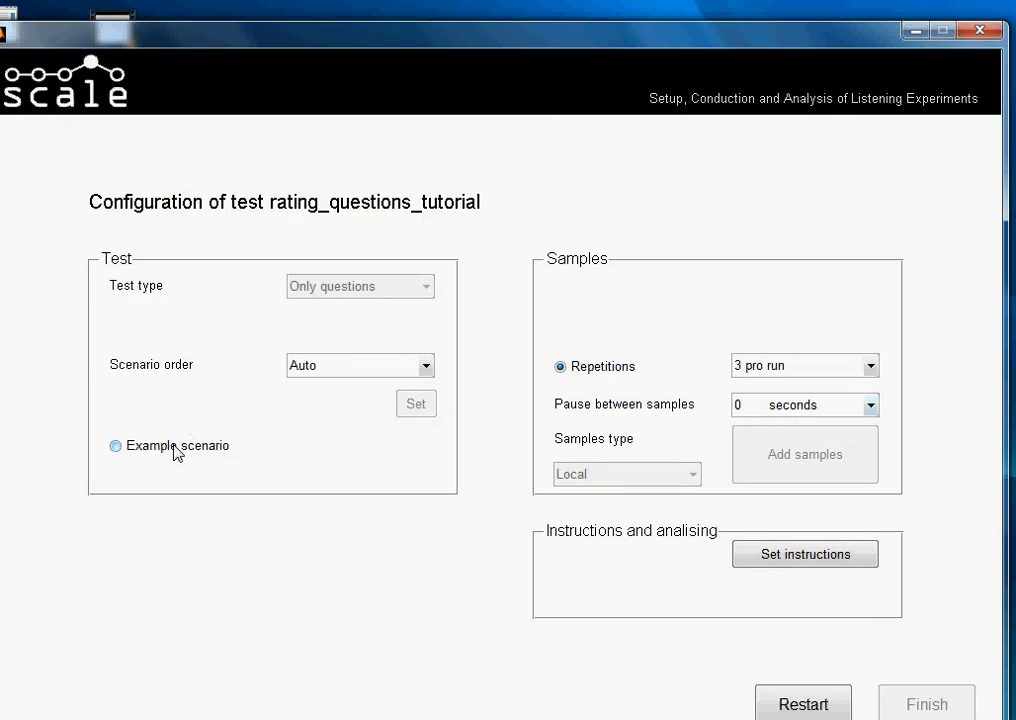
# - Write the general test instructions "Please subject perform ths test. Thanks for your collaboration"
pyautogui.click(762, 557)
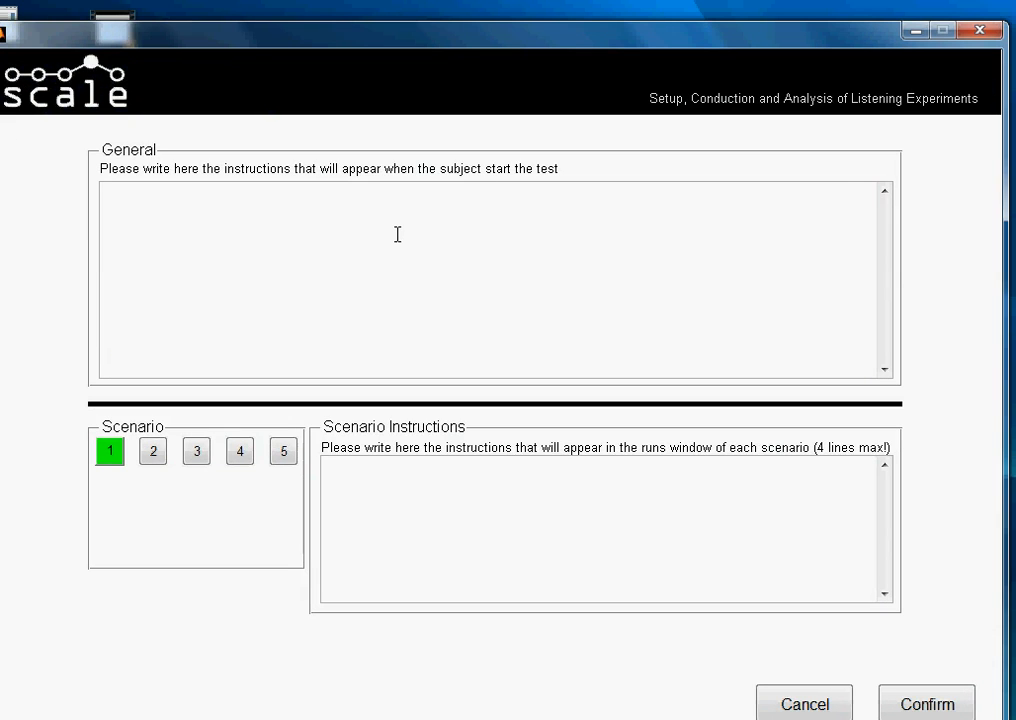
pyautogui.write('Please subject ma')
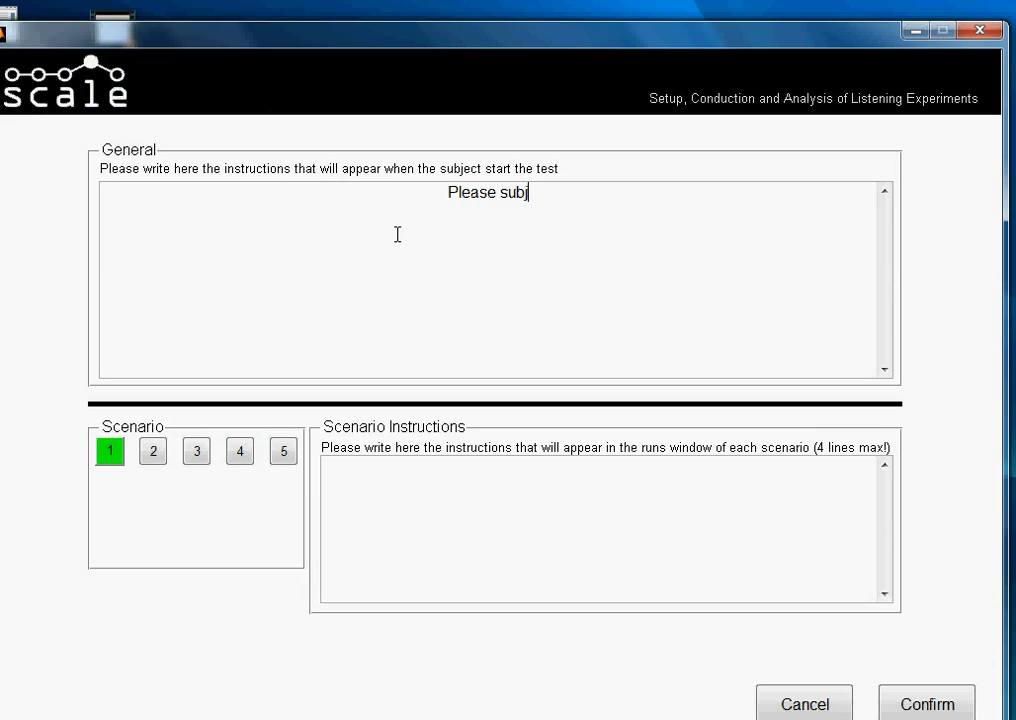
pyautogui.press('BackSpace')
pyautogui.press('BackSpace')
pyautogui.write('per')
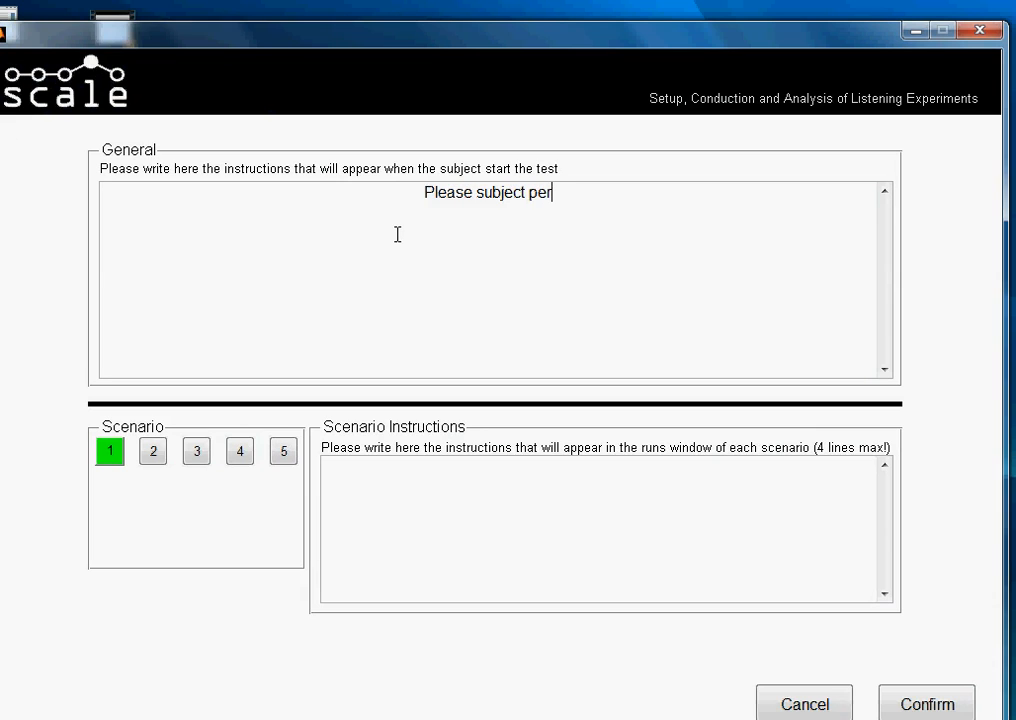
pyautogui.write('form the')
pyautogui.press('BackSpace')
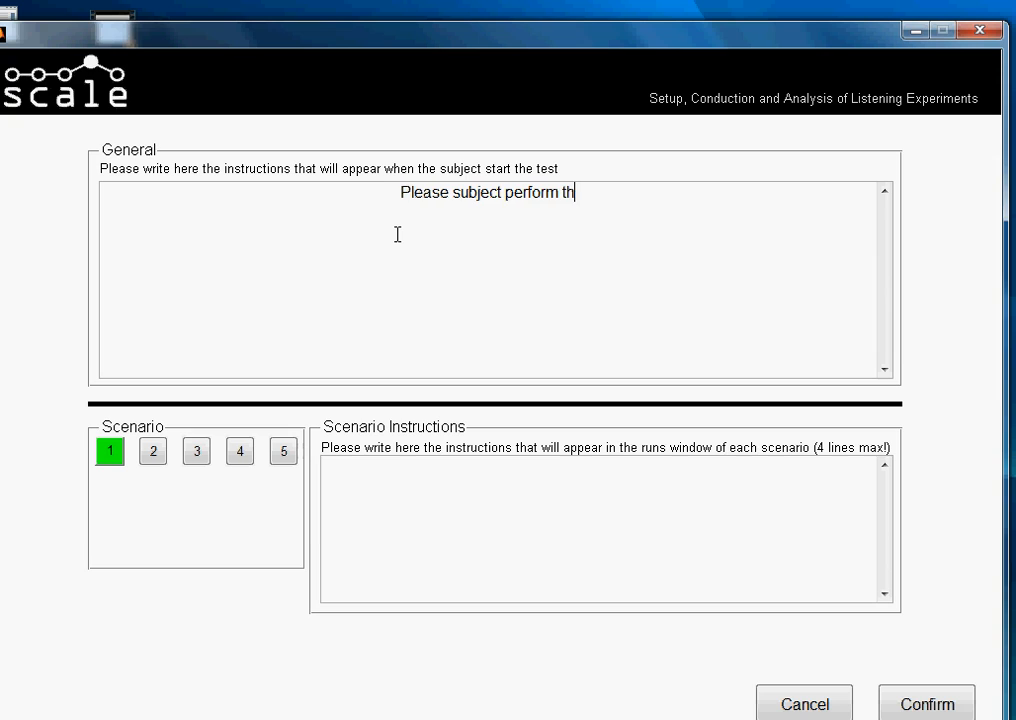
pyautogui.write('s test a')
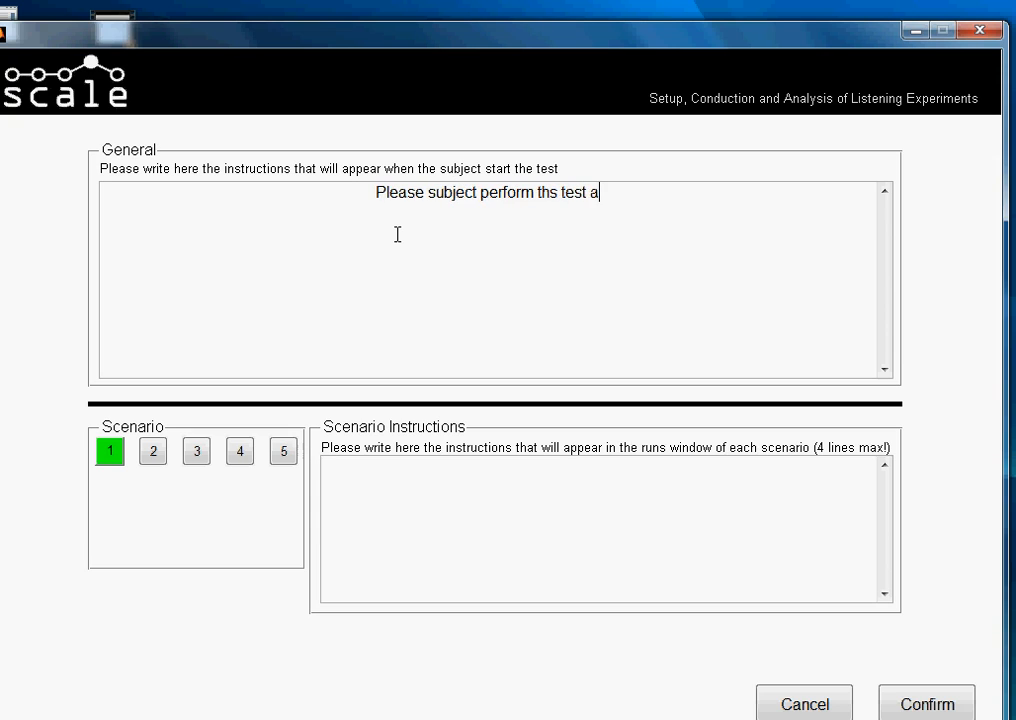
pyautogui.press('BackSpace')
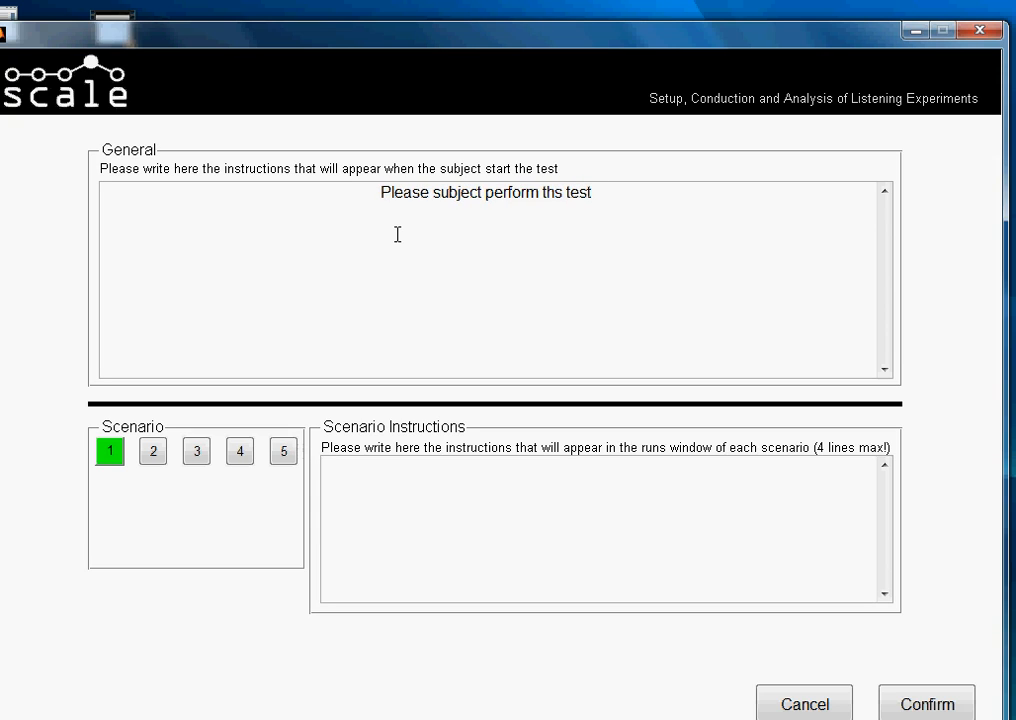
pyautogui.press('BackSpace')
pyautogui.write('. Thank ')
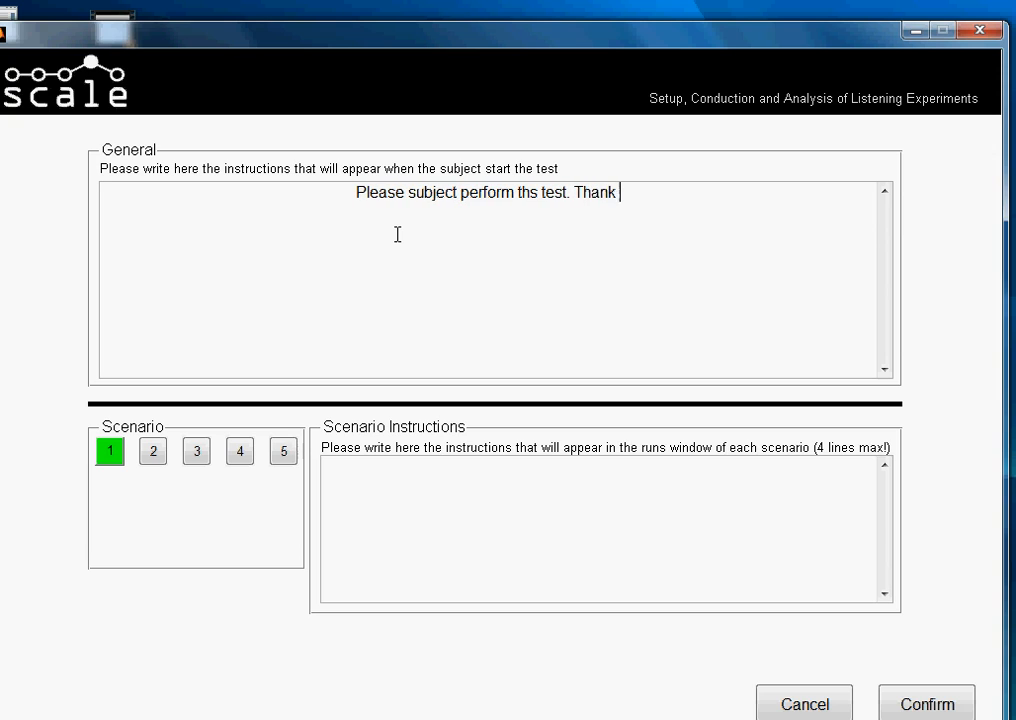
pyautogui.write('s for yo')
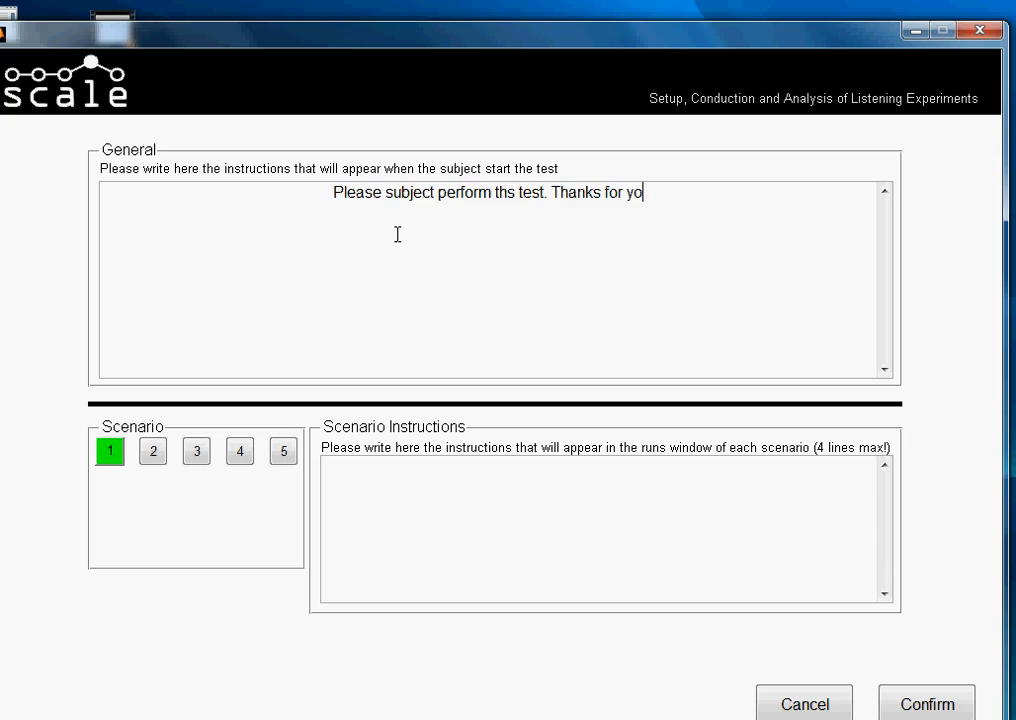
pyautogui.write('ur collaboration')
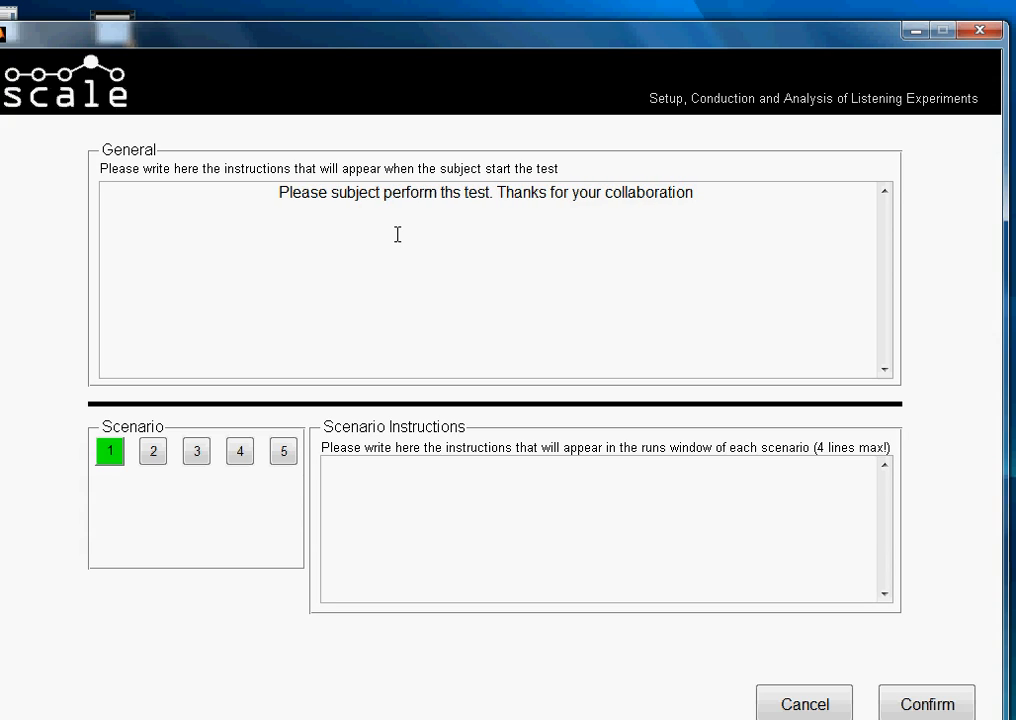
# - Extend the general instructions with "don't hesitate to ask for a cookie at the end of the test"
pyautogui.write(" don't ")
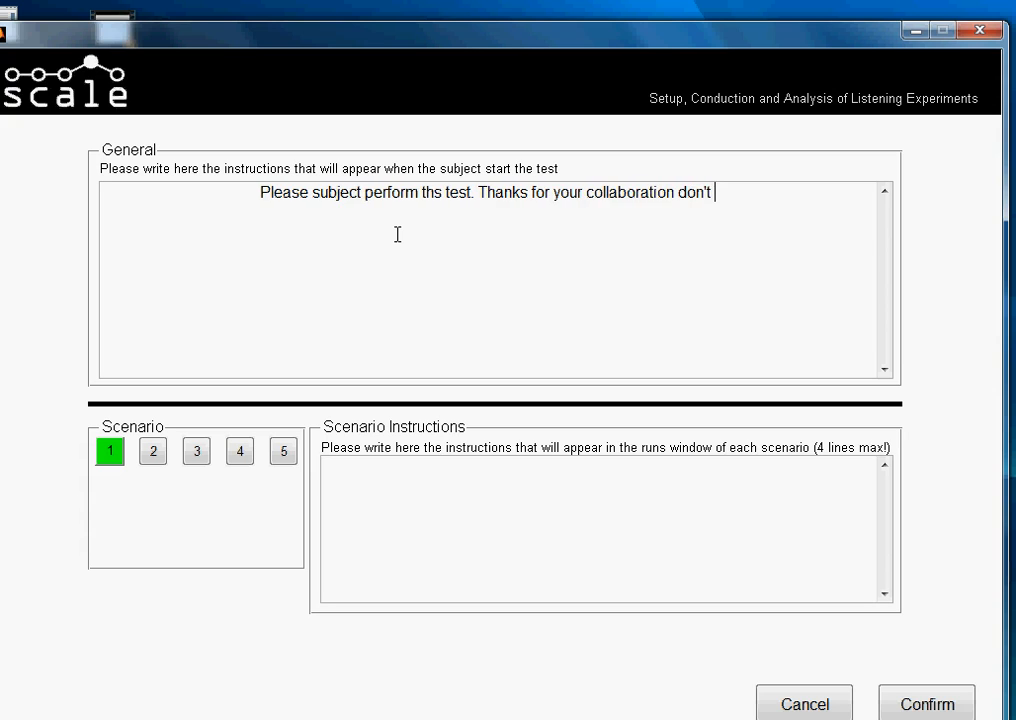
pyautogui.write('hesita')
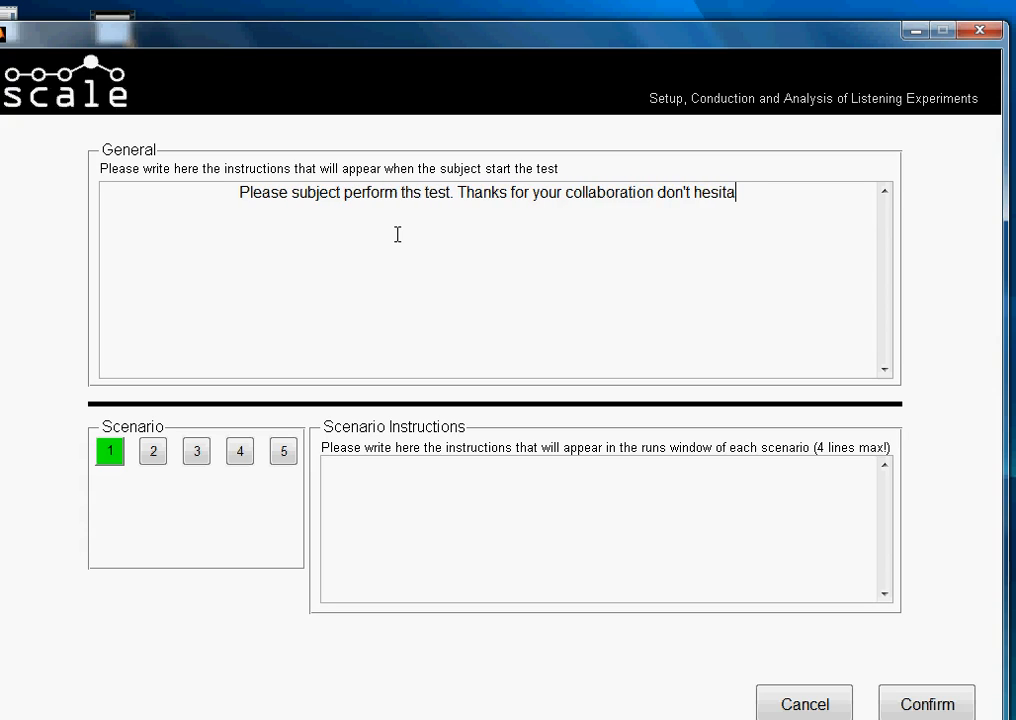
pyautogui.write('te to as')
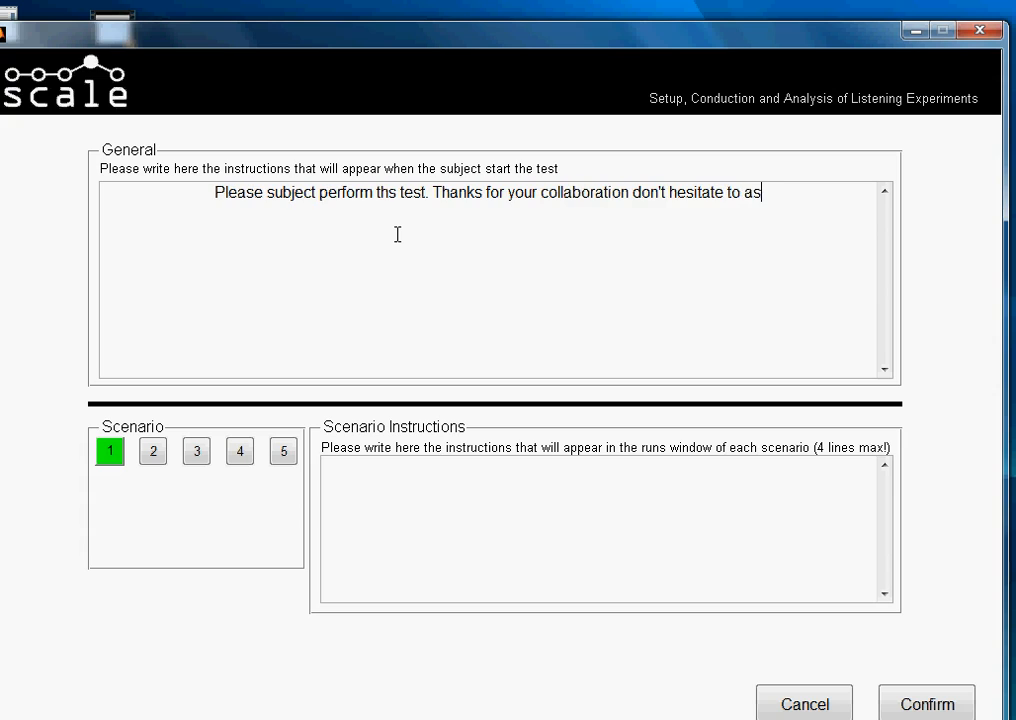
pyautogui.write('k for a c')
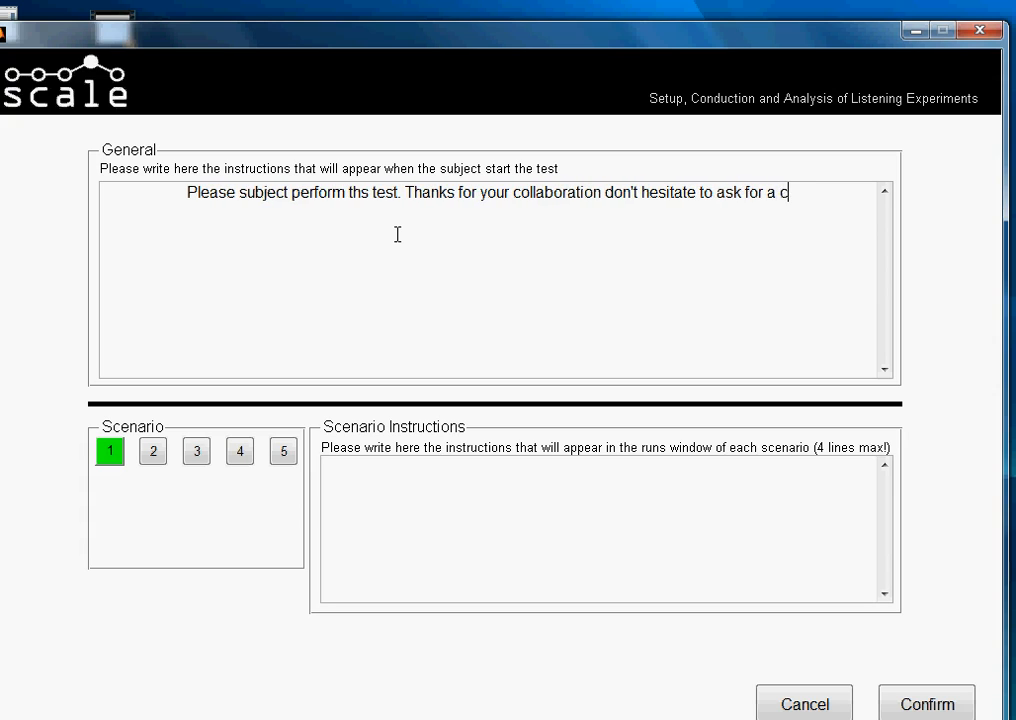
pyautogui.write('ookie at ')
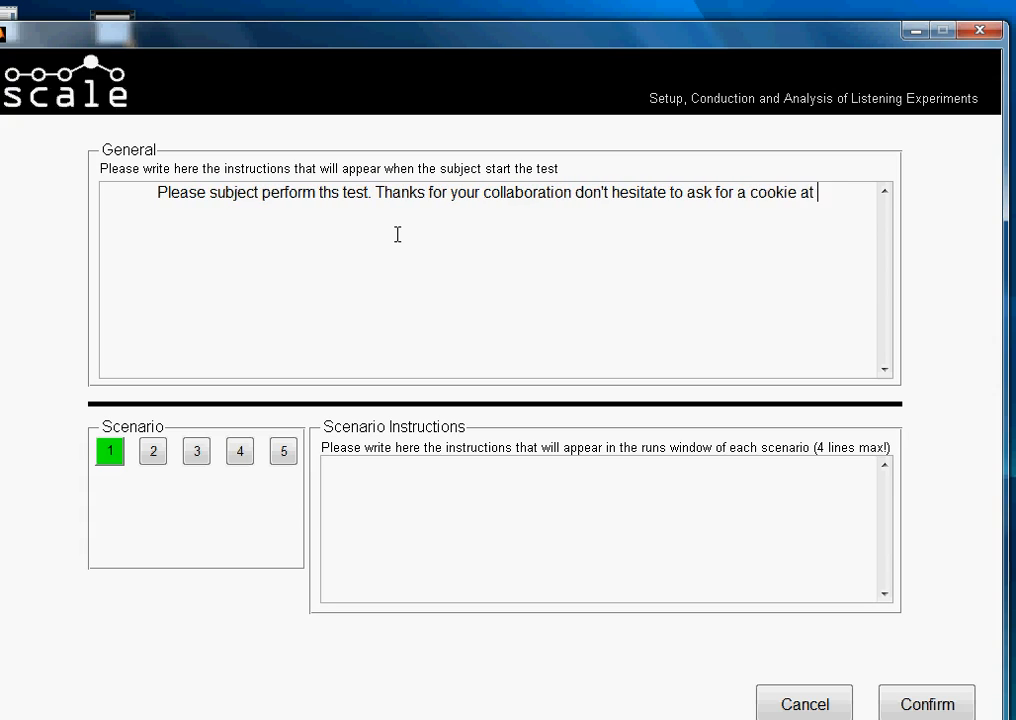
pyautogui.write('the end of th')
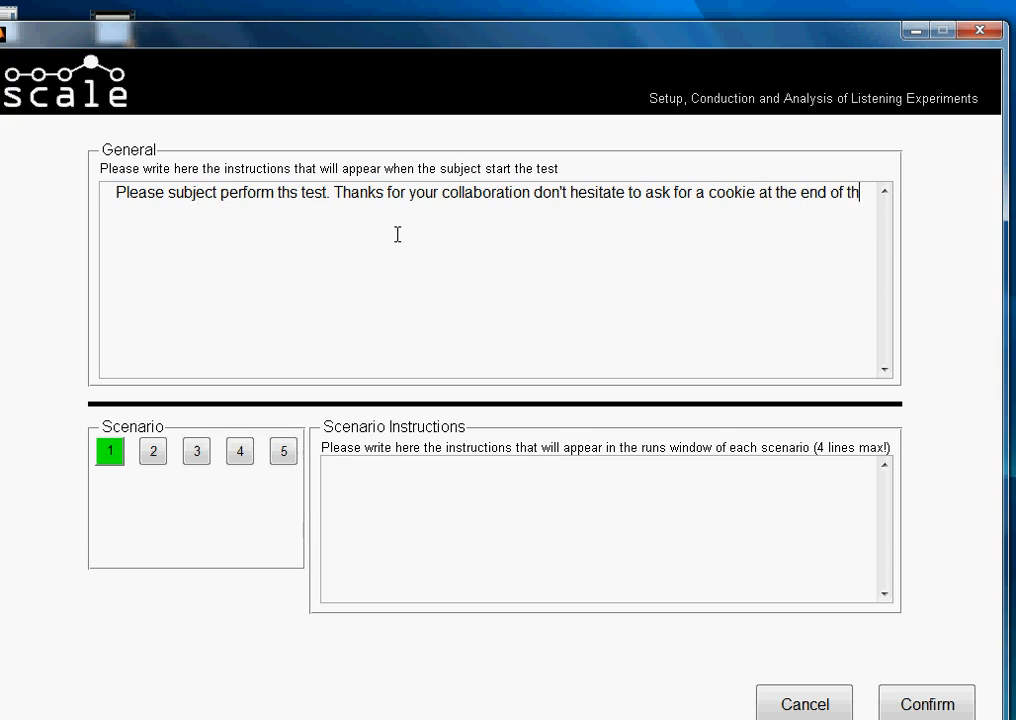
pyautogui.write('e test')
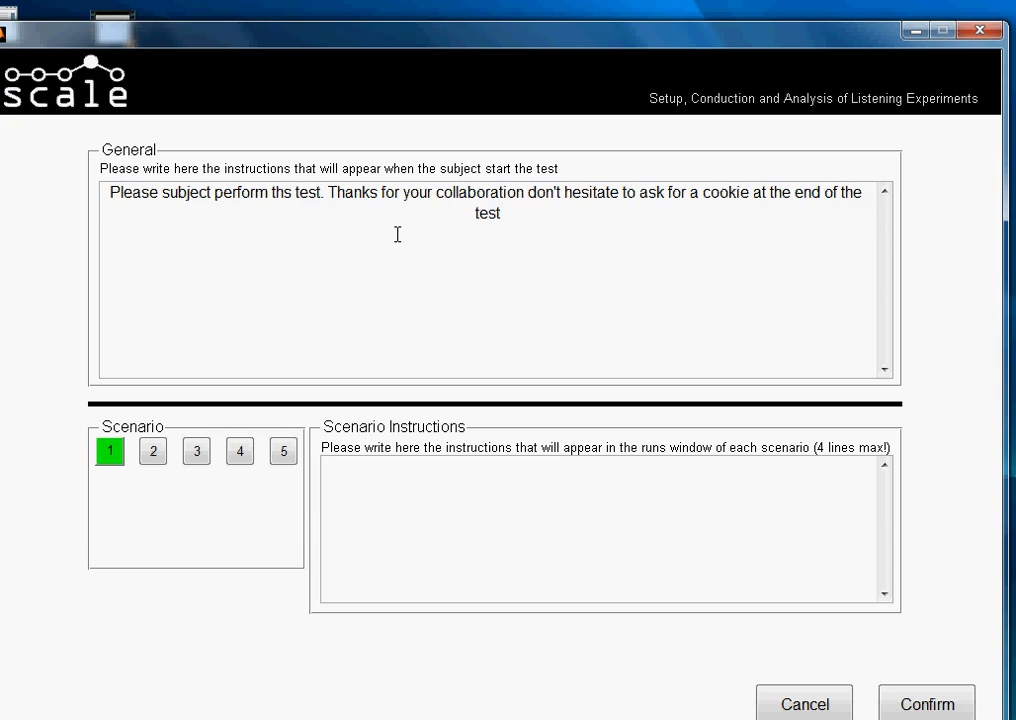
# - Add the sentence "If you made it really bad, you can also ask for a hug." to the general instructions
pyautogui.write('. If you ')
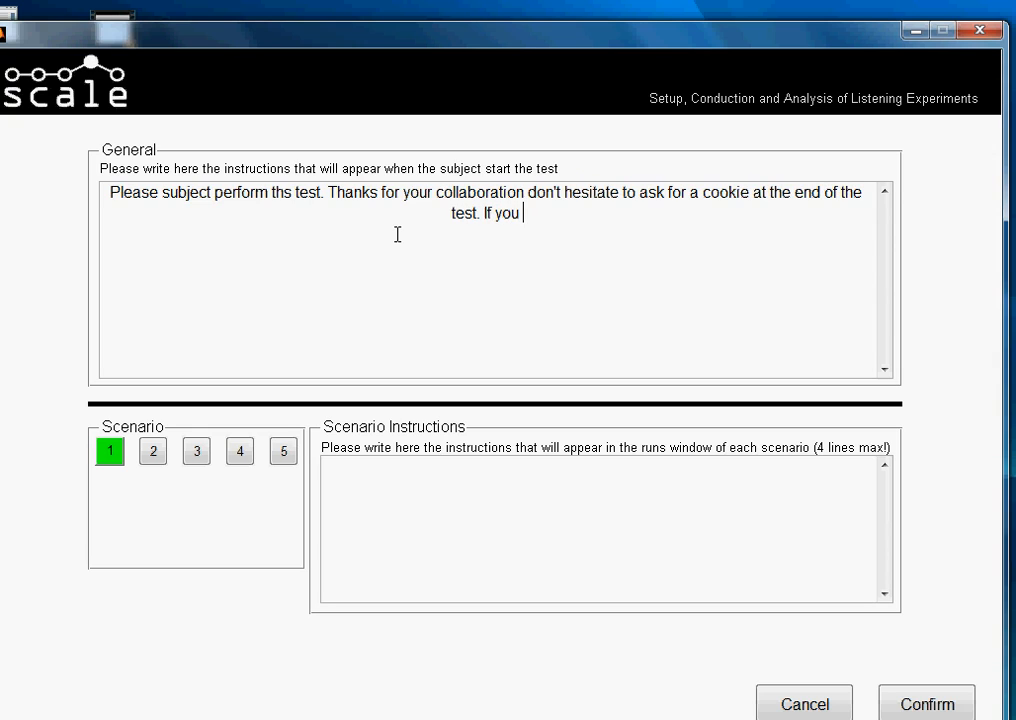
pyautogui.write('made it re')
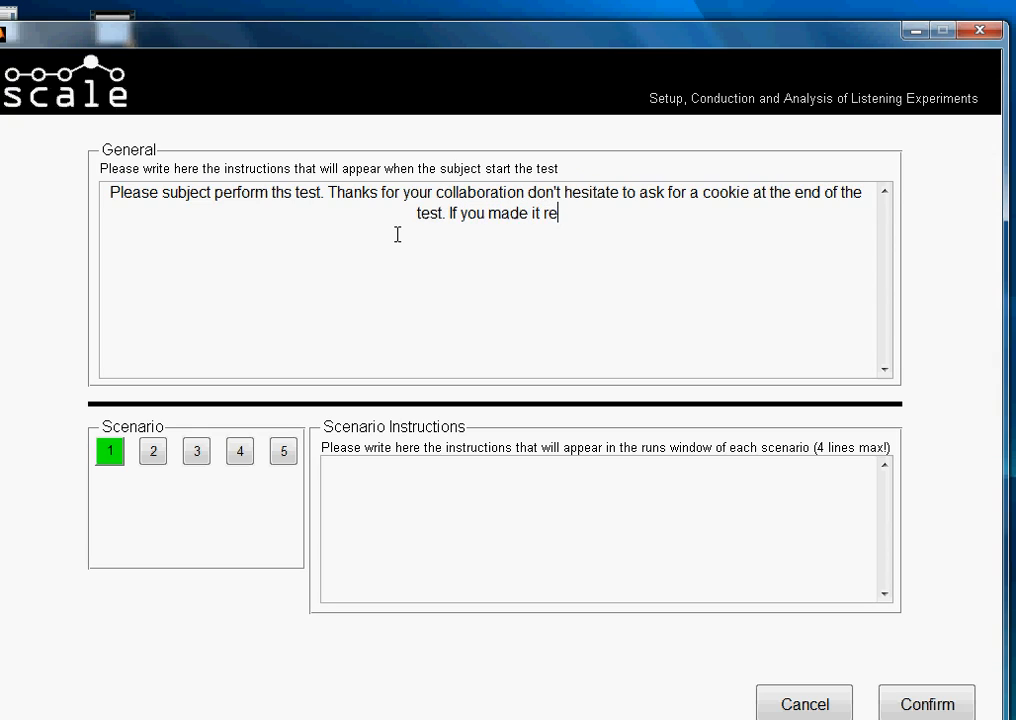
pyautogui.write('ally bad, ')
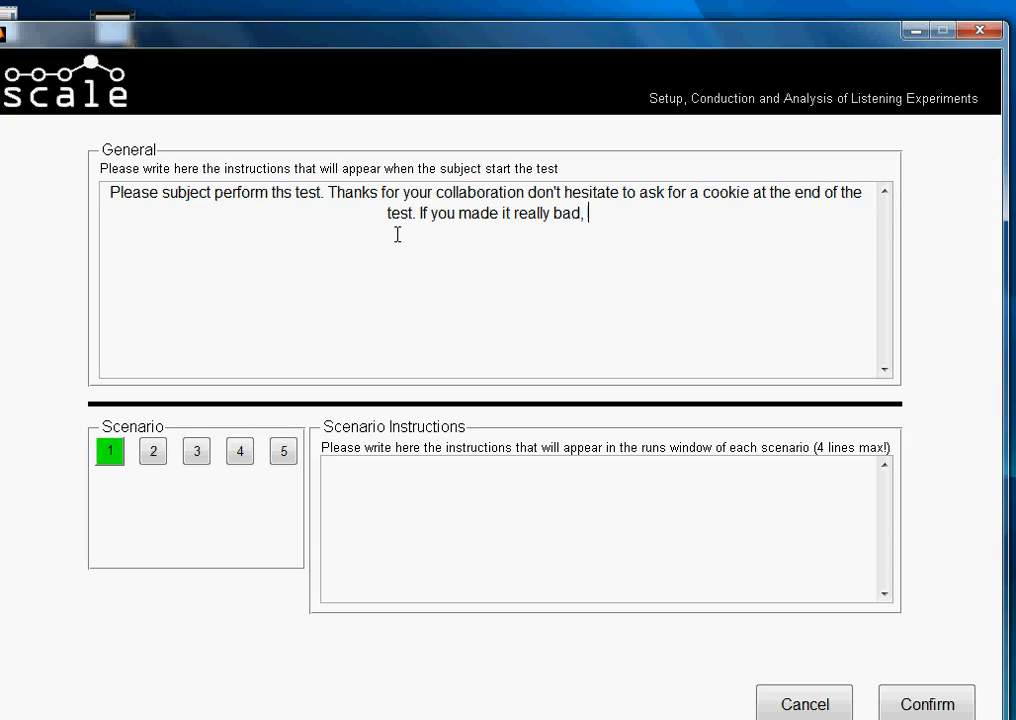
pyautogui.write('you can also ')
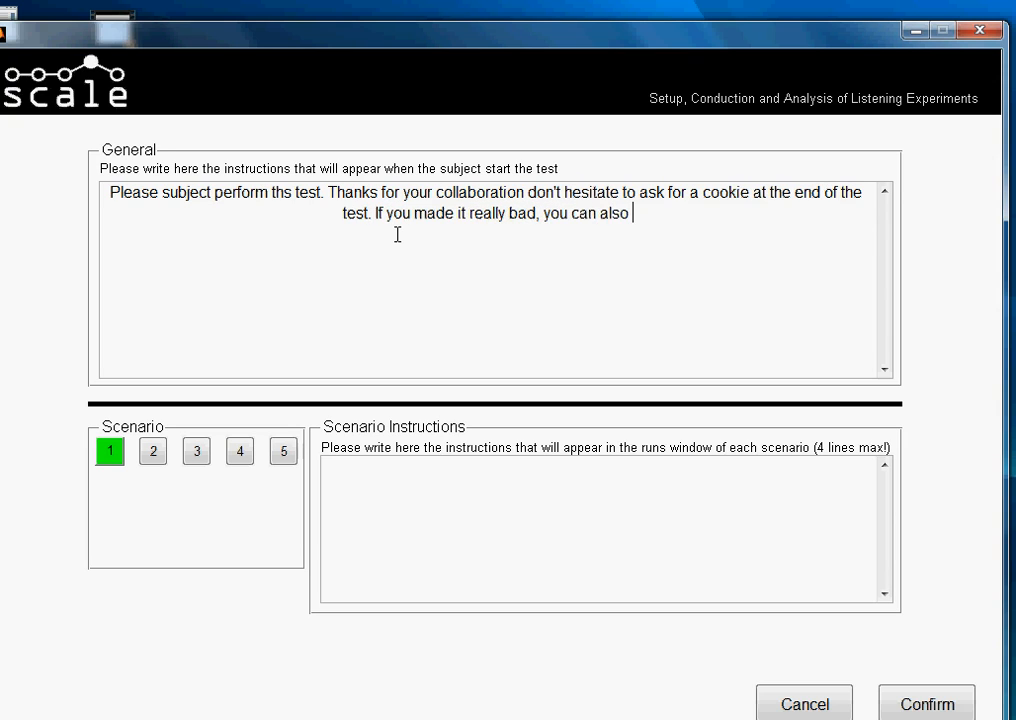
pyautogui.write('ask for a')
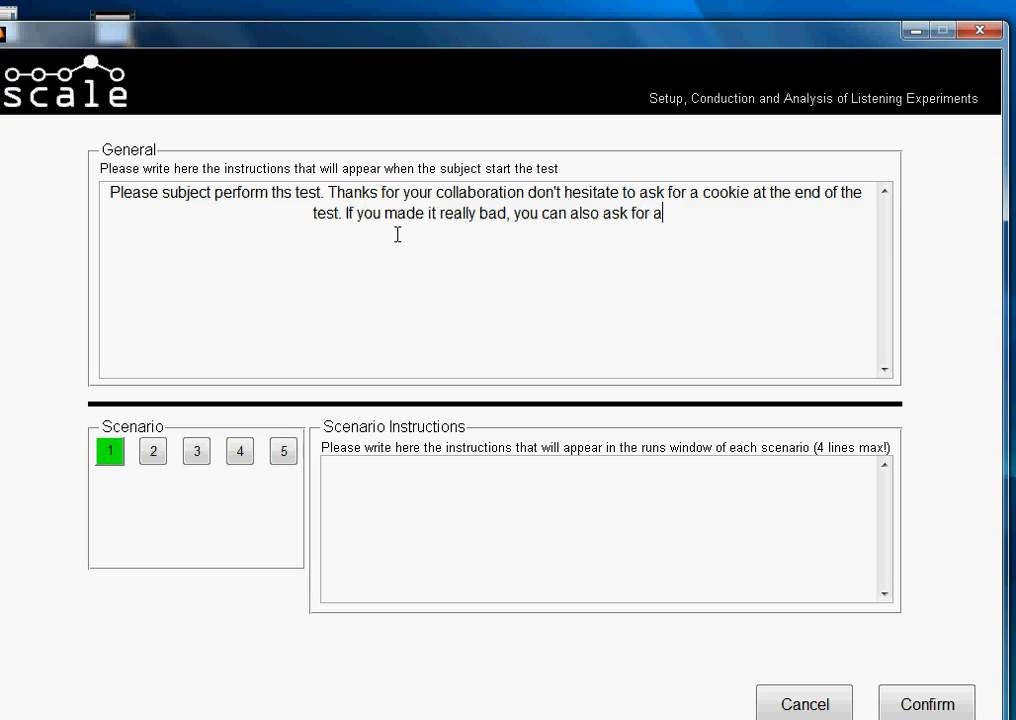
pyautogui.write(' hug.')
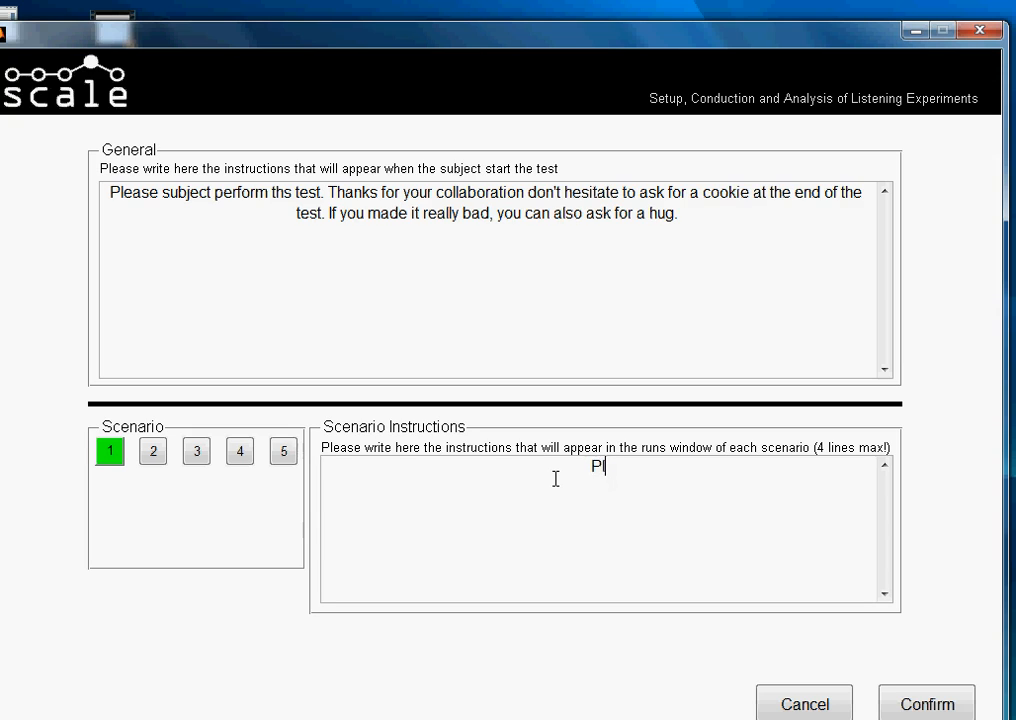
# - Write scenario 1's instructions: "Please rate the following questions. You can repeat the samples played a maximum number of 3 times."
pyautogui.write('ase a')
pyautogui.press('BackSpace')
pyautogui.write('rate the following questio')
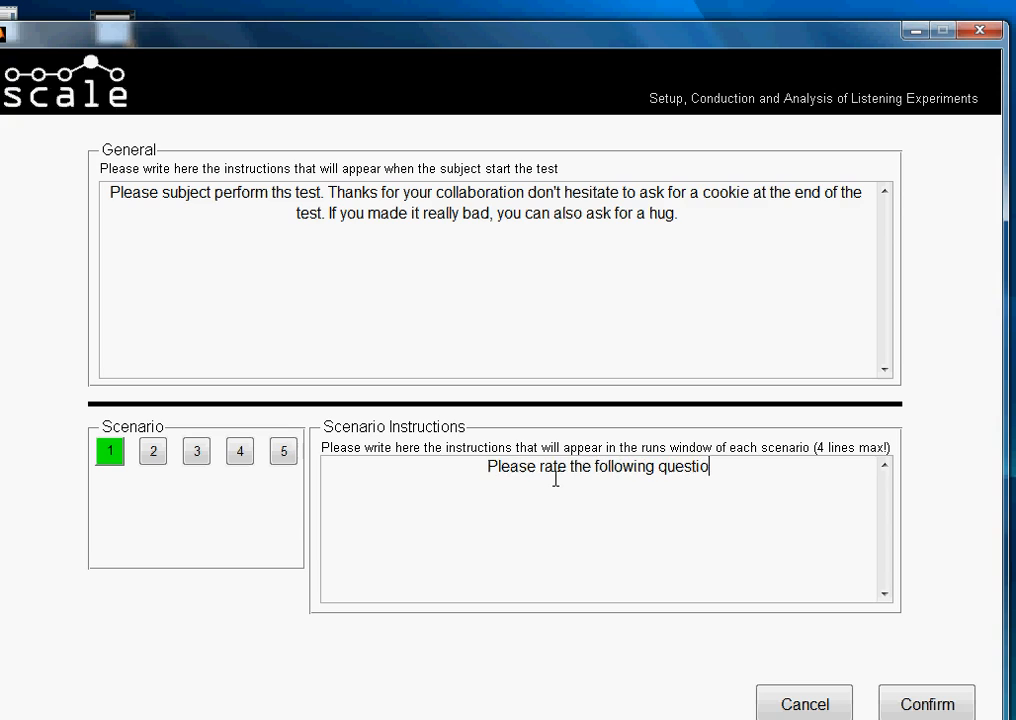
pyautogui.write('ns. You')
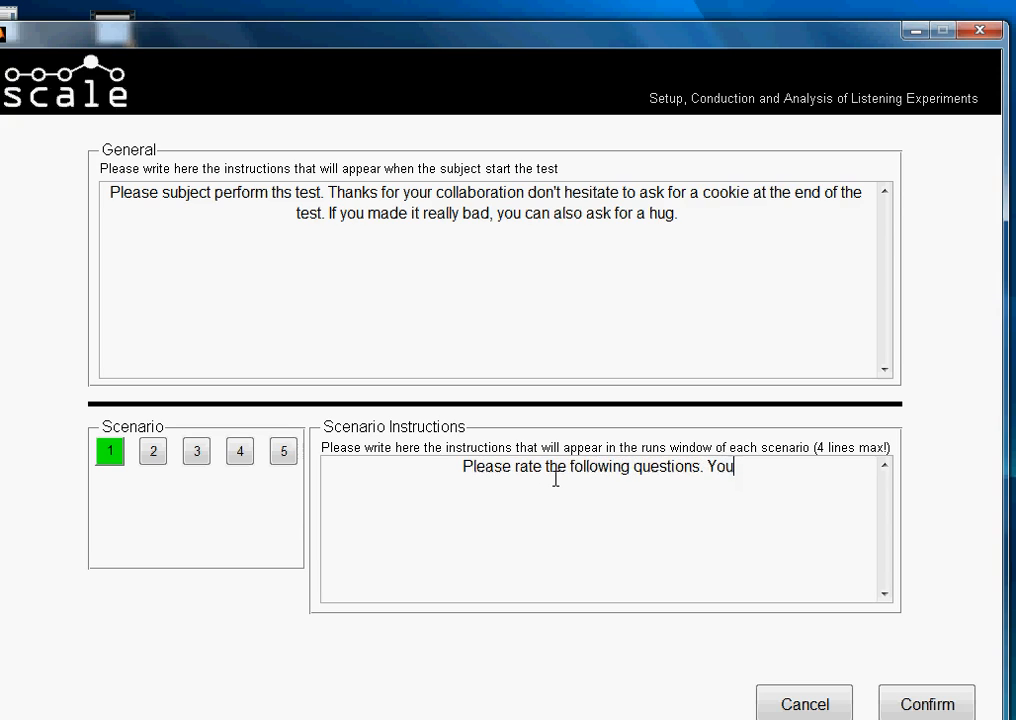
pyautogui.write(' can reape')
pyautogui.press('BackSpace')
pyautogui.press('BackSpace')
pyautogui.press('BackSpace')
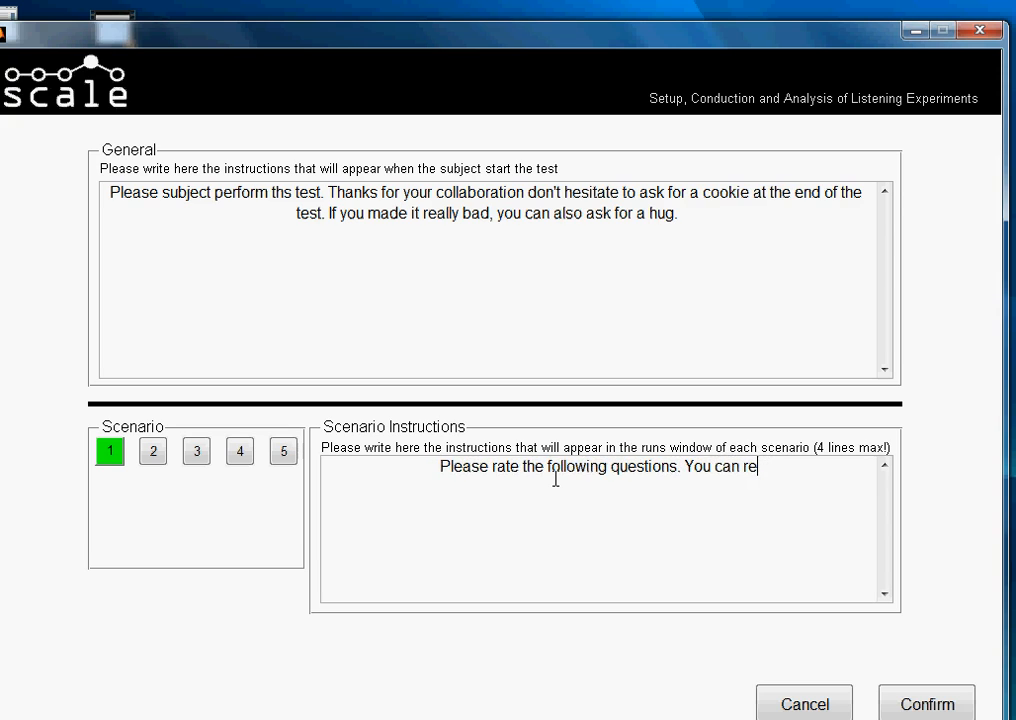
pyautogui.write('peat the sam')
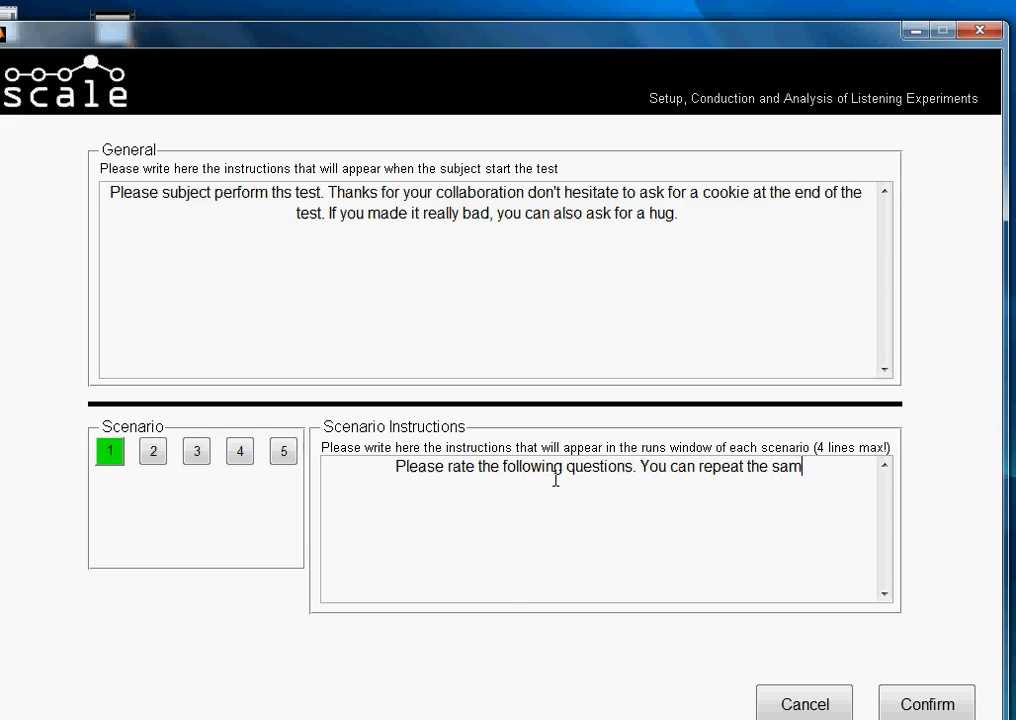
pyautogui.write('ples played ')
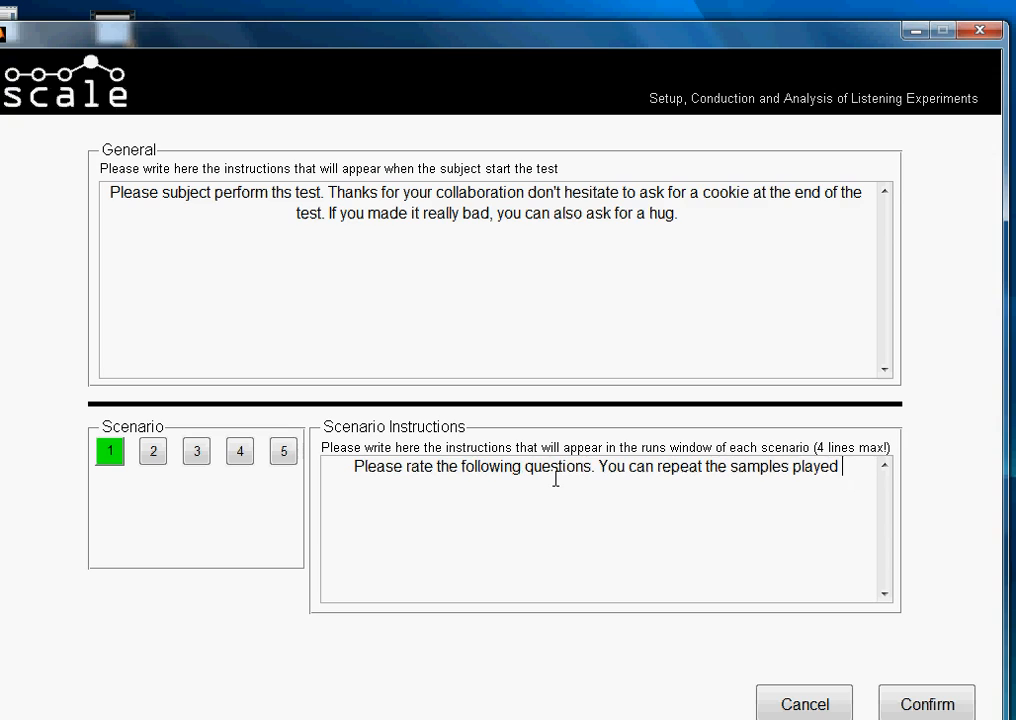
pyautogui.write('a maxi')
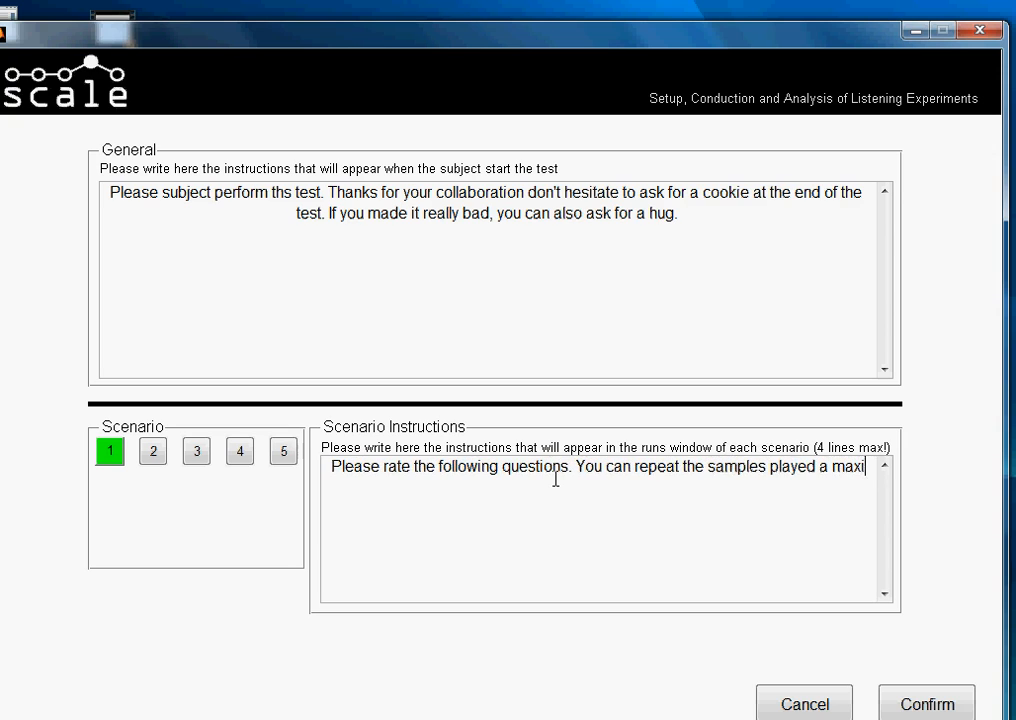
pyautogui.write('mum number ')
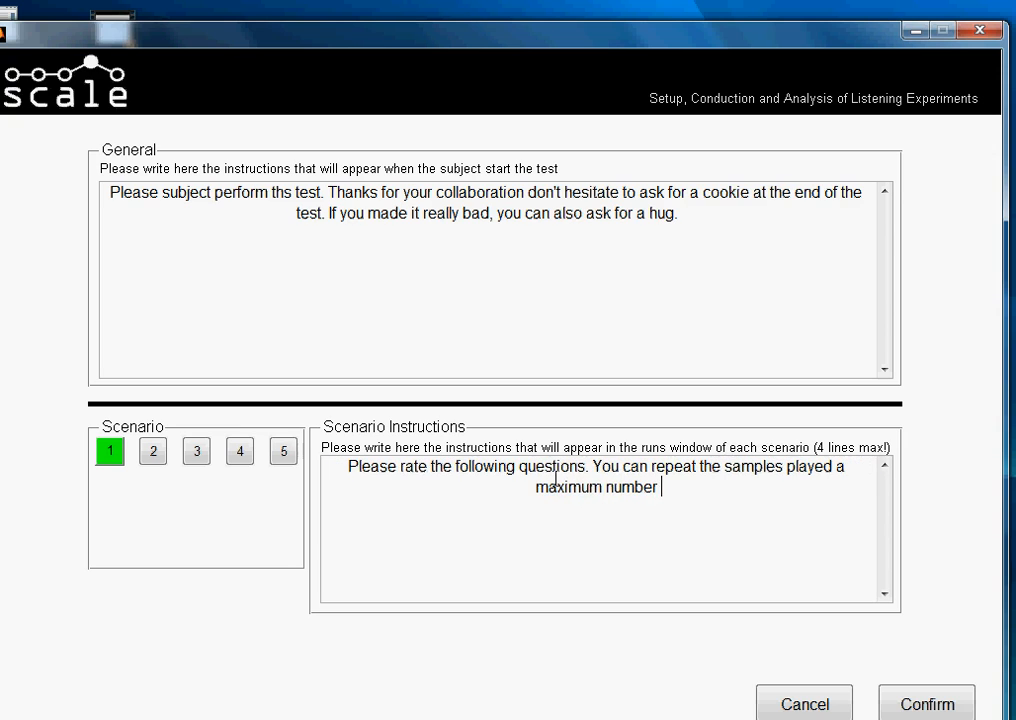
pyautogui.write('of 3 times.')
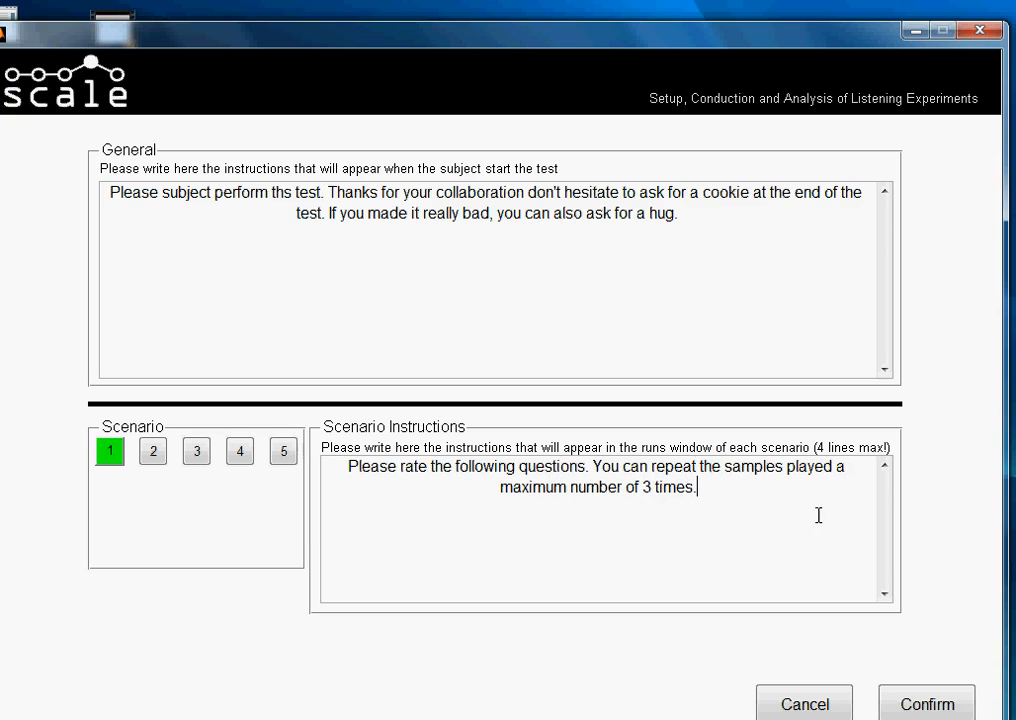
# - Copy the complete instruction text of scenario 1 into the instructions of scenario 2
pyautogui.moveTo(687, 503); pyautogui.dragTo(352, 478)
pyautogui.hotkey('ctrl', 'c')
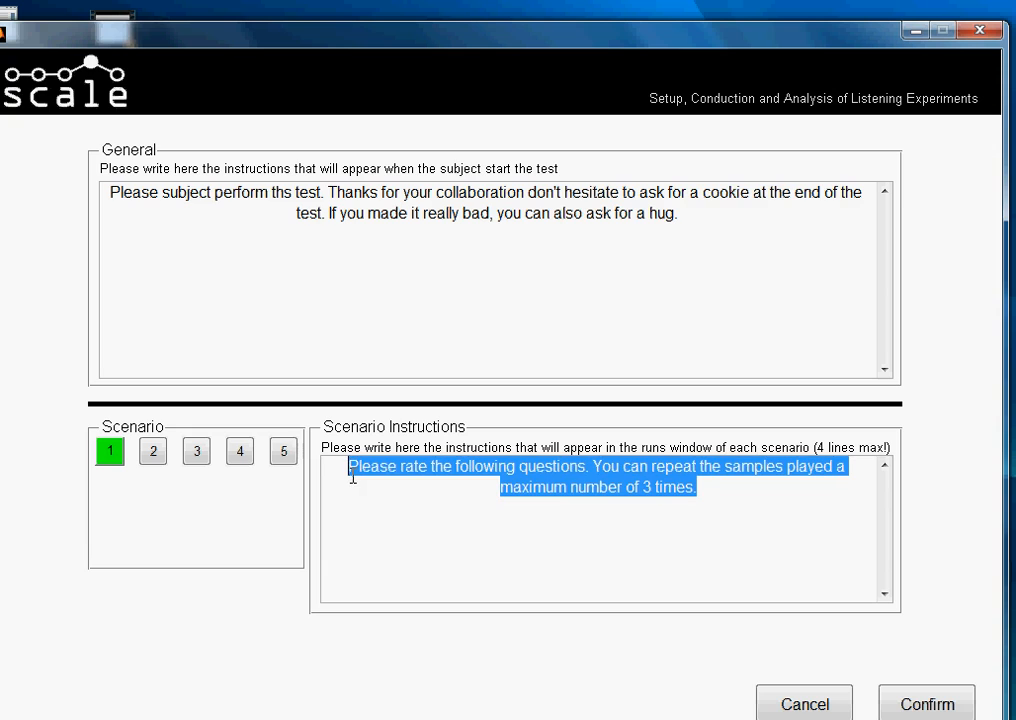
pyautogui.click(153, 451)
pyautogui.click(196, 451)
pyautogui.click(153, 451)
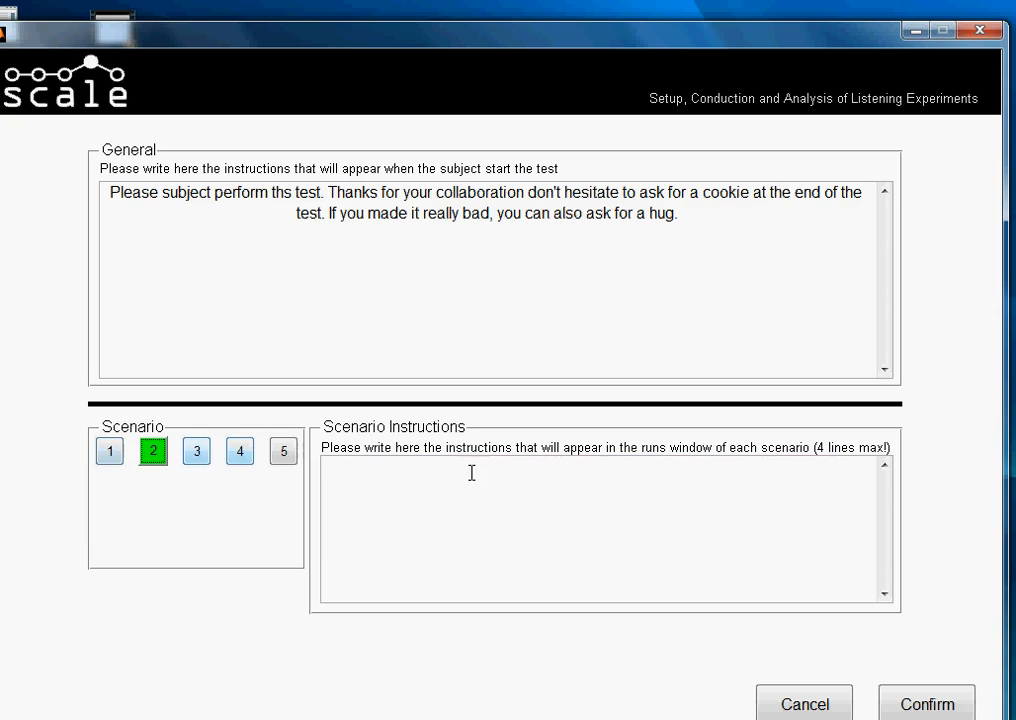
pyautogui.click(553, 486)
pyautogui.hotkey('ctrl', 'v')
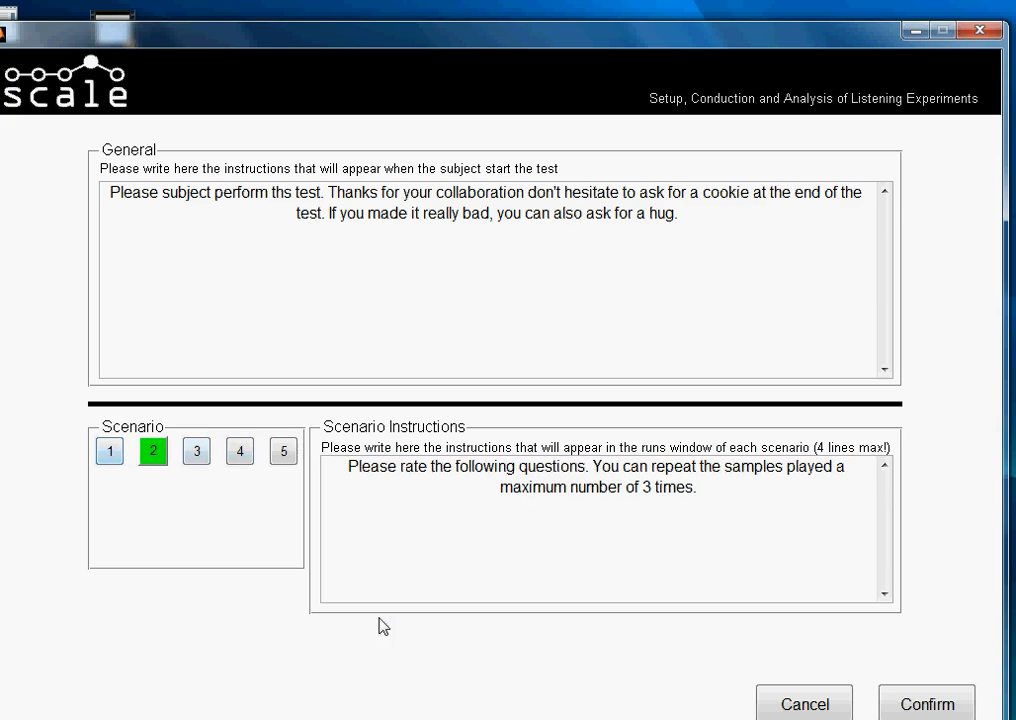
# - Paste the copied instruction text into the instructions of scenarios 3, 4 and 5
pyautogui.click(196, 451)
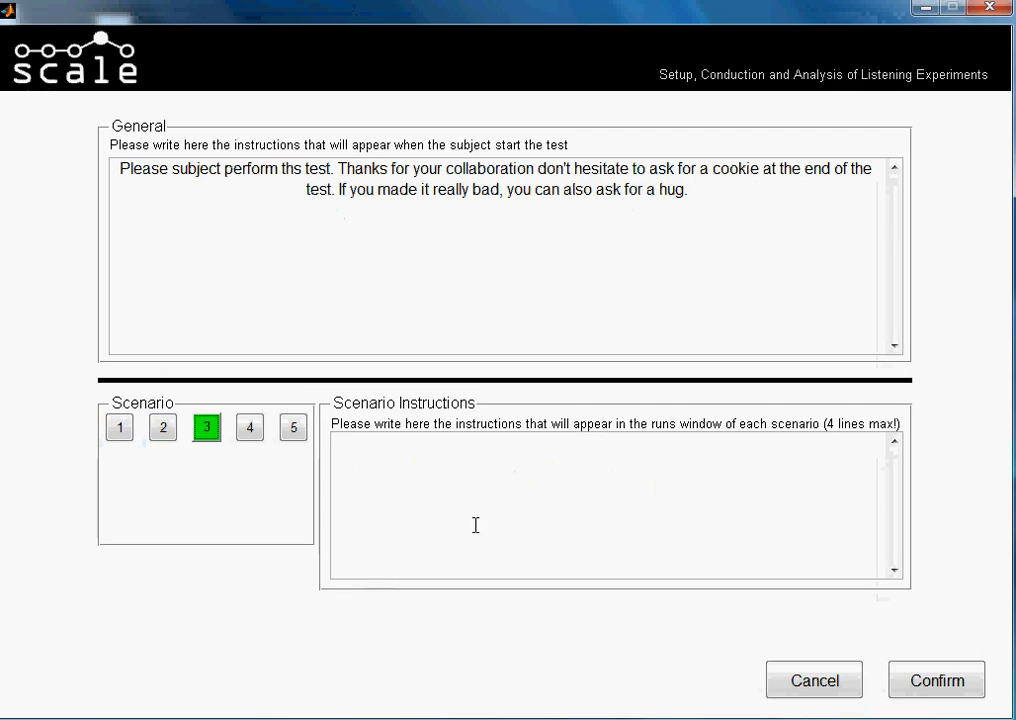
pyautogui.click(540, 582)
pyautogui.hotkey('ctrl', 'v')
pyautogui.click(250, 427)
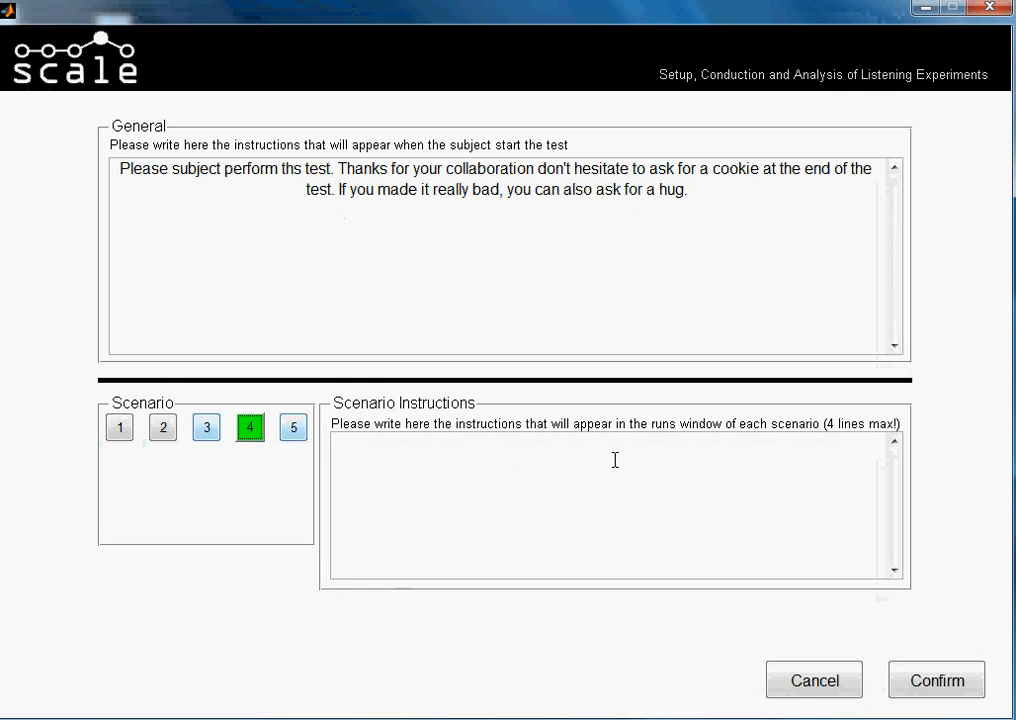
pyautogui.click(624, 481)
pyautogui.hotkey('ctrl', 'v')
pyautogui.click(292, 428)
pyautogui.click(612, 470)
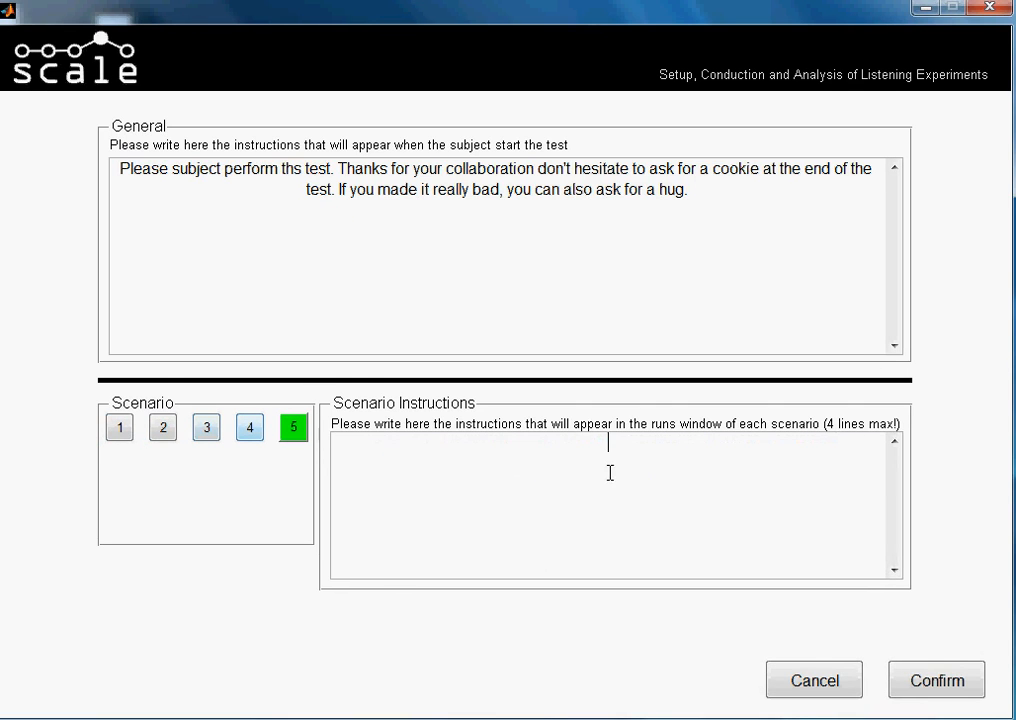
pyautogui.hotkey('ctrl', 'v')
# - Confirm the instructions and finish the configuration of the rating_questions_tutorial test
pyautogui.click(936, 680)
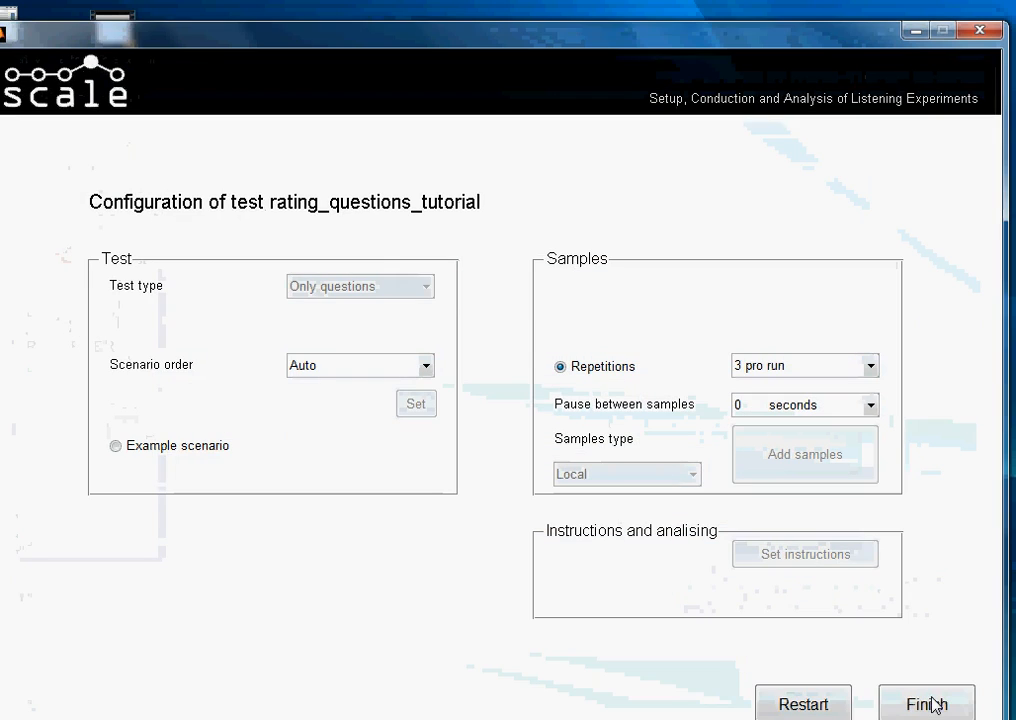
pyautogui.moveTo(562, 36); pyautogui.dragTo(571, 21)
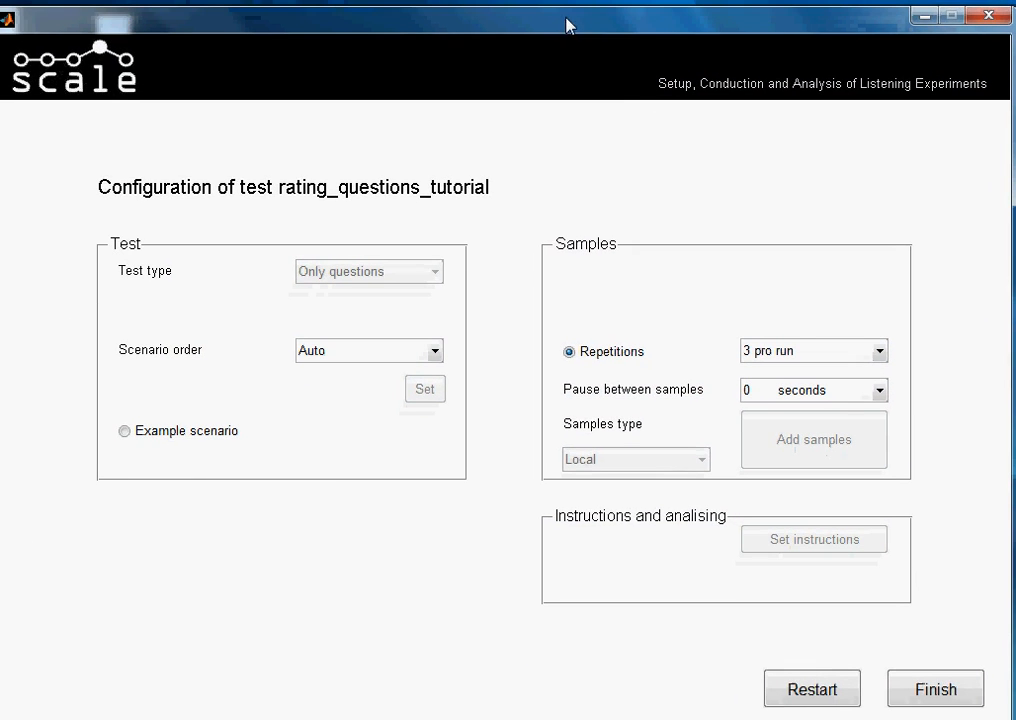
pyautogui.click(936, 690)
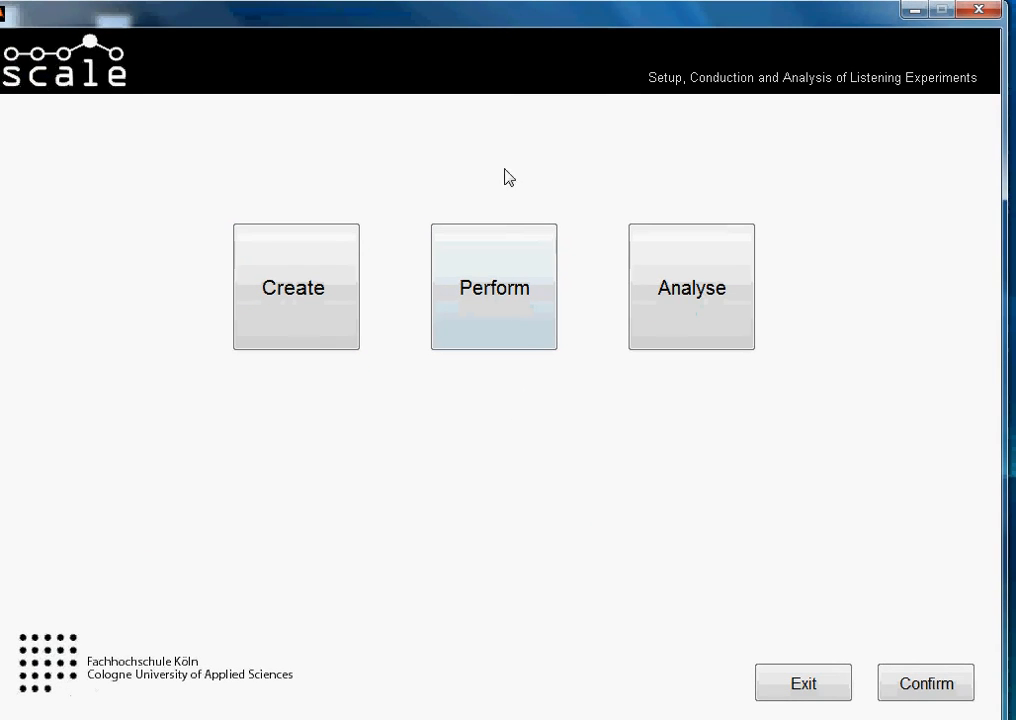
# - Check the tests available to perform for rating_questions_tutorial without changing the selected test
pyautogui.click(505, 292)
pyautogui.click(651, 407)
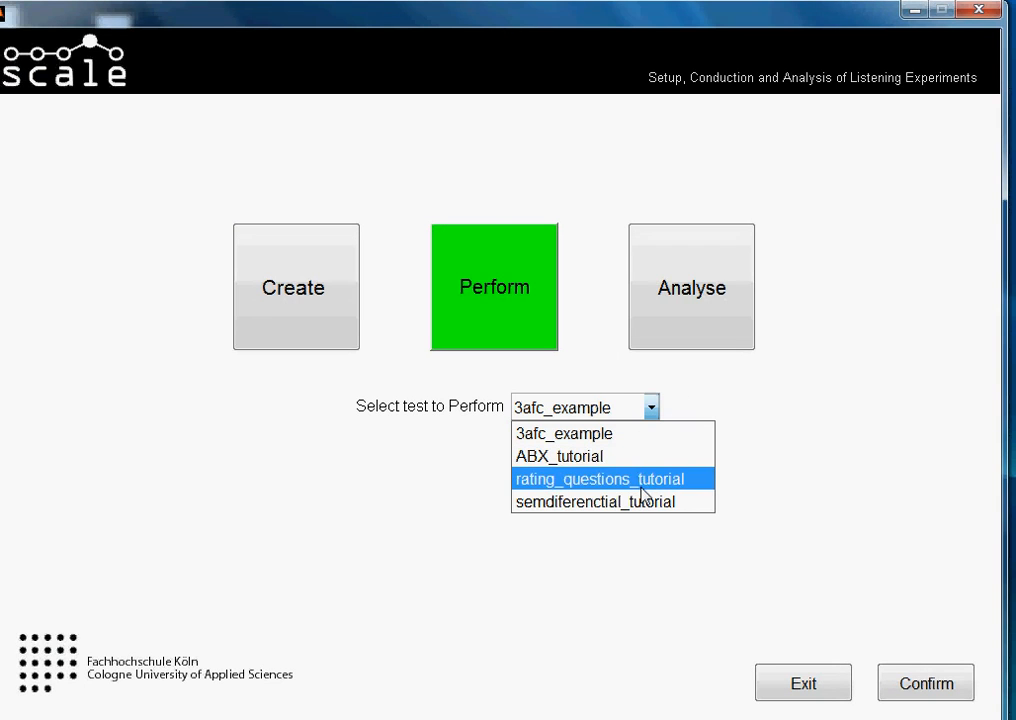
pyautogui.click(866, 608)
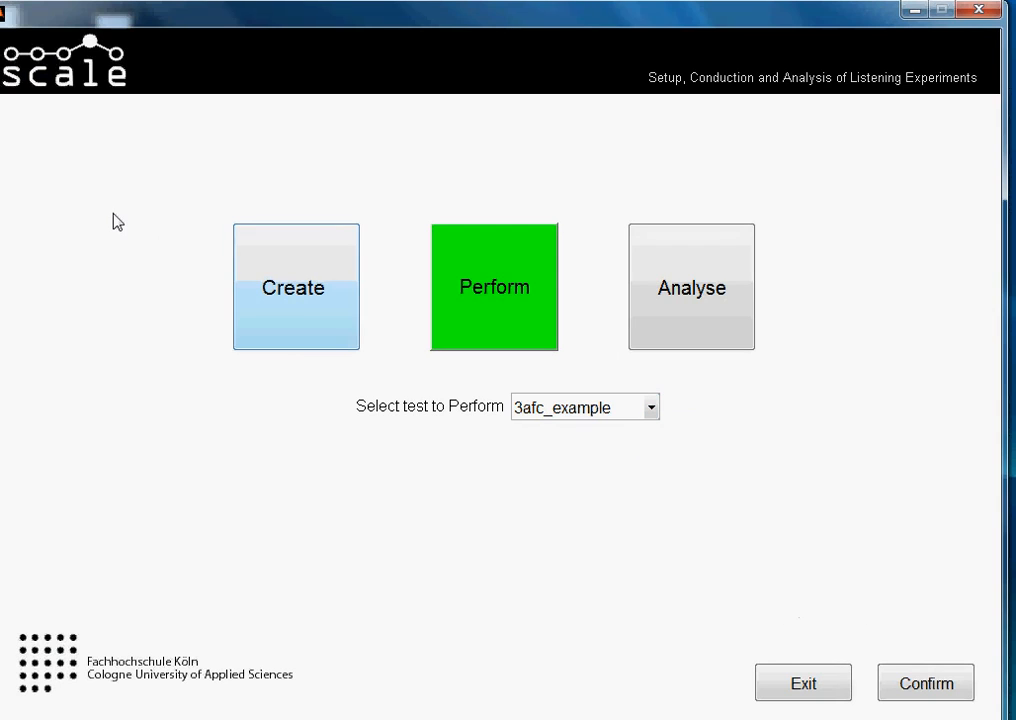